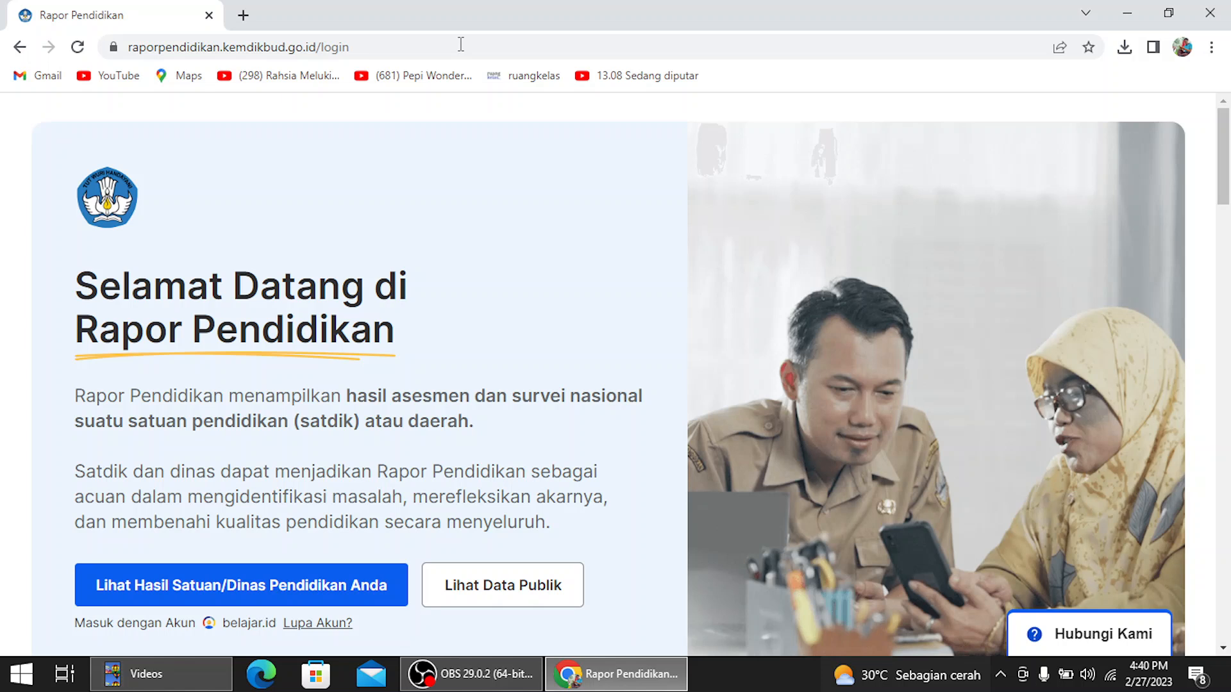
Sign in to Rapor Pendidikan with the school's belajar.id admin account and dismiss the survey notice
left_click(148, 596)
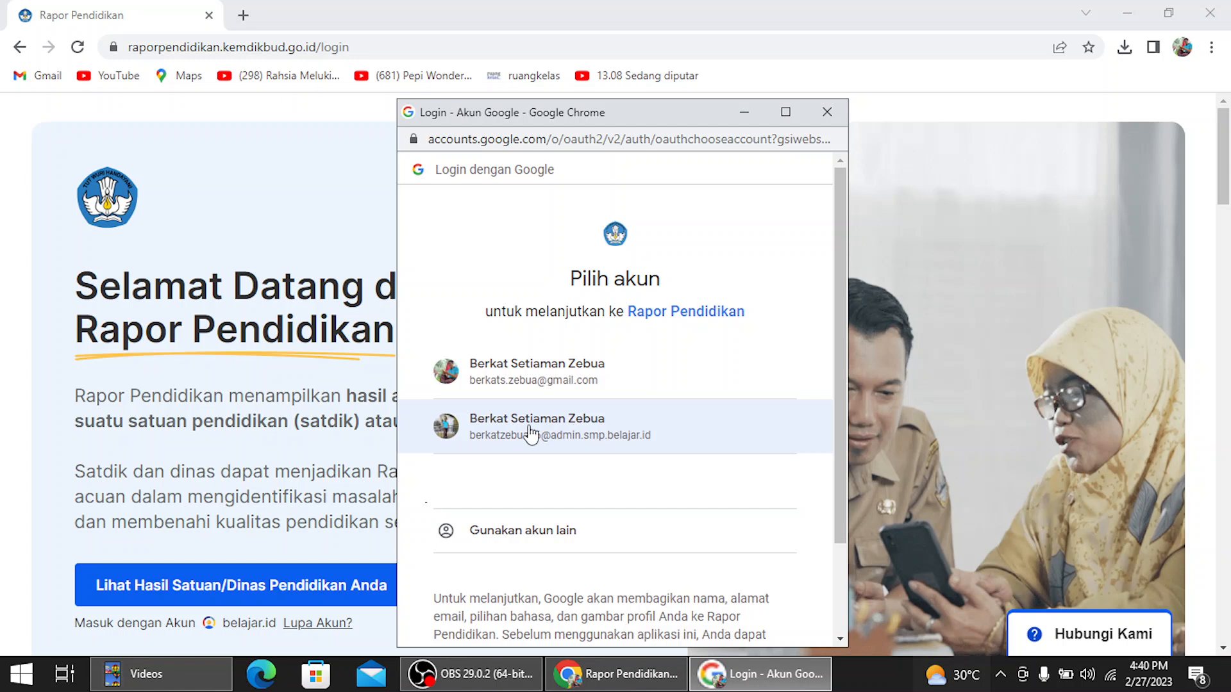
left_click(620, 424)
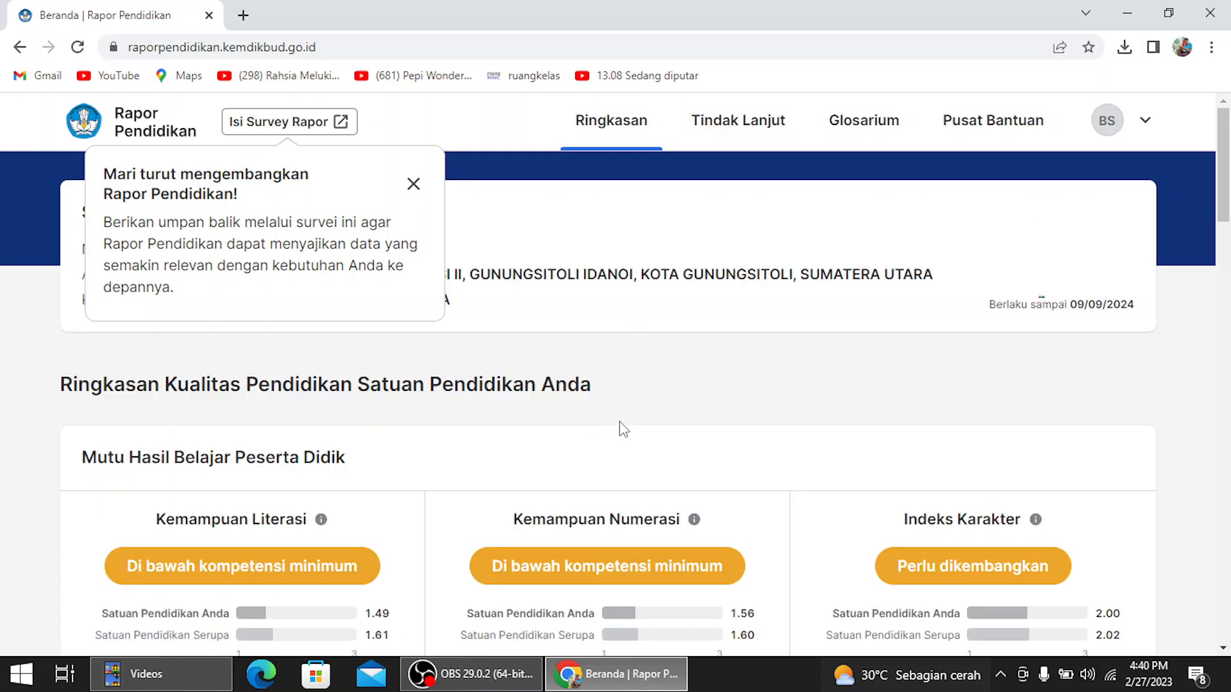
left_click(413, 184)
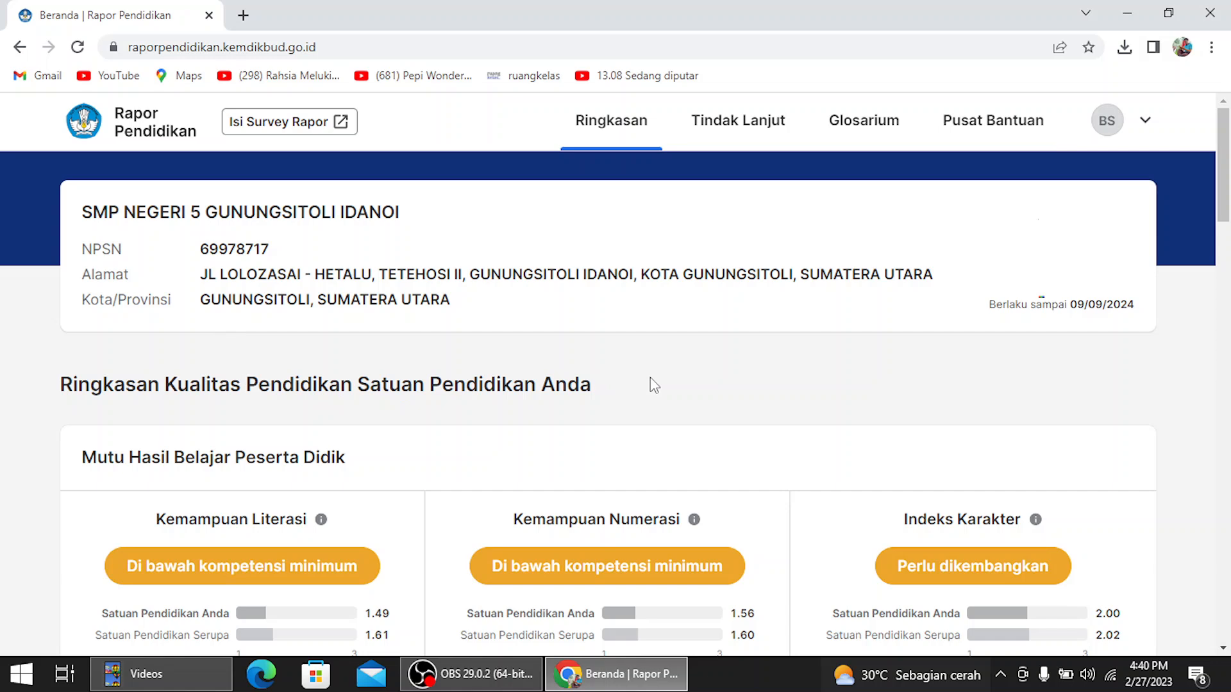
Review the school's quality summary, open the full data, and continue from Mutu Hasil Belajar to the Mutu Pembelajaran page
scroll(654, 385, "down", 15)
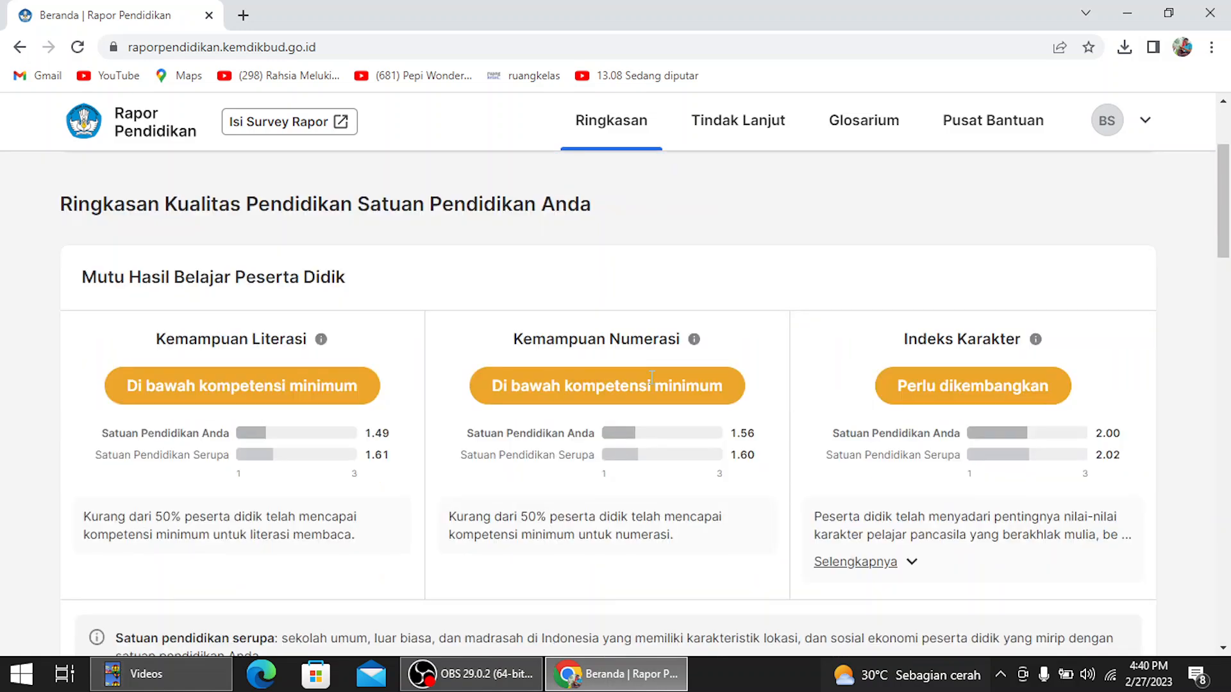
scroll(653, 384, "down", 10)
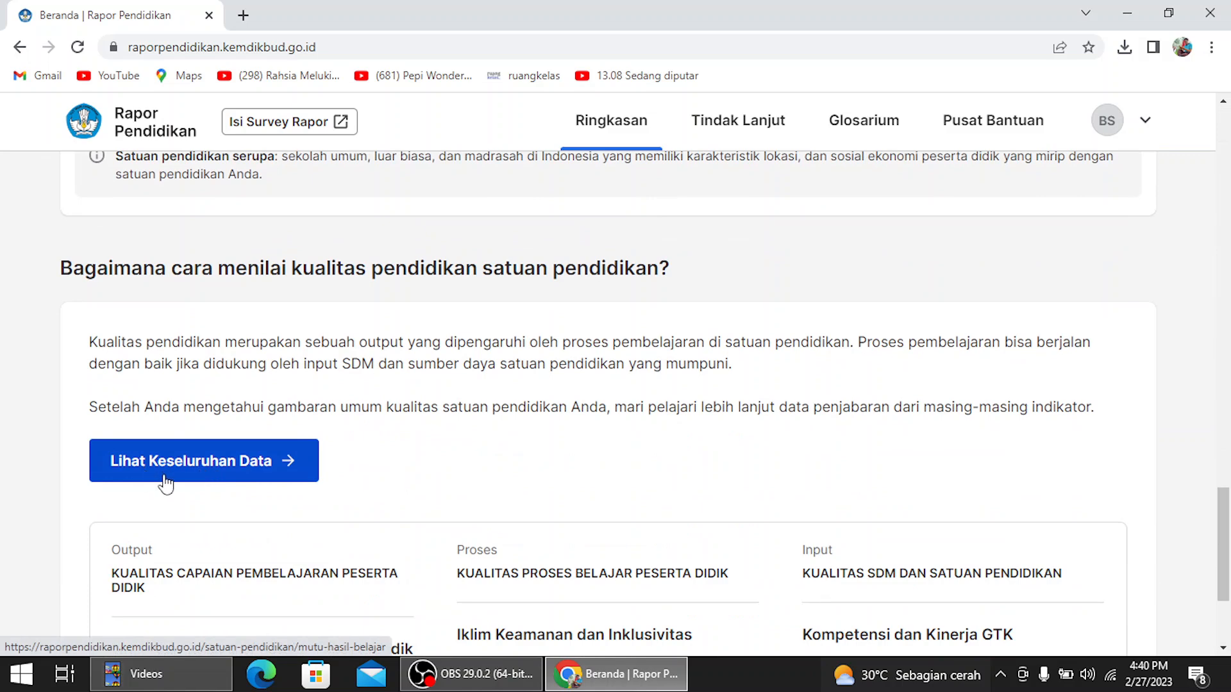
left_click(203, 467)
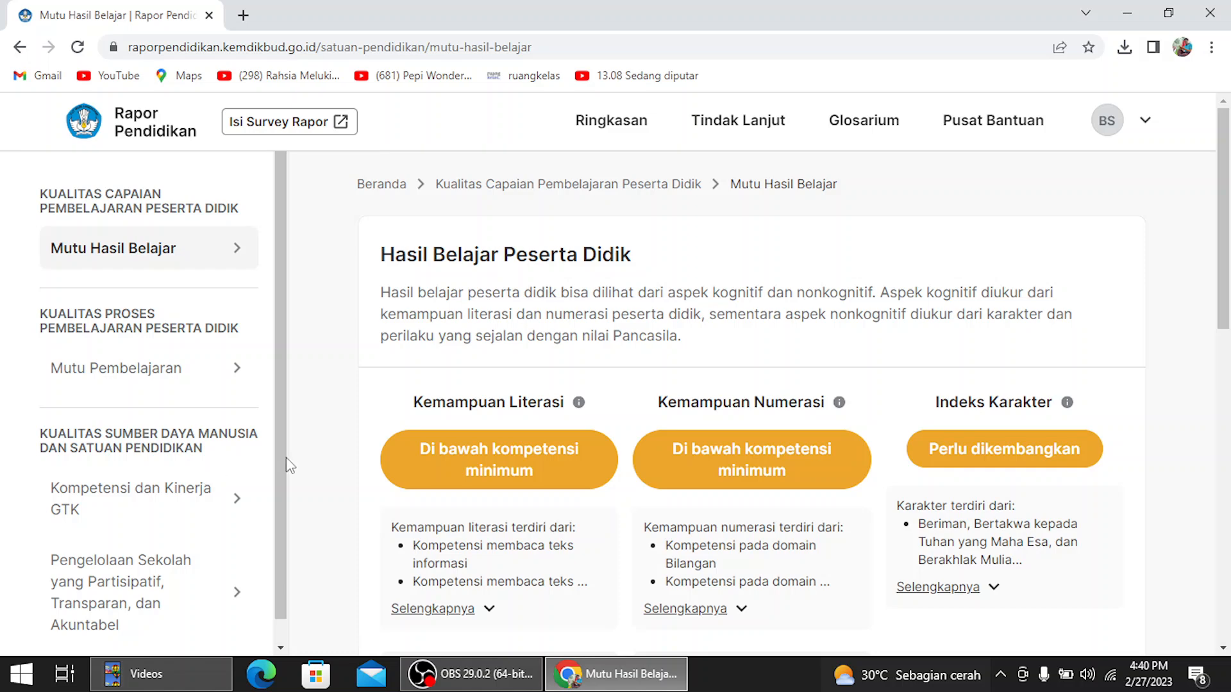
scroll(648, 440, "down", 10)
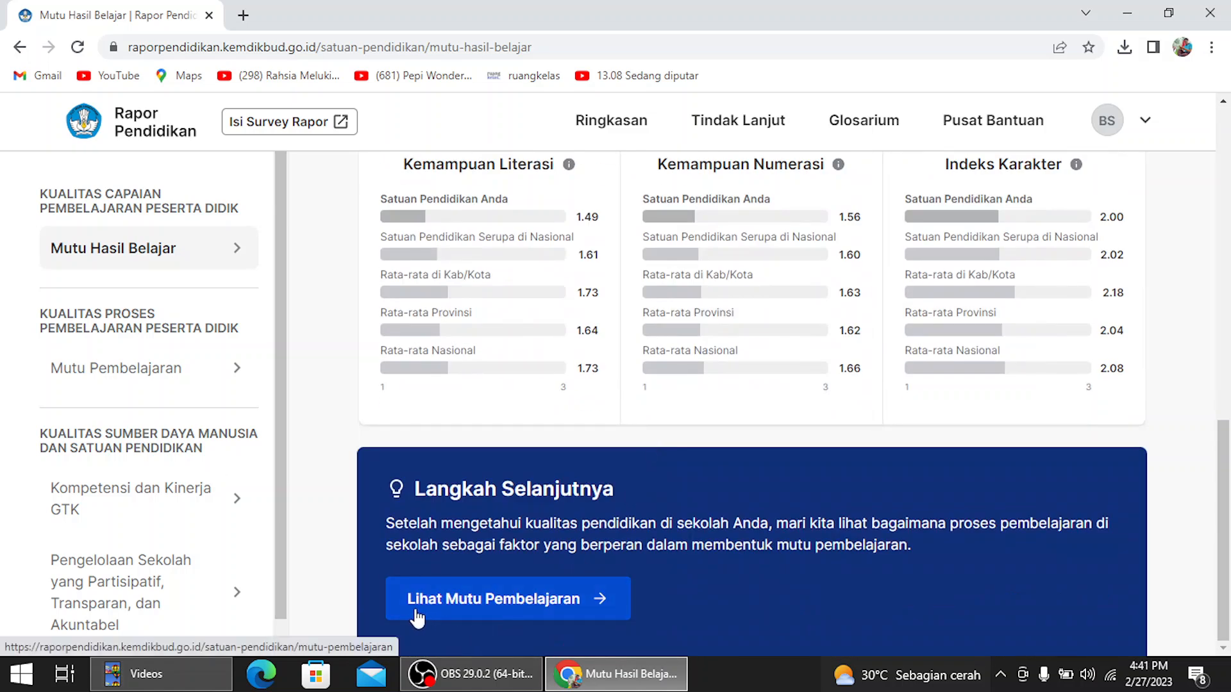
left_click(520, 605)
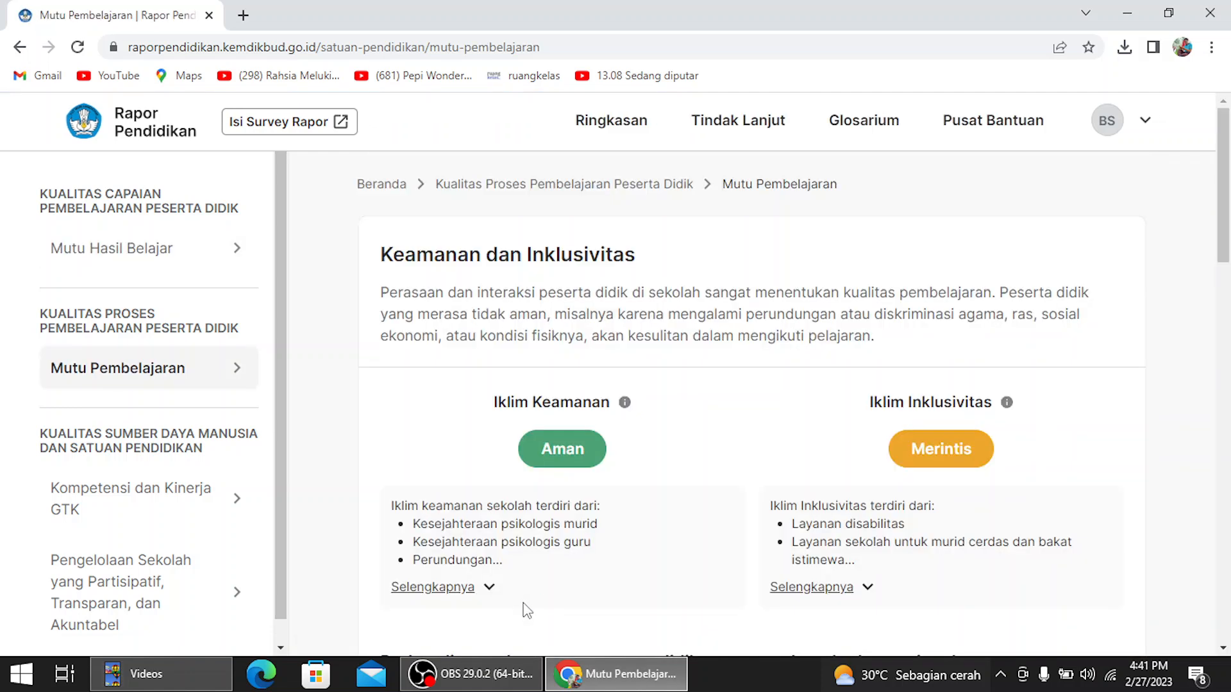
Review Mutu Pembelajaran and continue through Kompetensi dan Kinerja GTK to the Pengelolaan Sekolah page
scroll(641, 522, "down", 15)
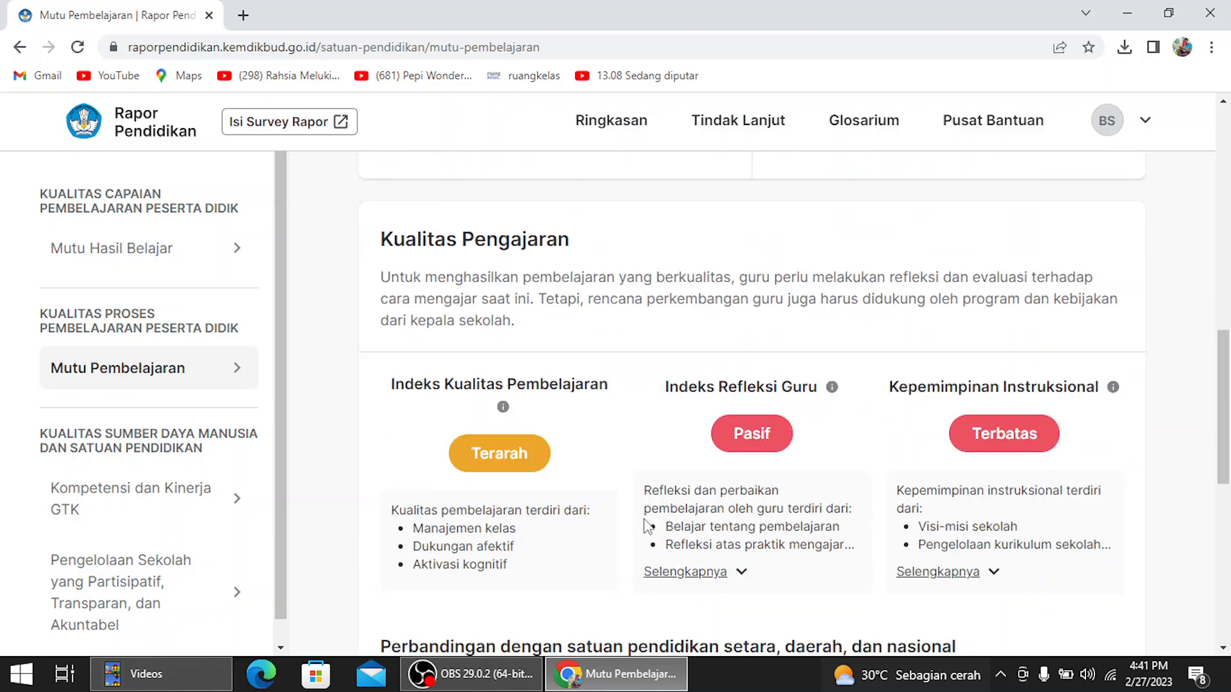
scroll(643, 518, "down", 3)
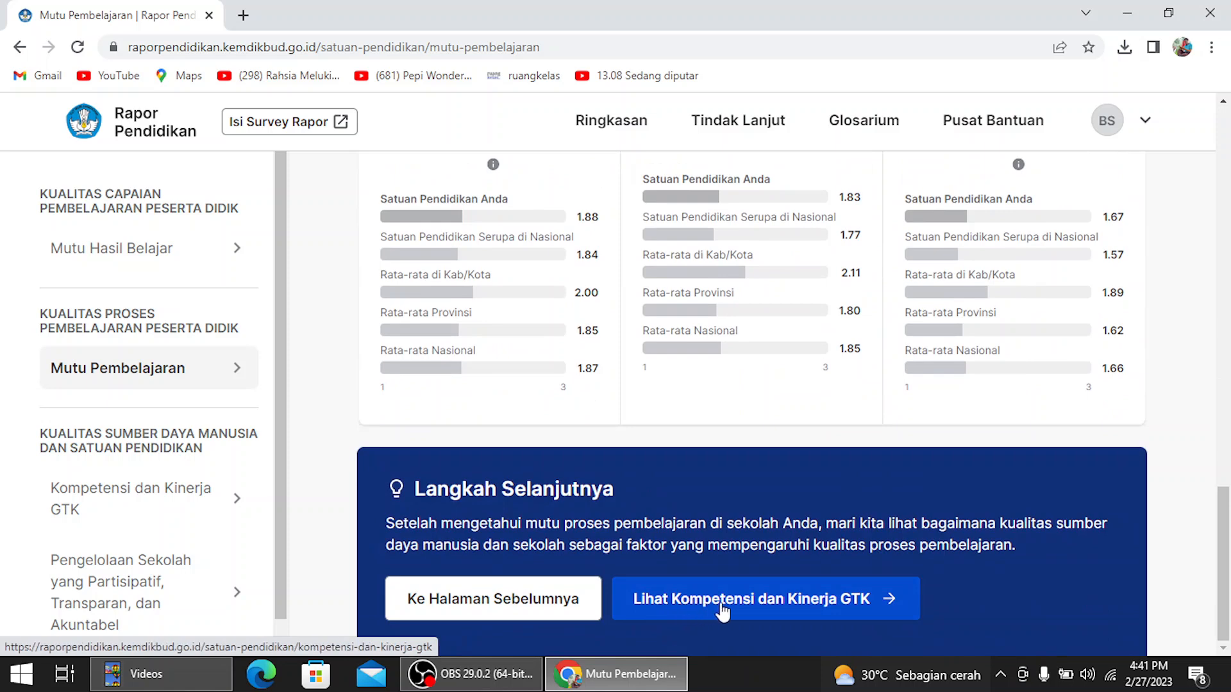
left_click(774, 612)
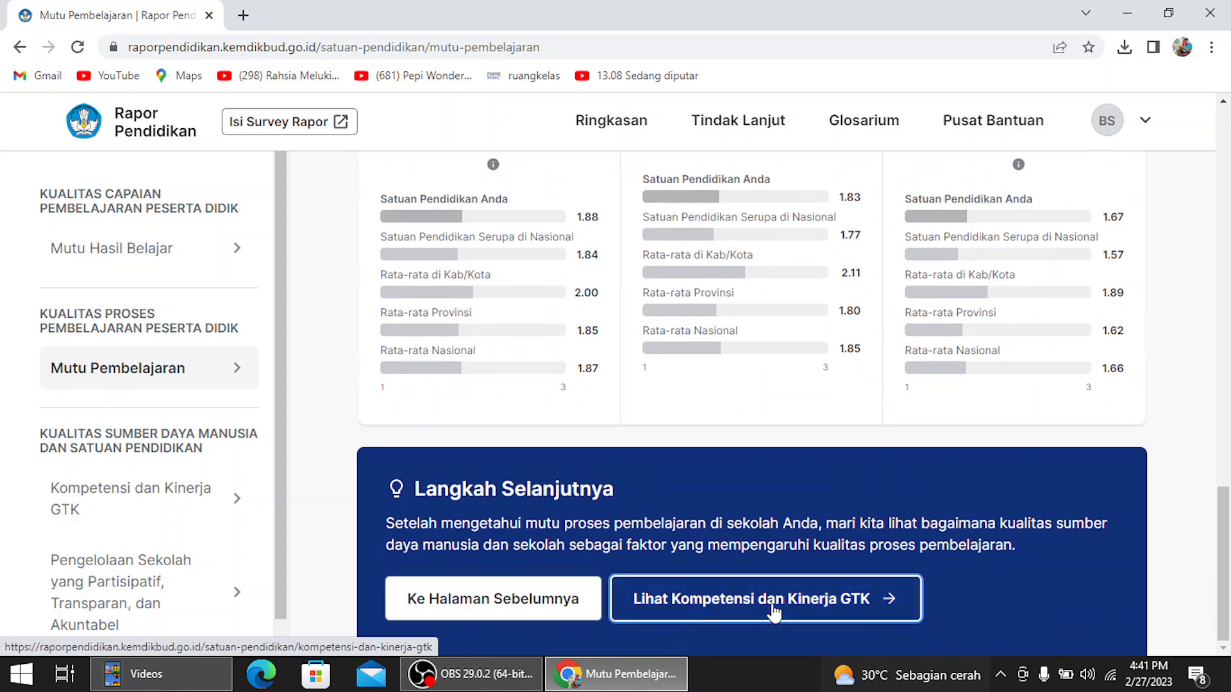
scroll(763, 574, "down", 20)
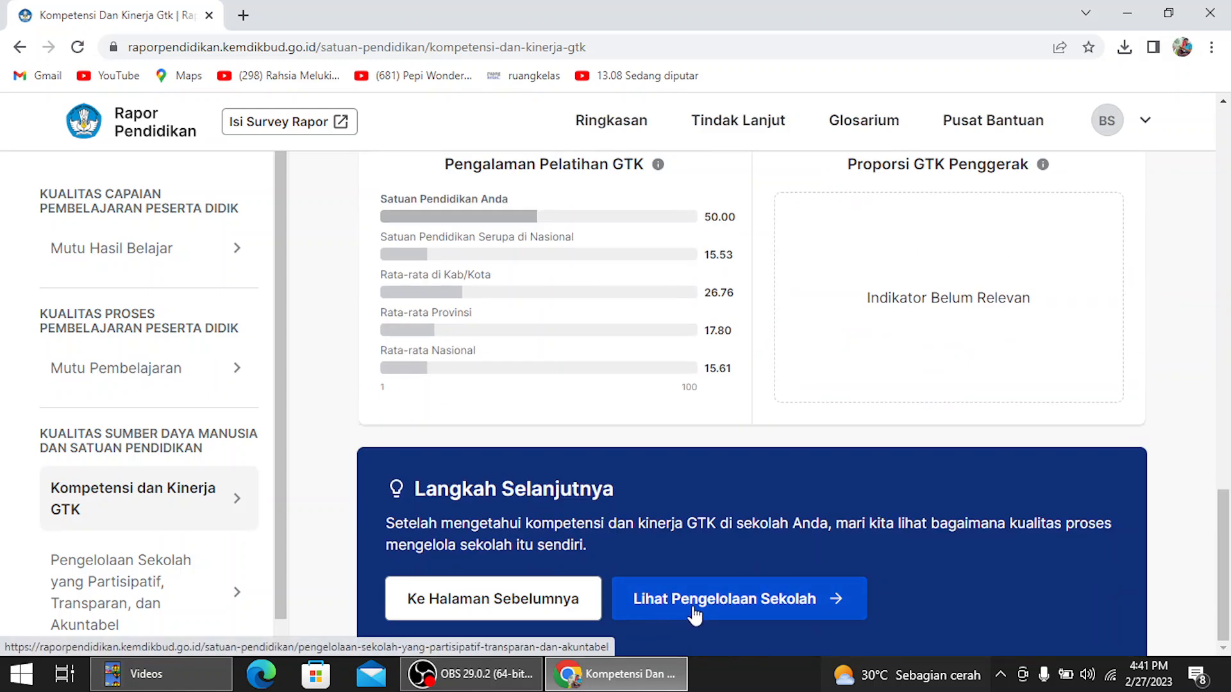
left_click(723, 609)
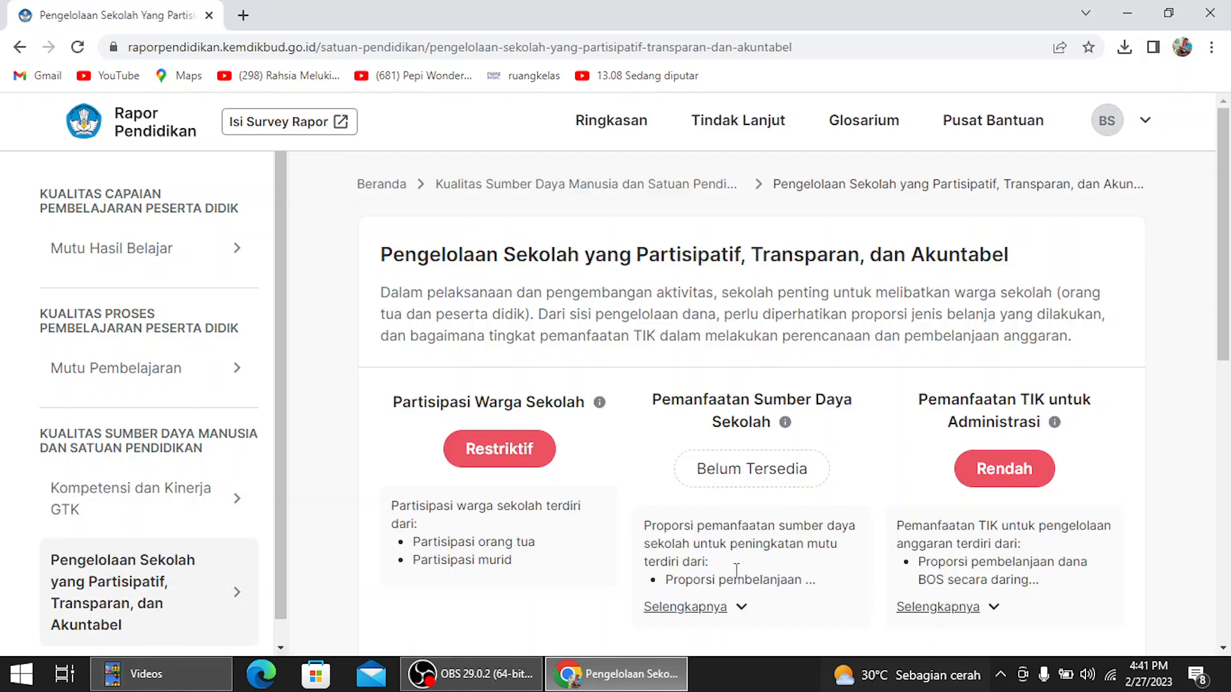
Go from Pengelolaan Sekolah to the full data download page and download the 2022 Rekomendasi PBD documents
scroll(734, 567, "down", 10)
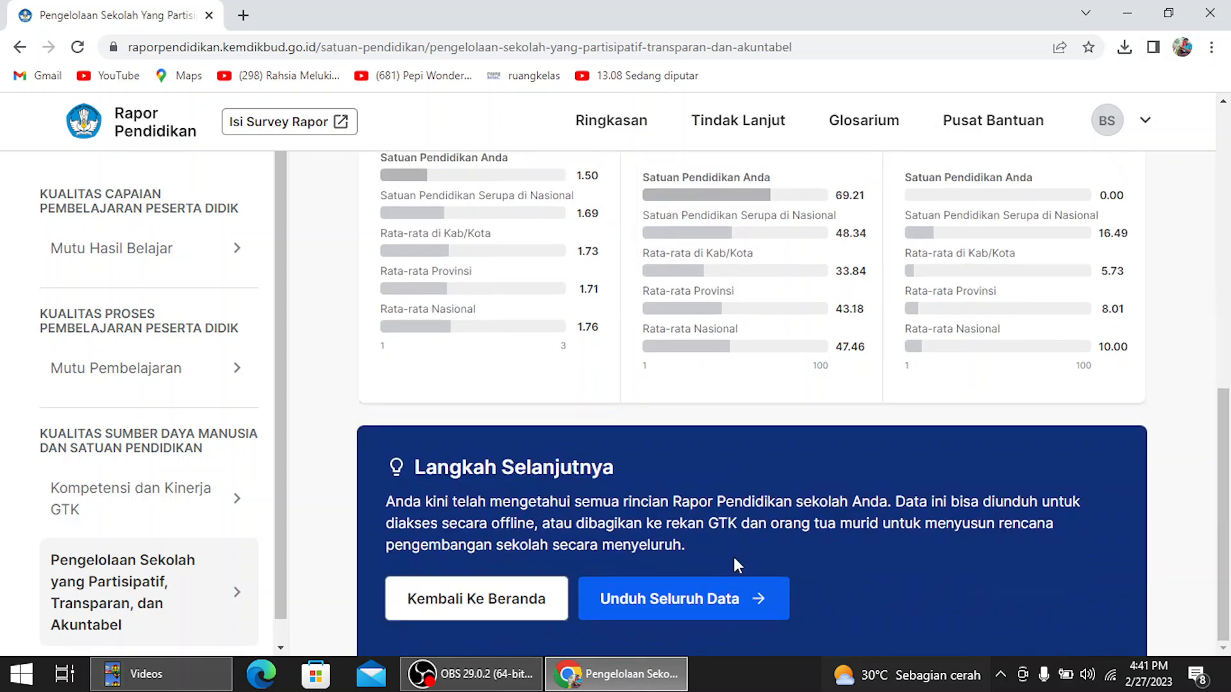
left_click(691, 614)
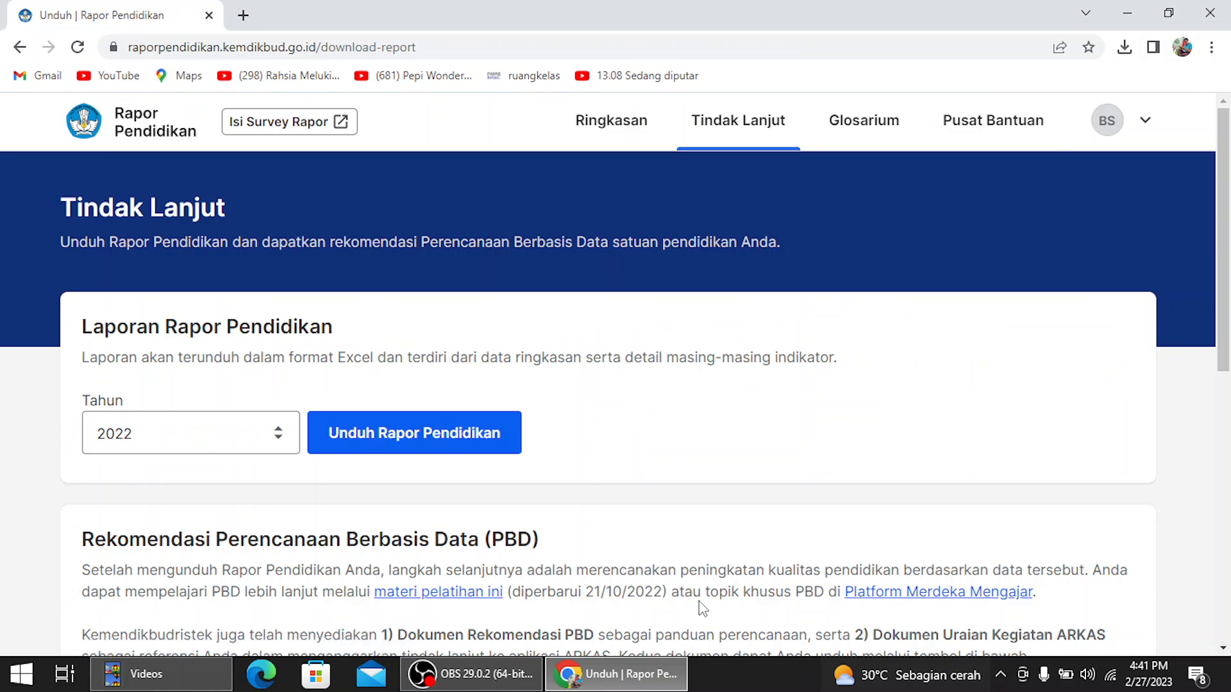
scroll(677, 464, "down", 1)
scroll(676, 463, "up", 1)
scroll(676, 467, "down", 1)
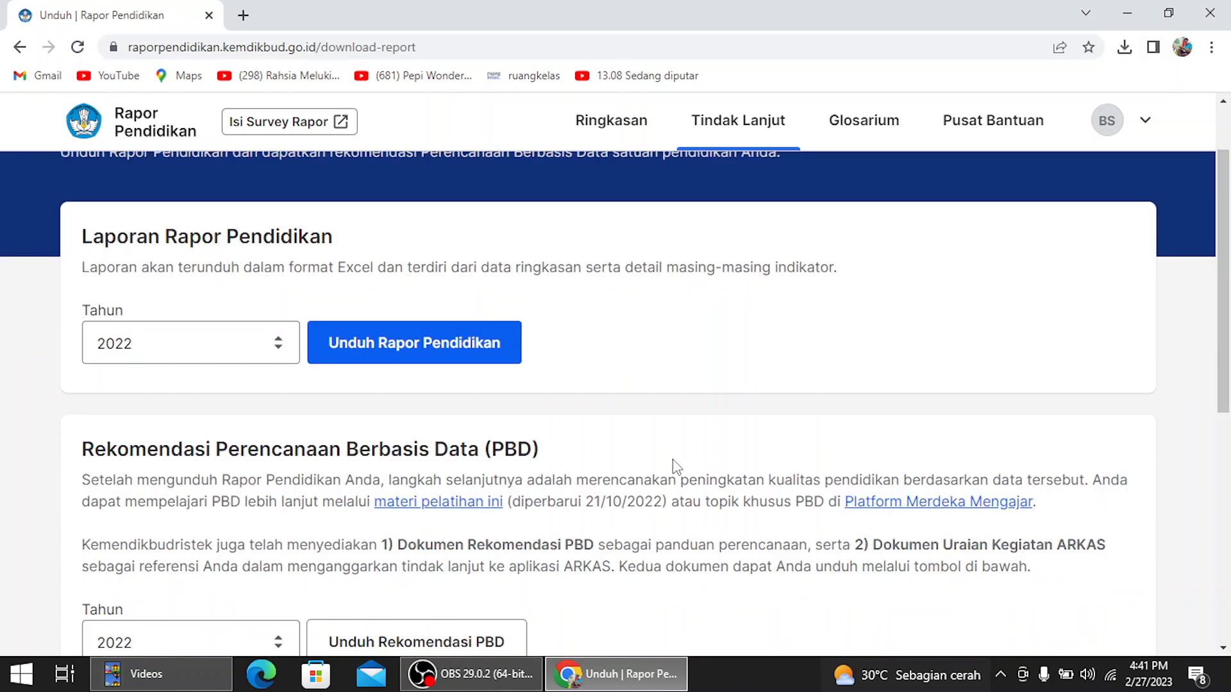
scroll(677, 466, "down", 1)
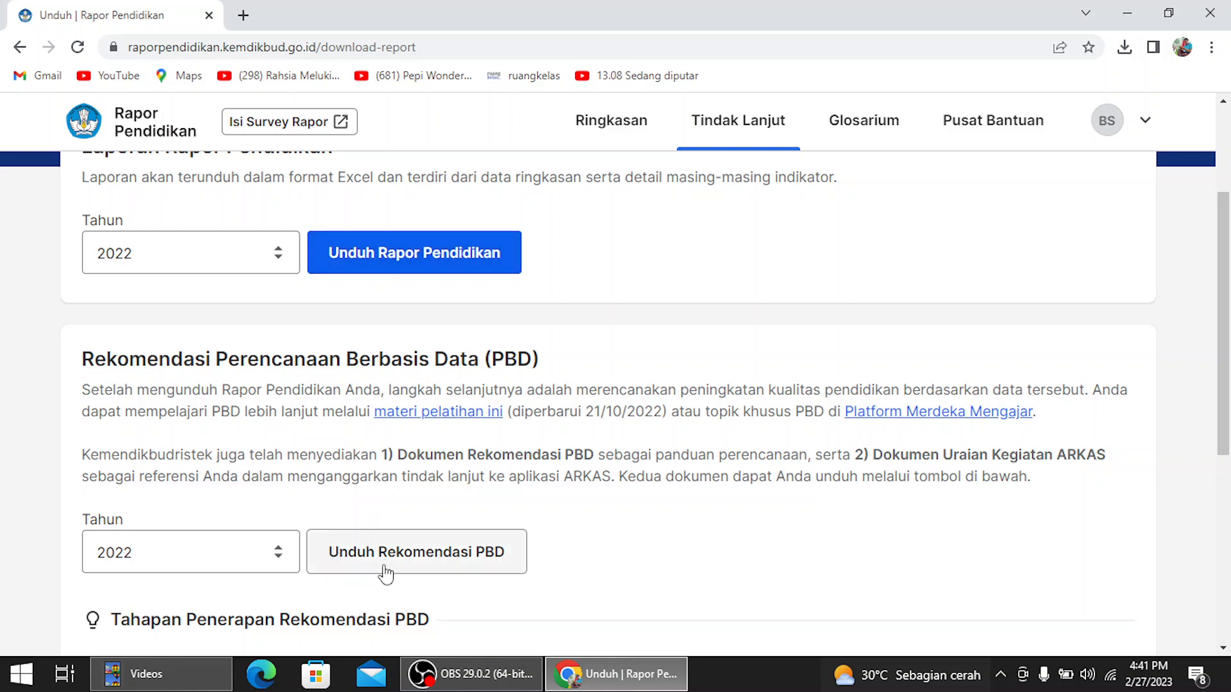
left_click(460, 564)
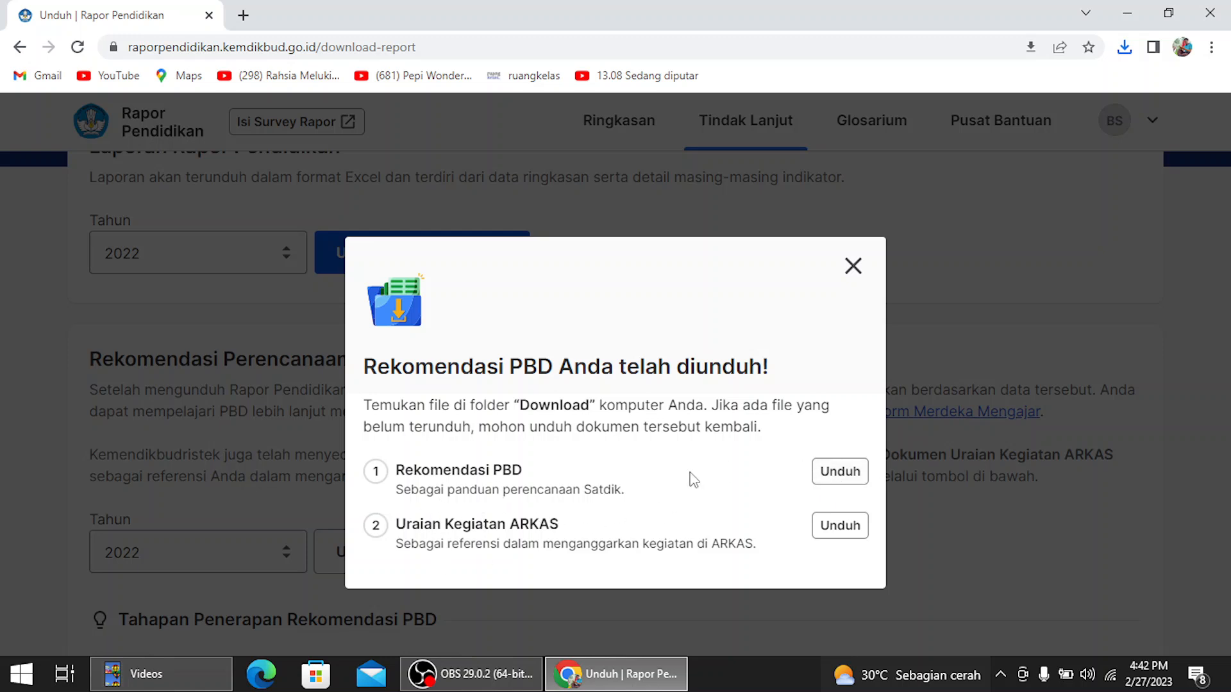
left_click(854, 268)
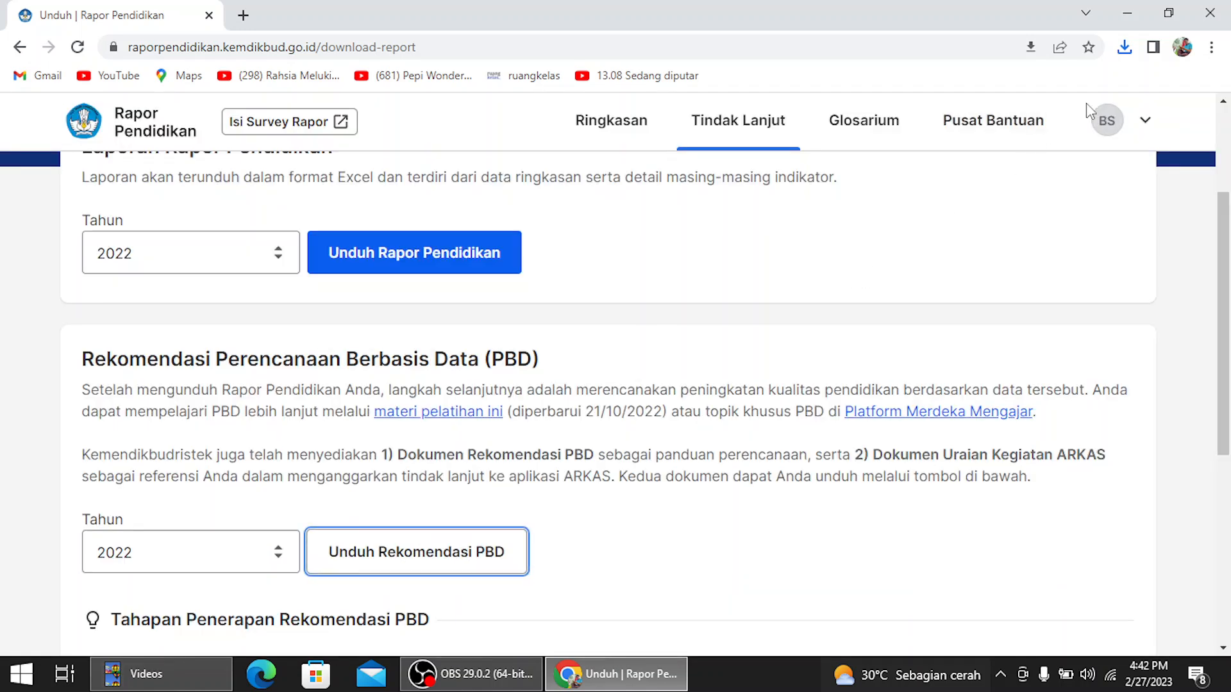
Sign out of the Rapor Pendidikan account
left_click(1109, 125)
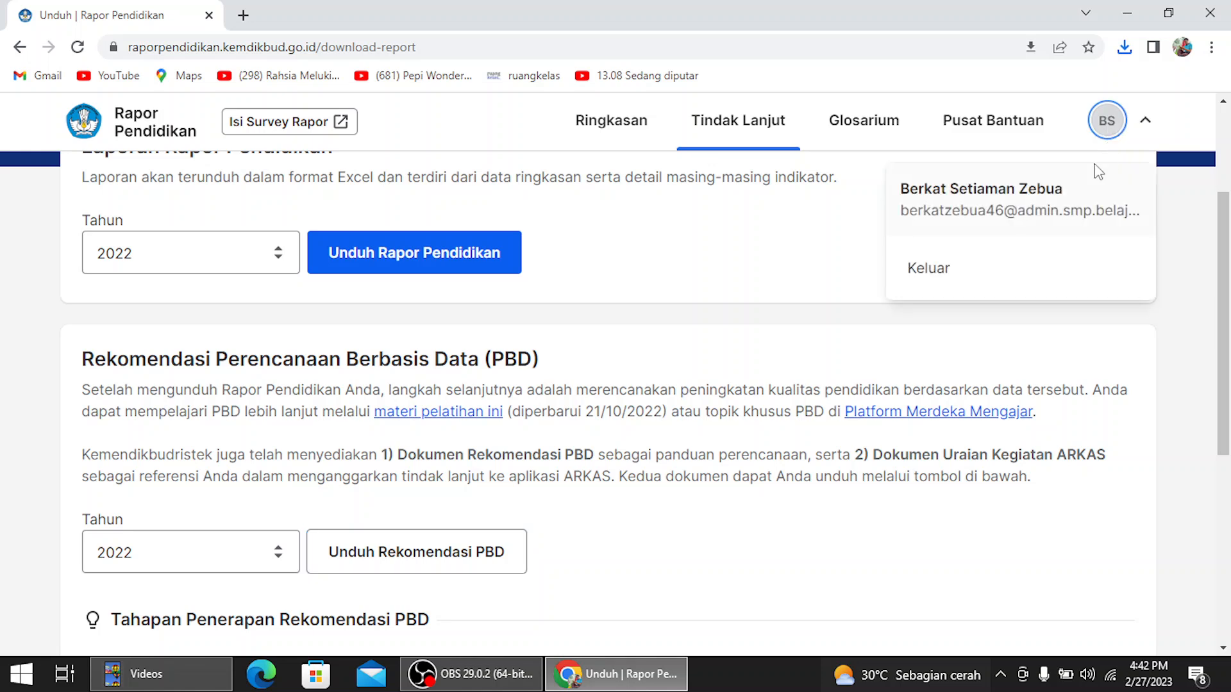
left_click(931, 272)
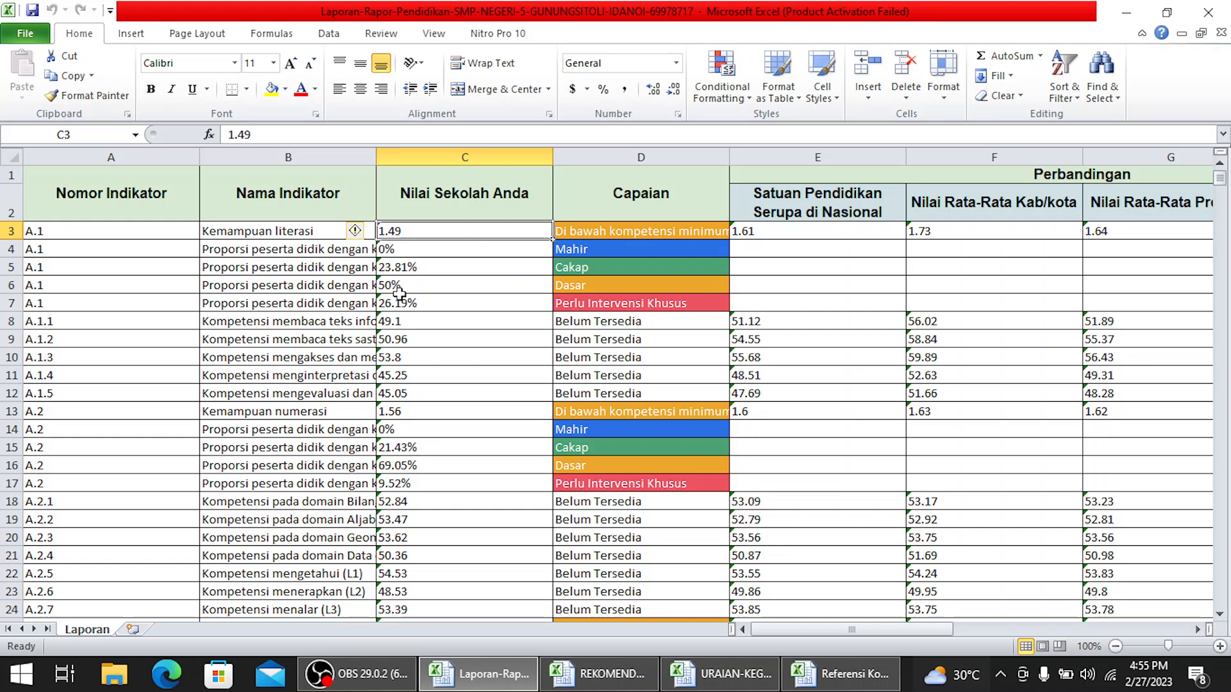
In Excel, view the PANDUAN MEMBACA sheet of the Rekomendasi PBD workbook and bring up the URAIAN-KEGIATAN-ARKAS-2022 workbook
left_click(571, 678)
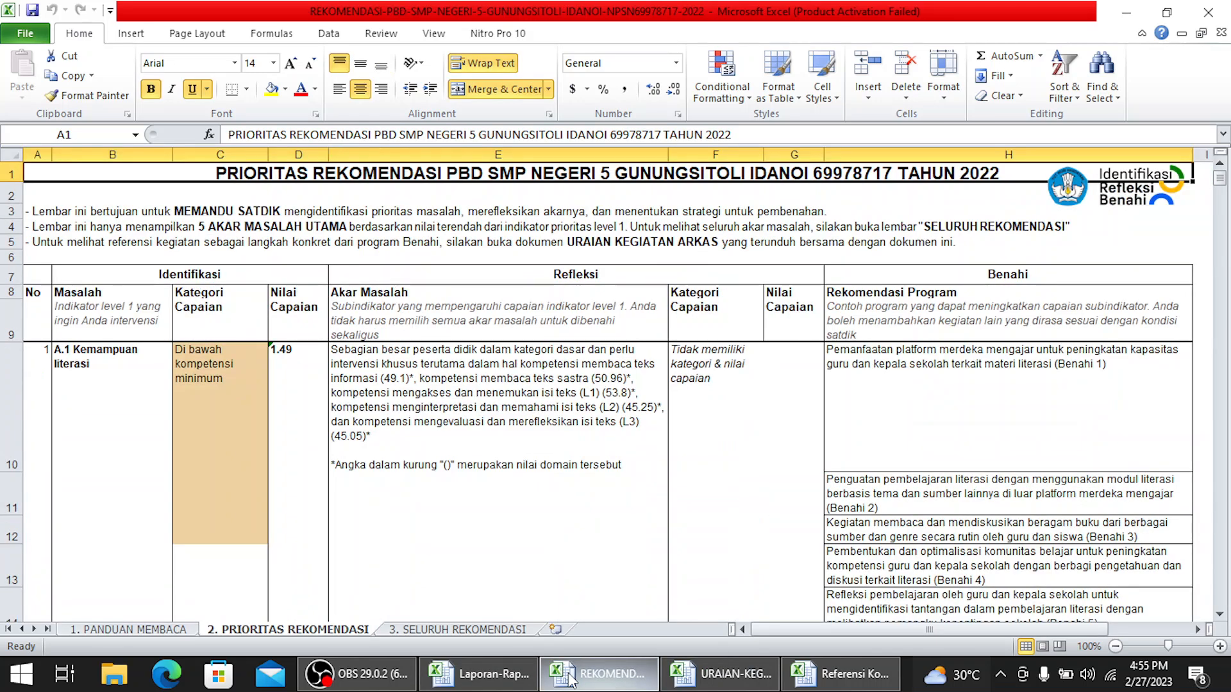
left_click(157, 631)
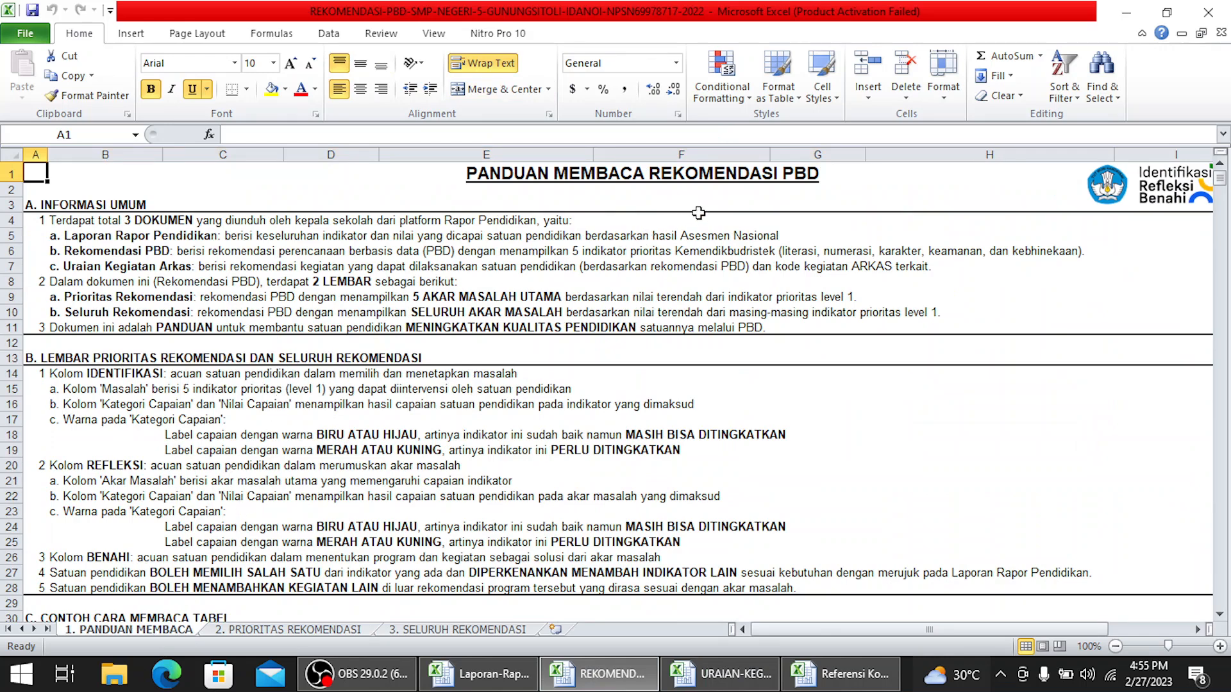
left_click(734, 671)
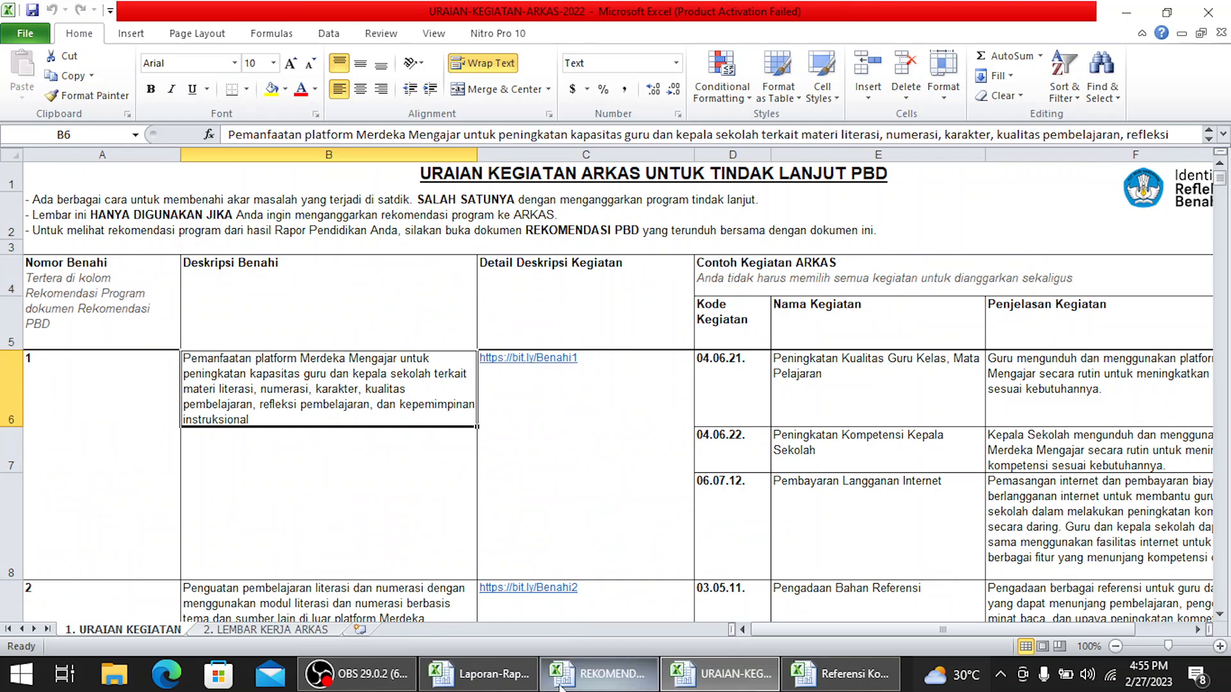
Return to the Laporan Rapor Pendidikan workbook and examine the number, name and Capaian of indicator A.1 Kemampuan literasi
mouse_move(488, 682)
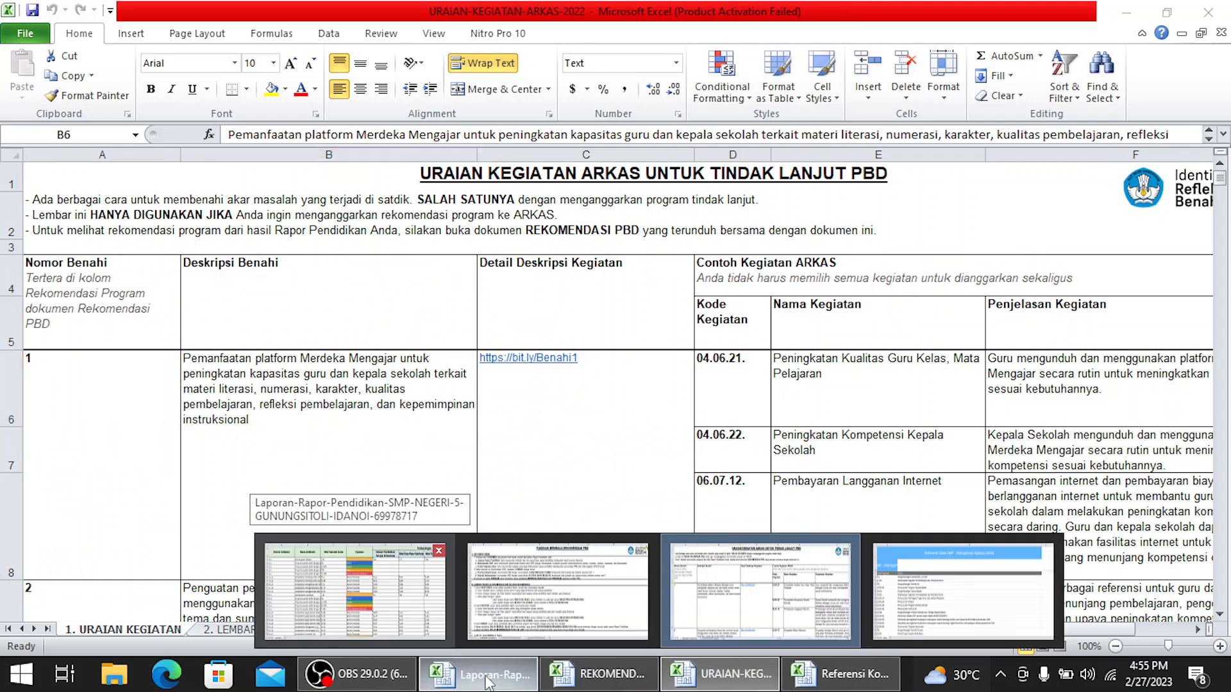
left_click(487, 681)
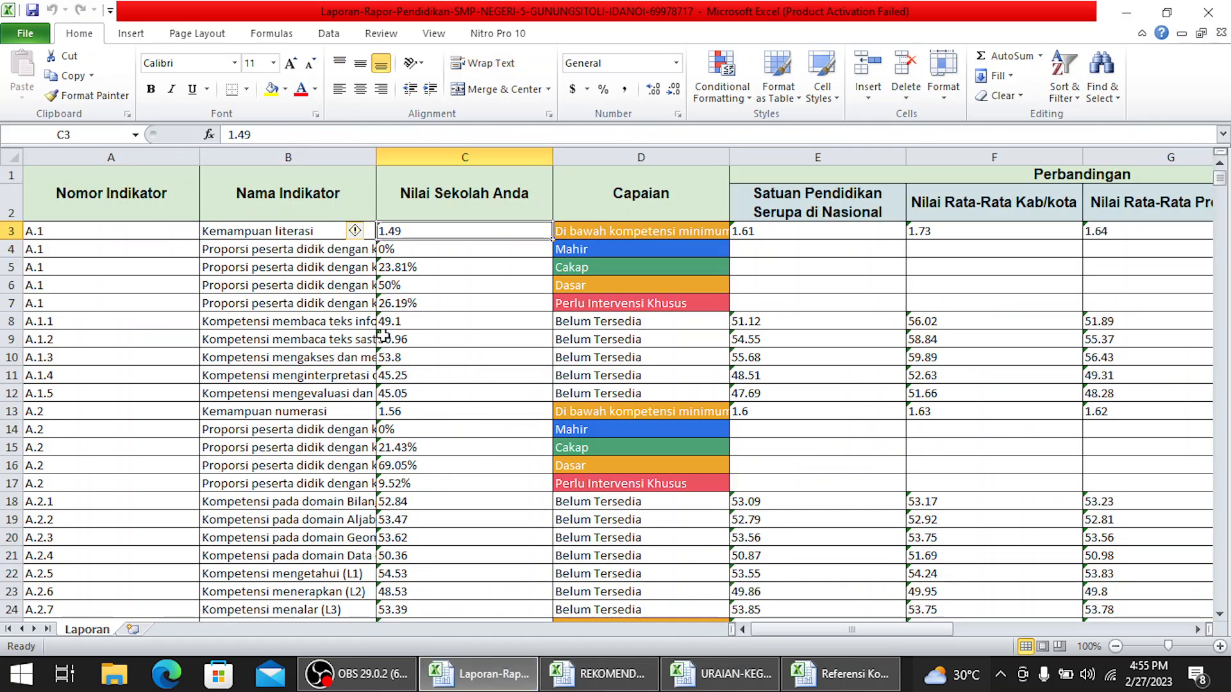
left_click(82, 232)
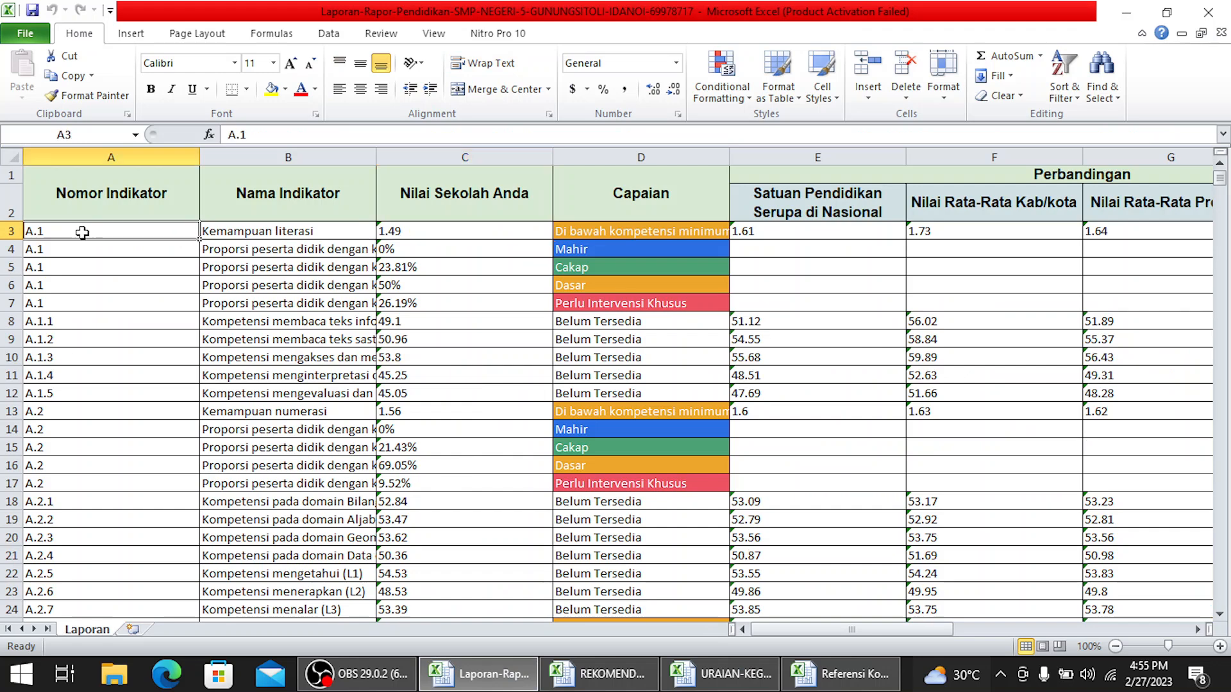
left_click(277, 231)
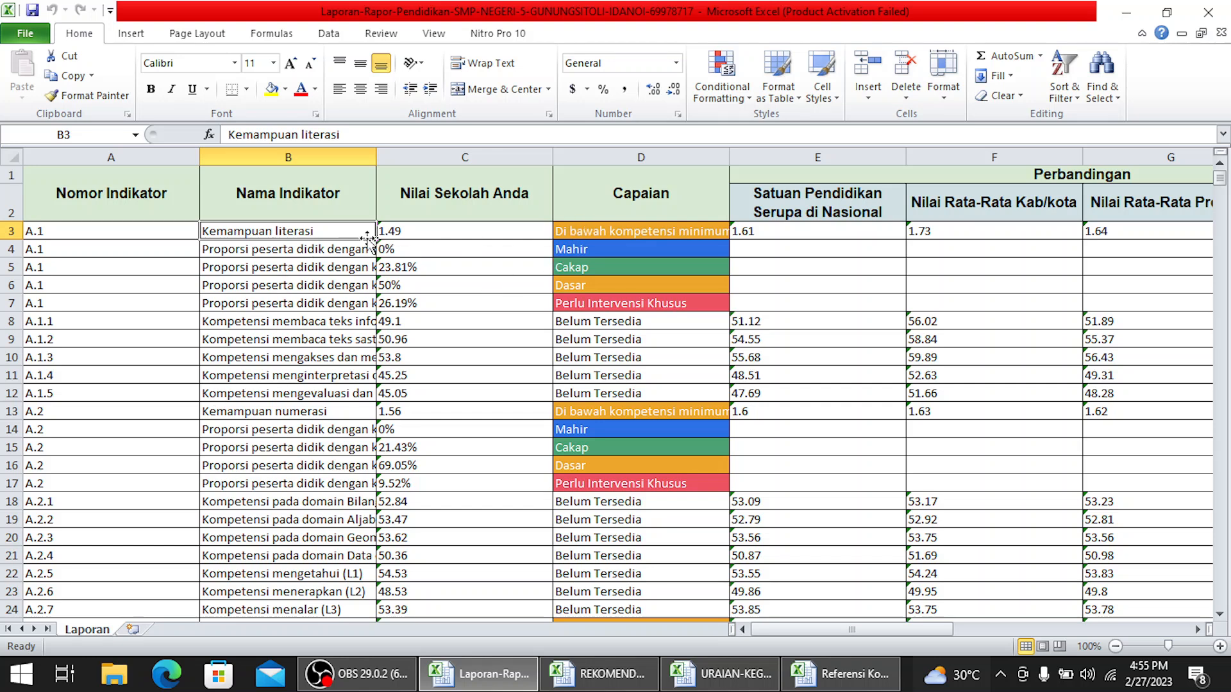
left_click(611, 233)
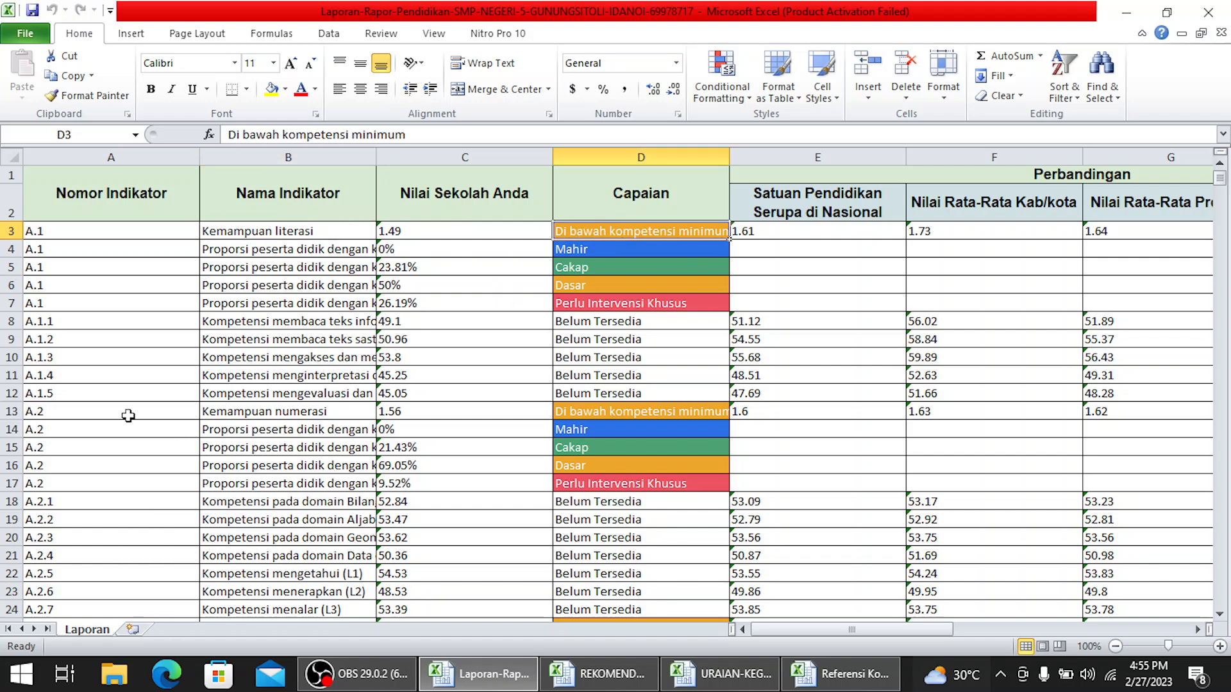
Examine the A.2 Kemampuan numerasi and A.3 Karakter indicators and the rows below them in the Laporan sheet
left_click(86, 413)
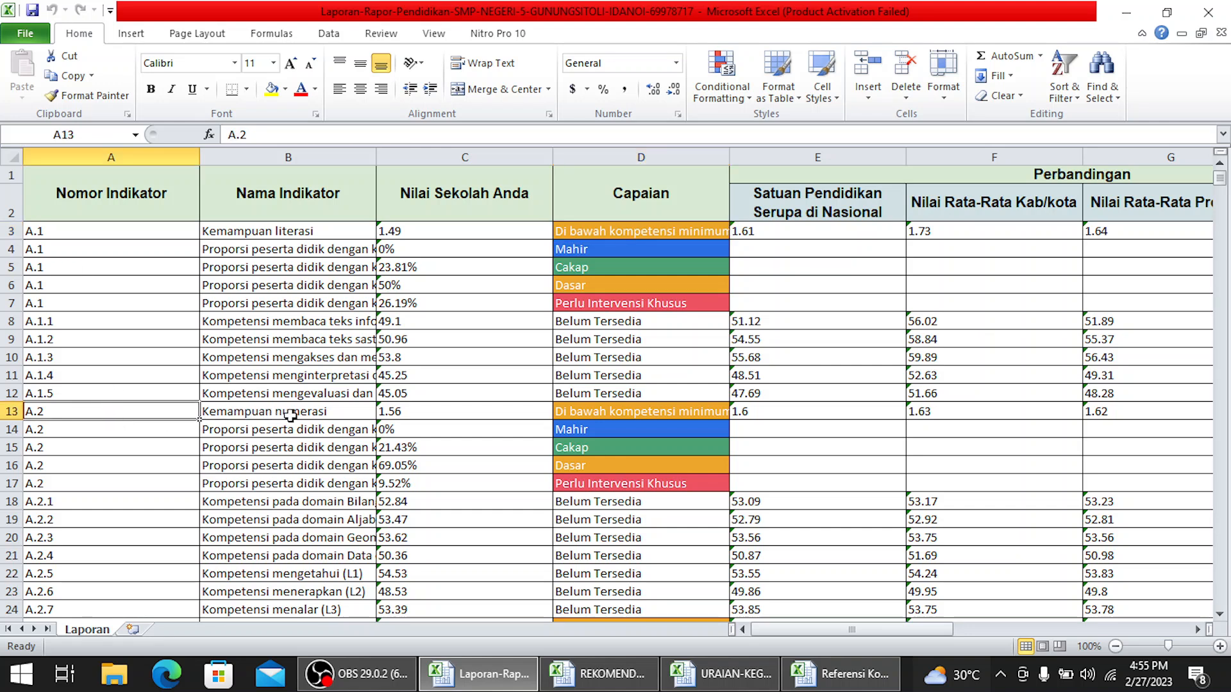
left_click(311, 419)
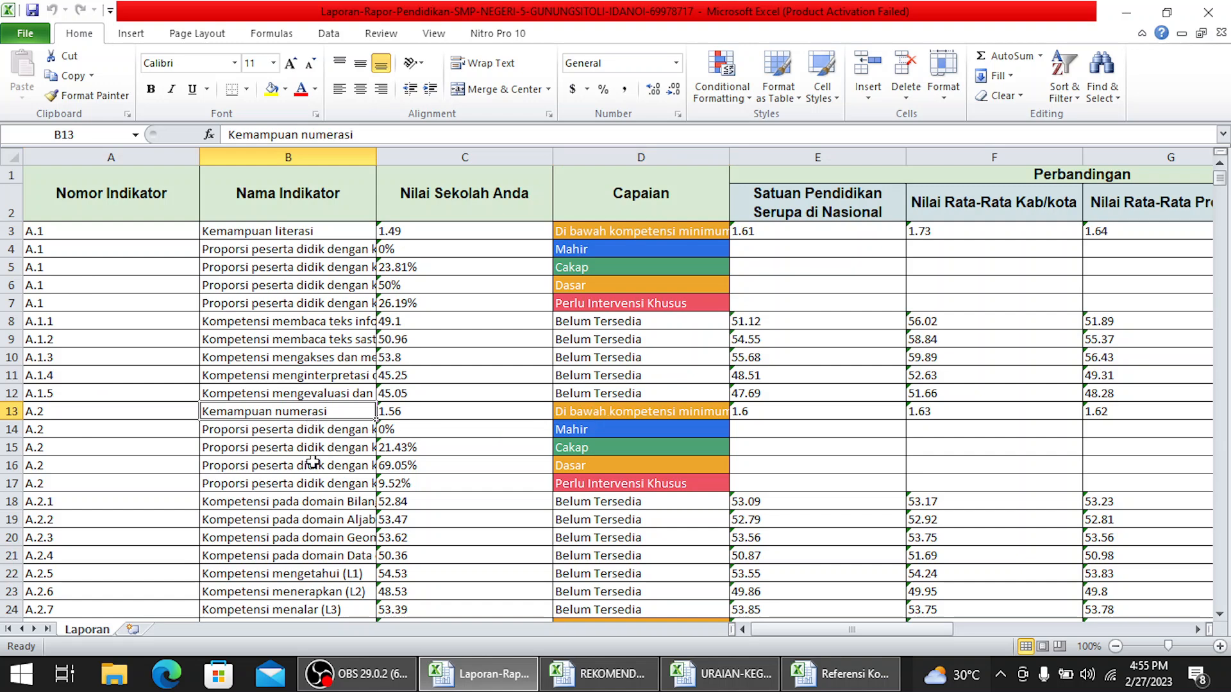
scroll(299, 450, "down", 2)
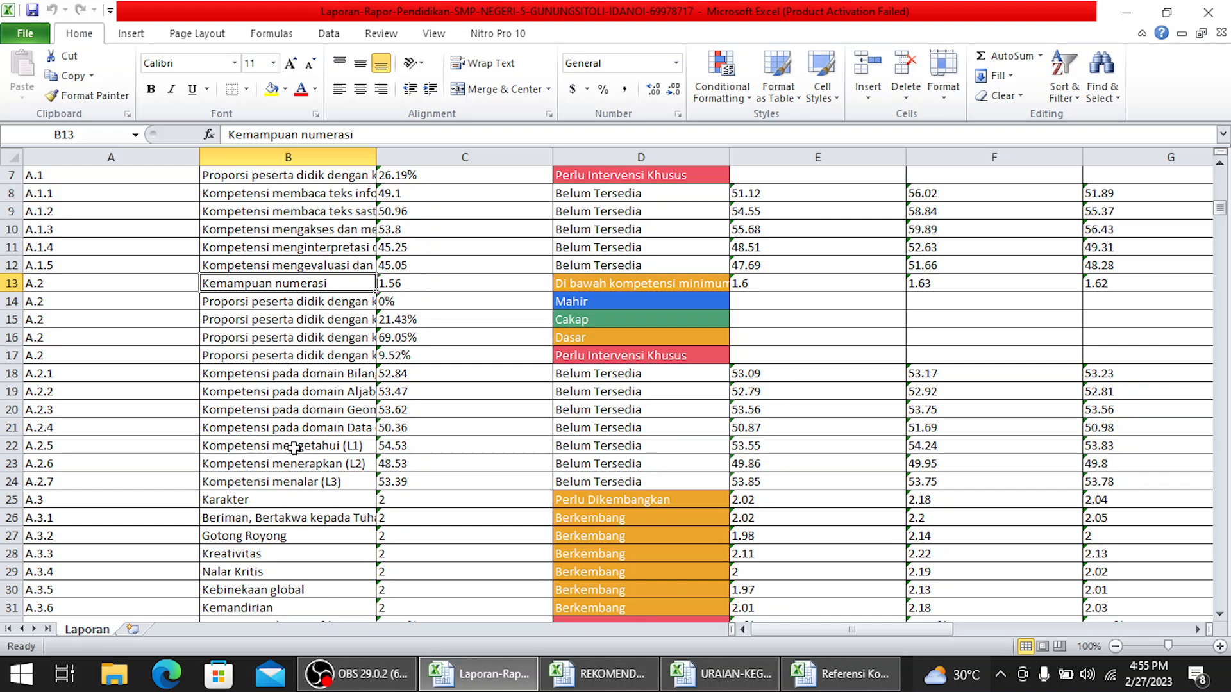
left_click(130, 504)
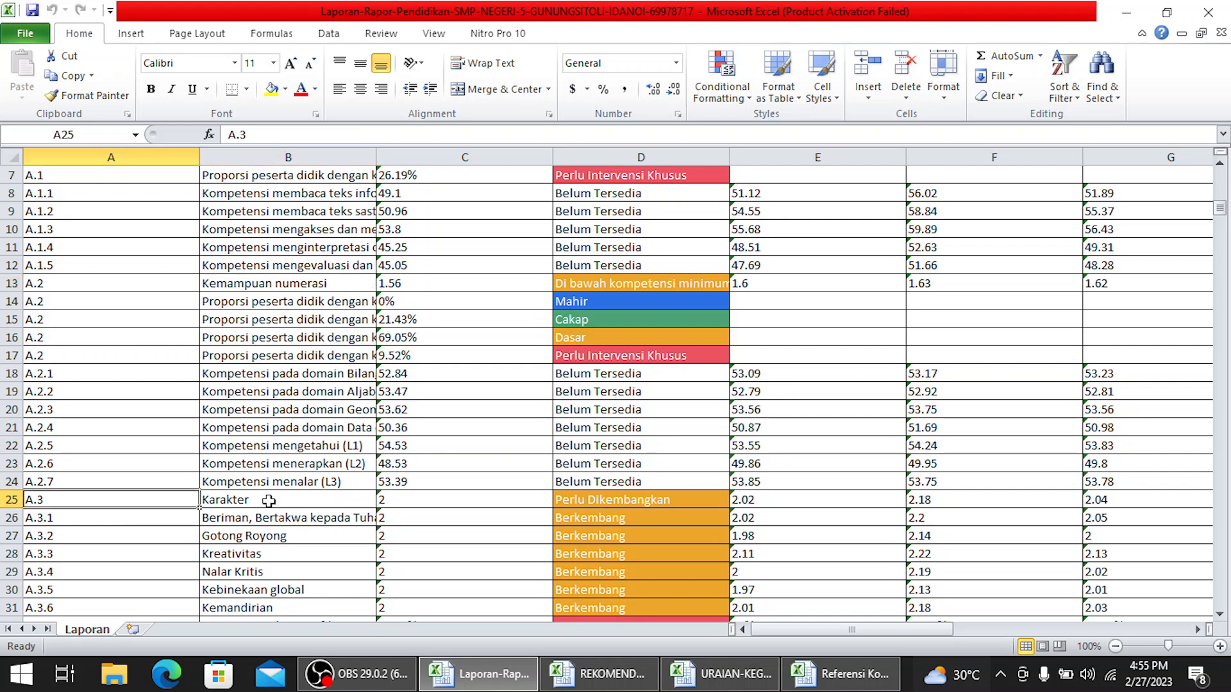
left_click(263, 504)
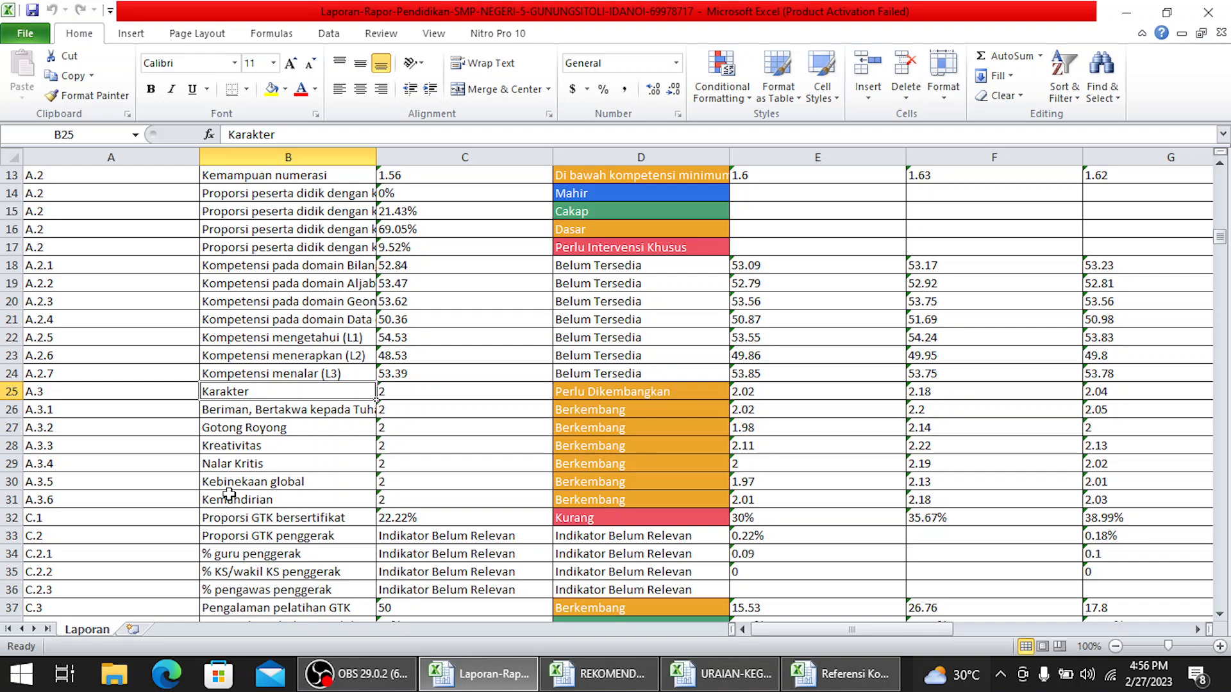
scroll(229, 493, "down", 2)
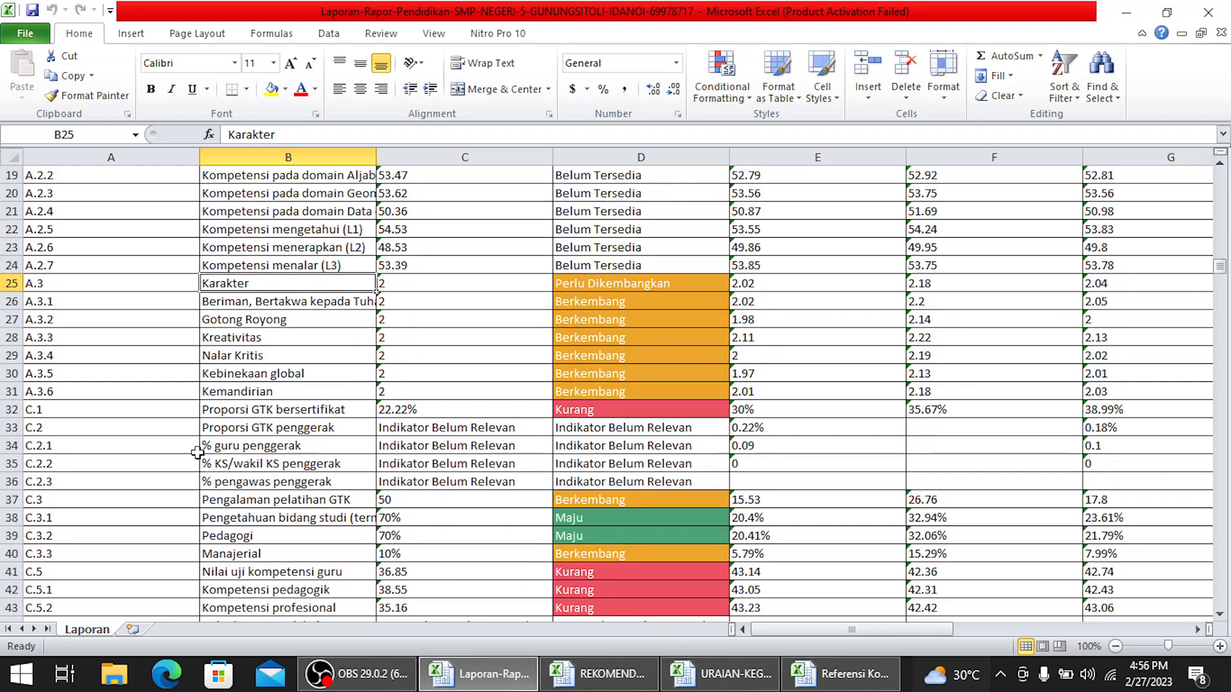
Examine the numbers and names of indicators C.1 Proporsi GTK bersertifikat, C.2 Proporsi GTK penggerak, C.3 Pengalaman pelatihan GTK and C.5 Nilai uji kompetensi guru
left_click(75, 413)
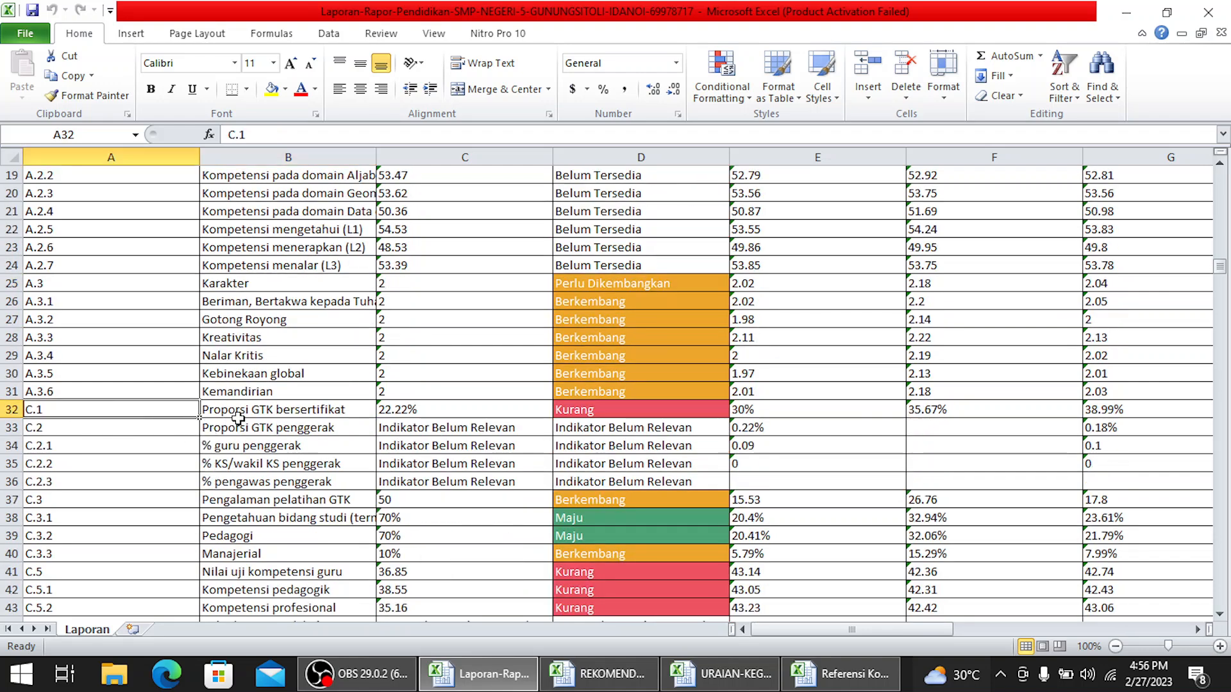
left_click(285, 411)
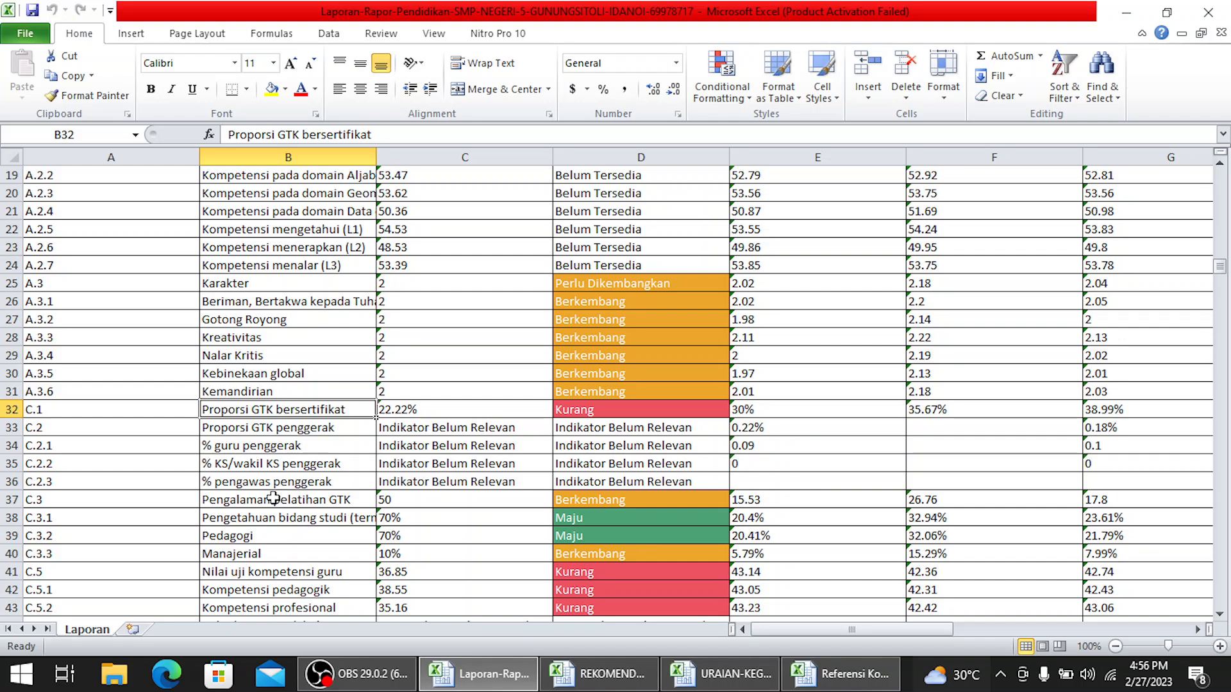
scroll(274, 494, "down", 1)
scroll(273, 499, "down", 1)
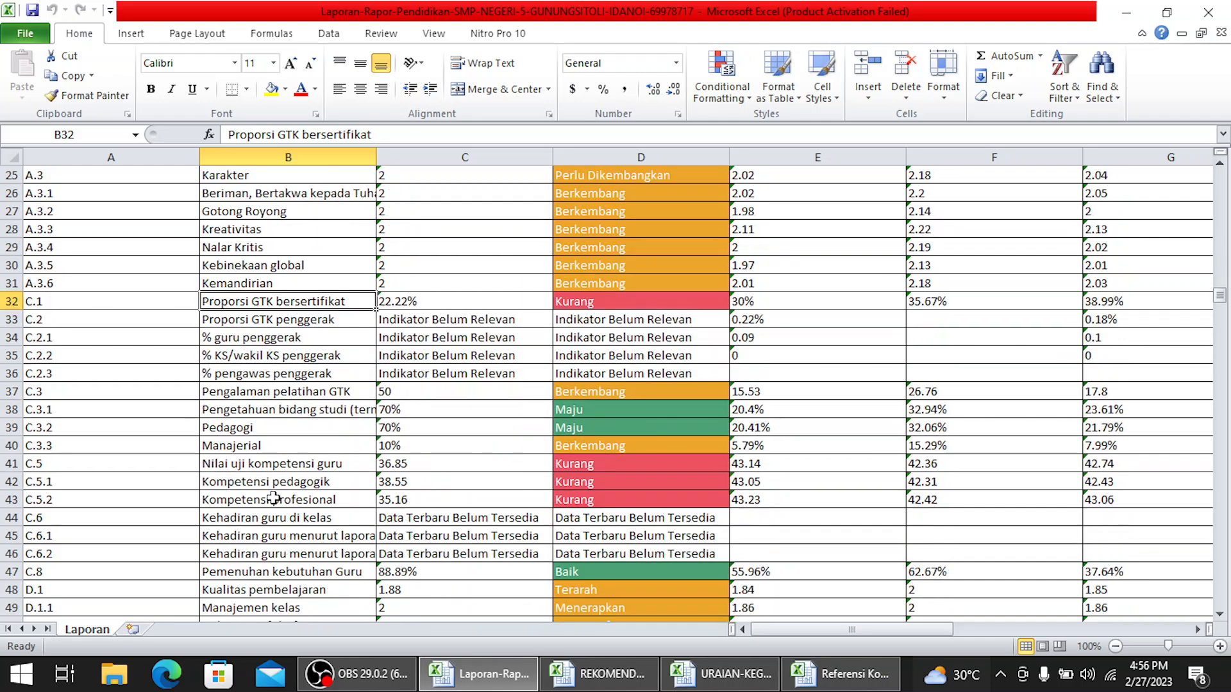
left_click(136, 323)
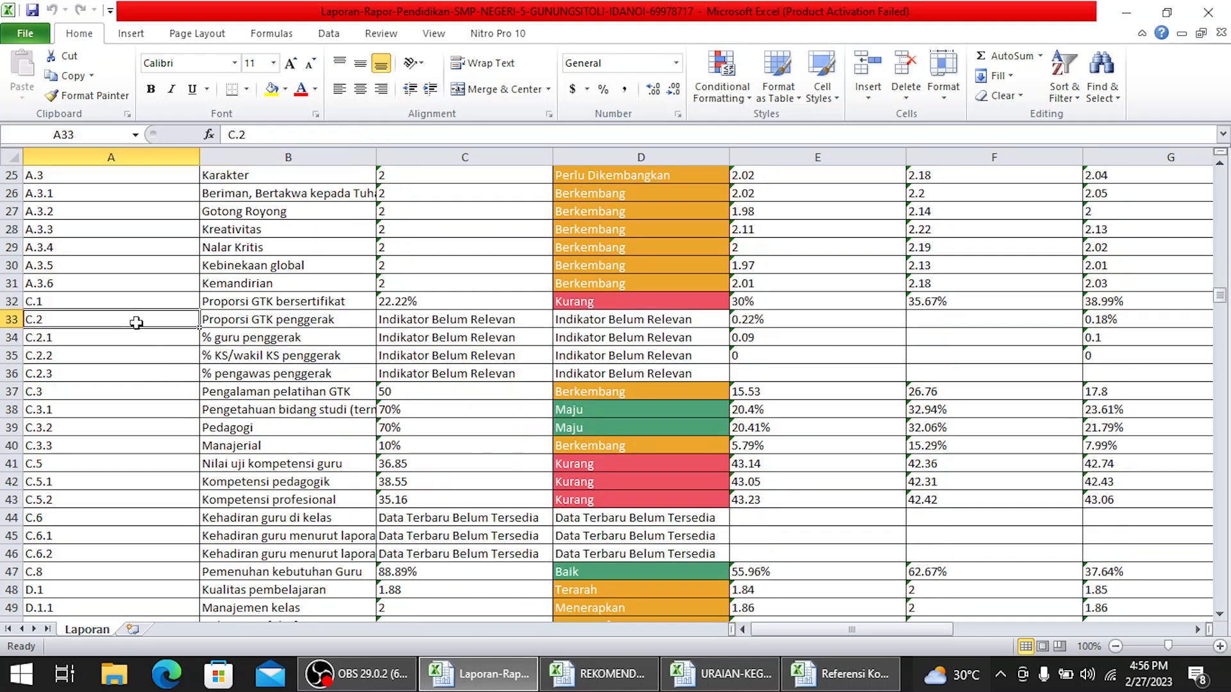
left_click(278, 322)
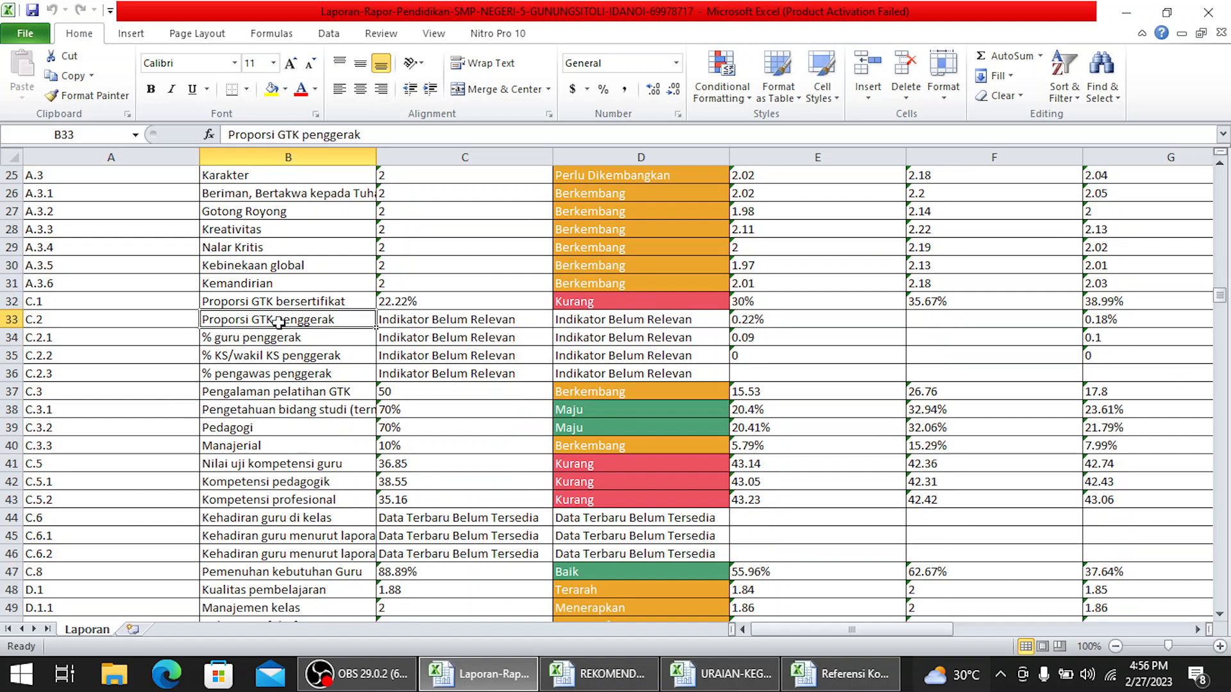
left_click(121, 397)
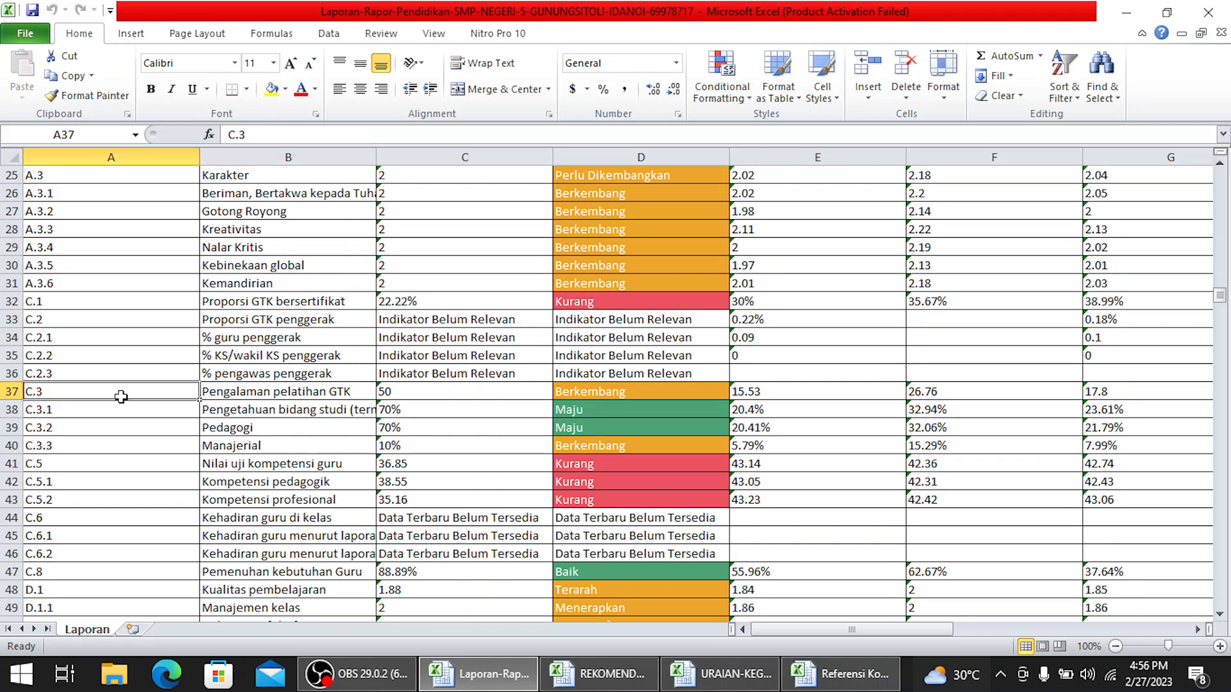
left_click(268, 391)
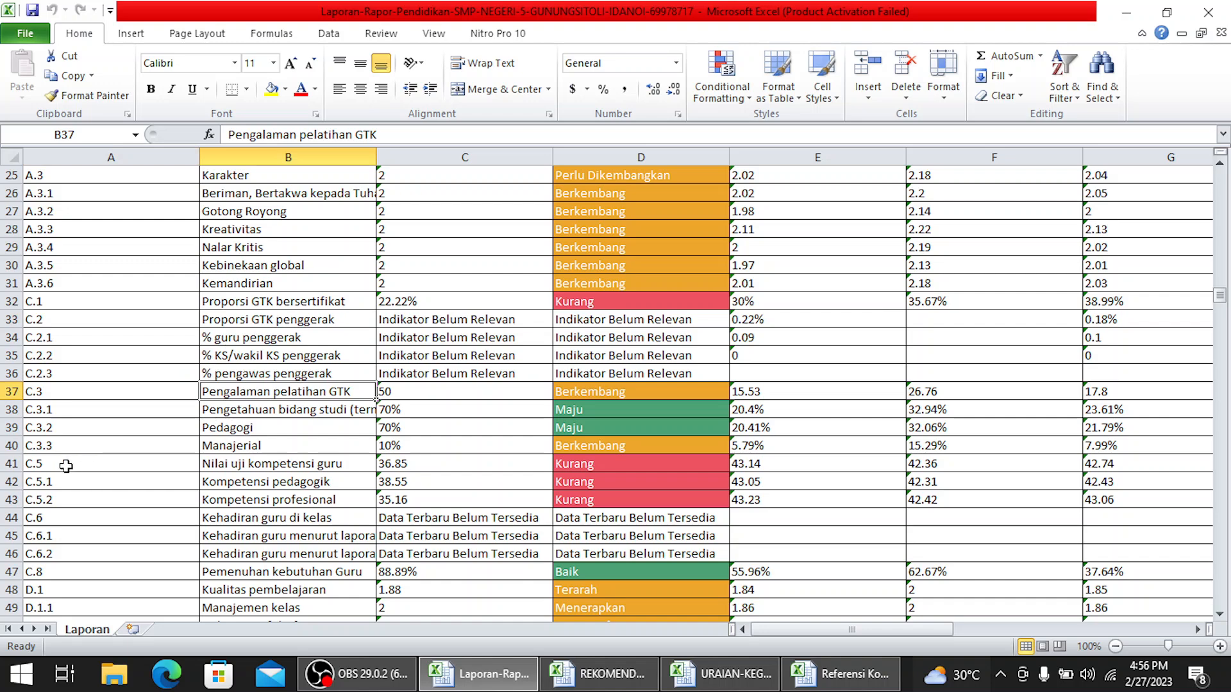
left_click(58, 468)
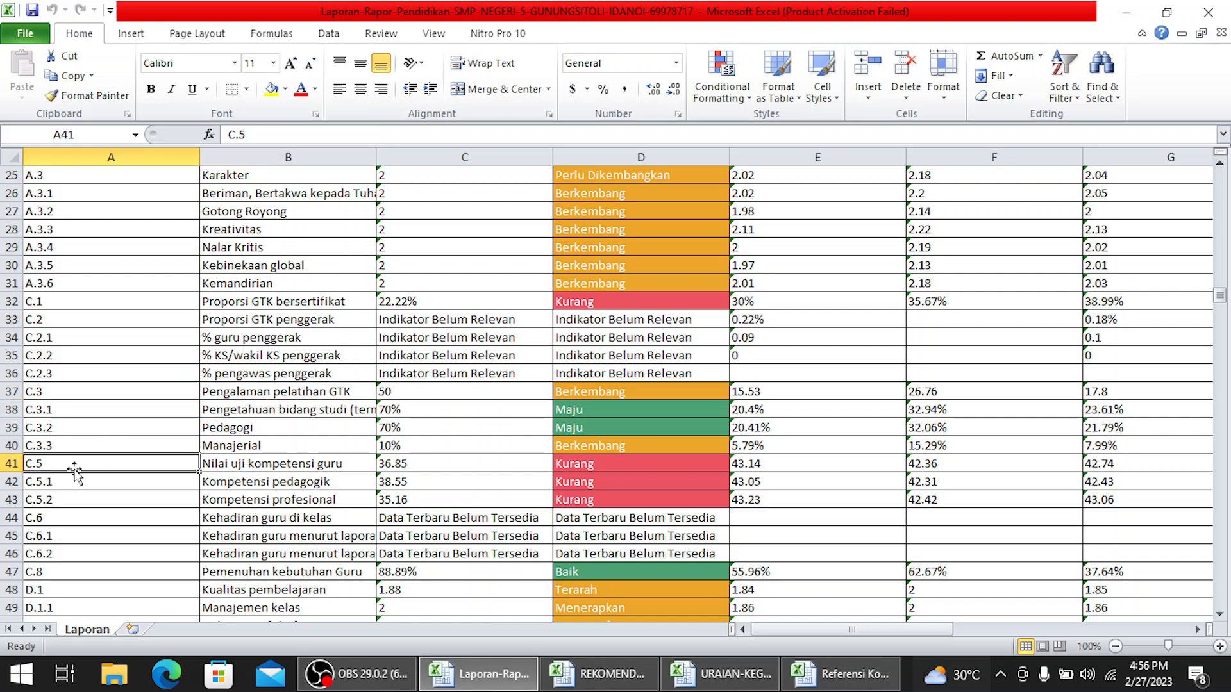
left_click(267, 473)
left_click(267, 463)
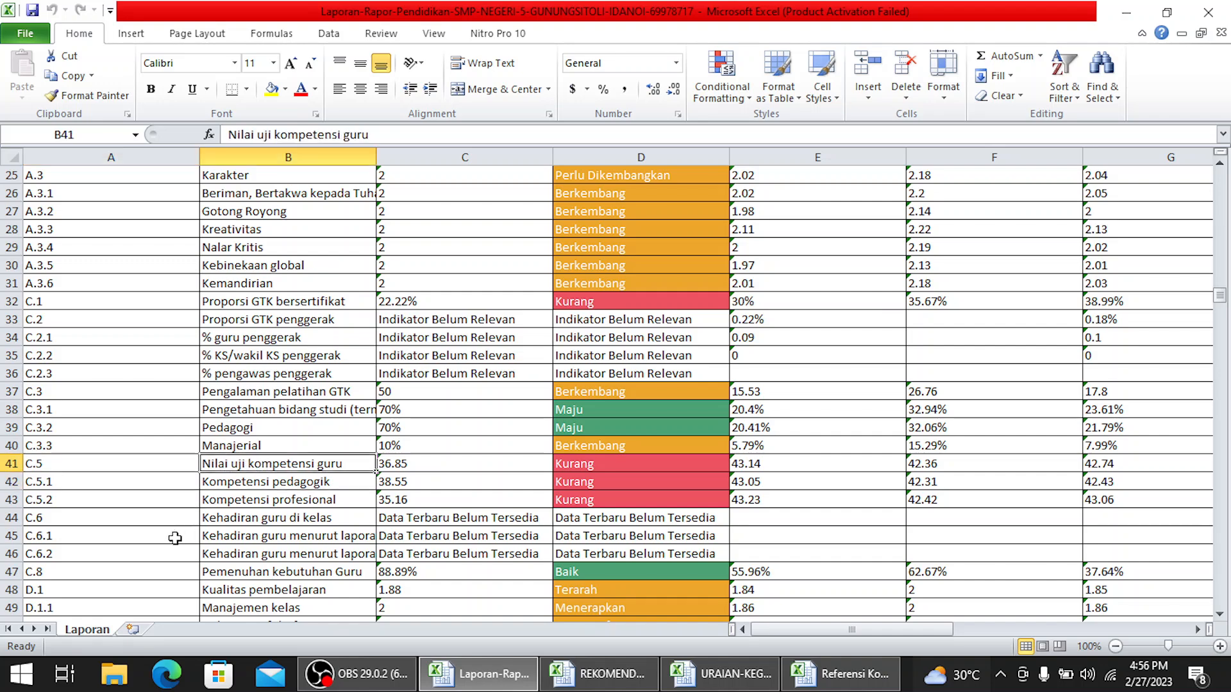
Examine the numbers and names of indicators D.1 Kualitas pembelajaran, D.2 Refleksi dan perbaikan pembelajaran oleh guru, D.3 Kepemimpinan instruksional and D.4 Iklim keamanan sekolah
scroll(175, 537, "down", 1)
scroll(175, 539, "down", 1)
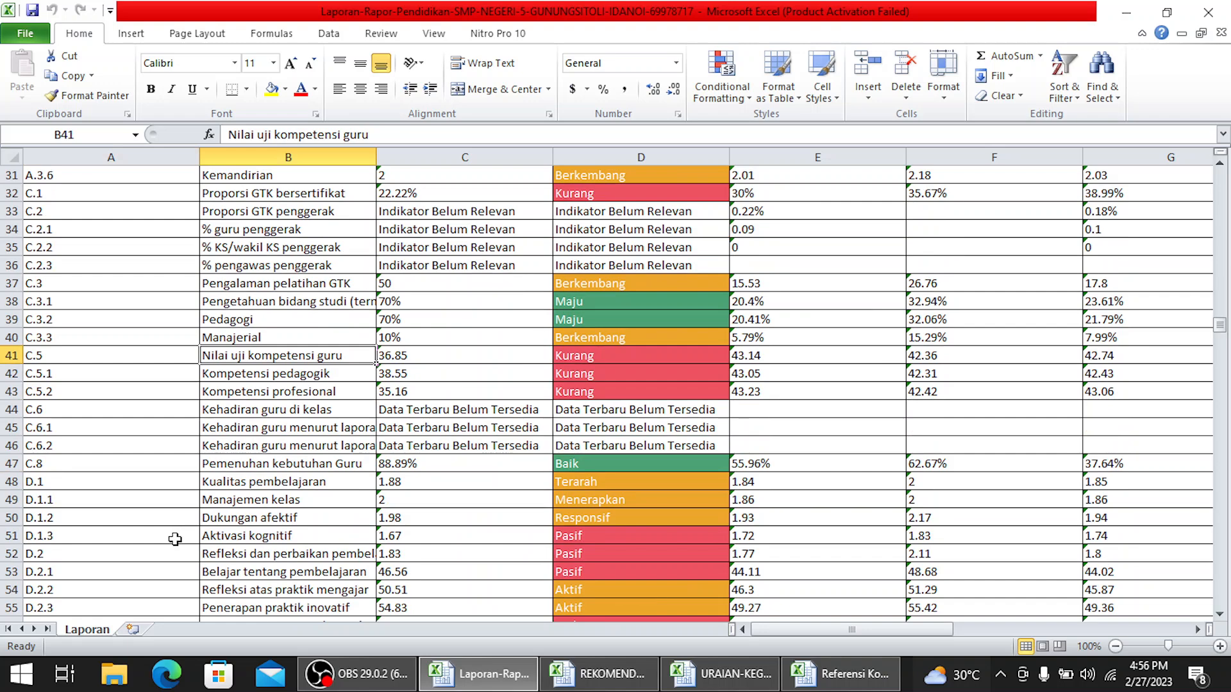
left_click(93, 481)
left_click(247, 482)
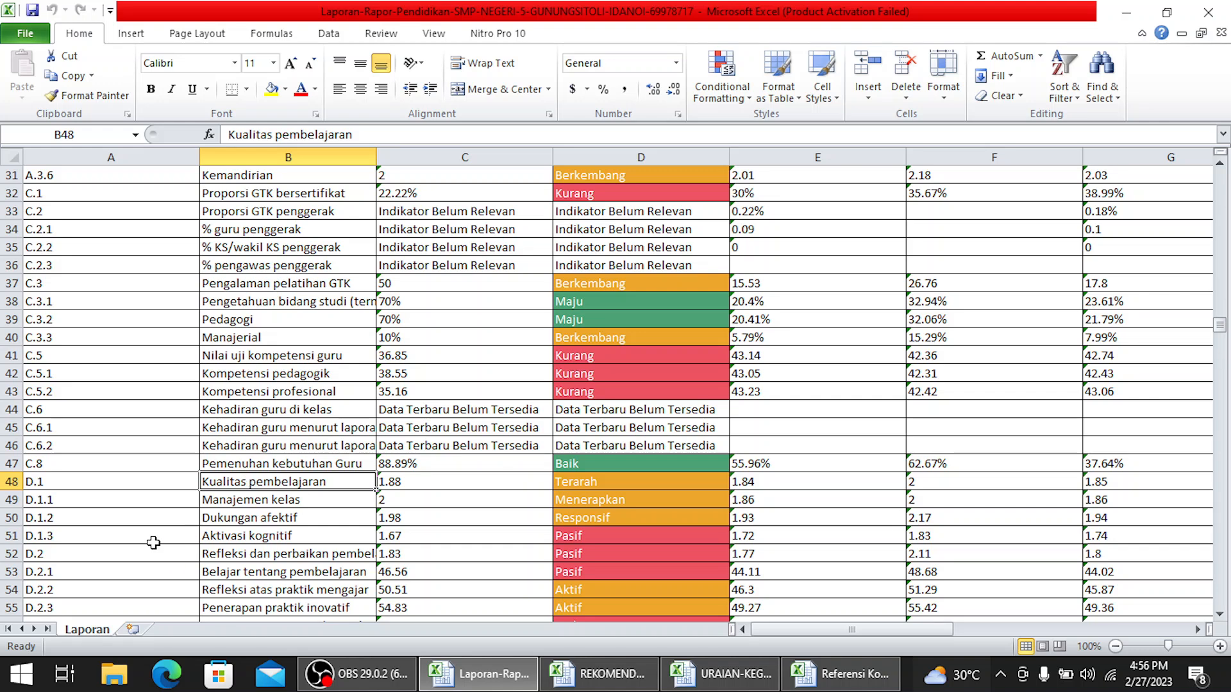
left_click(106, 564)
left_click(148, 552)
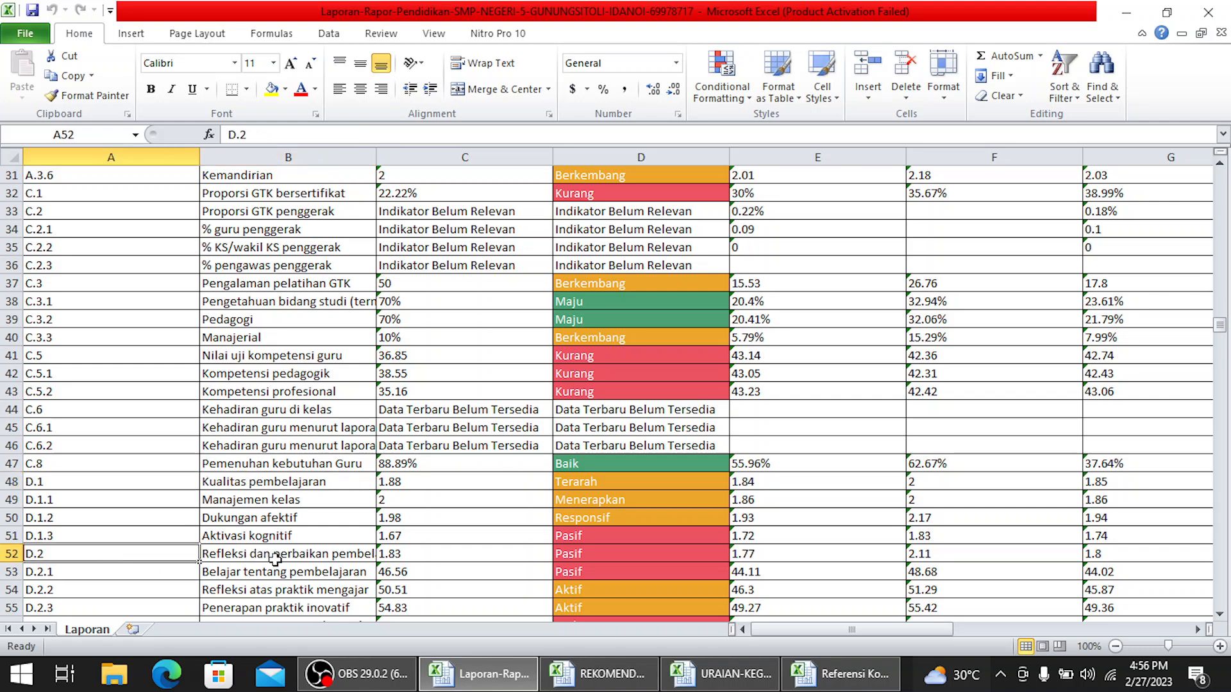
left_click(311, 554)
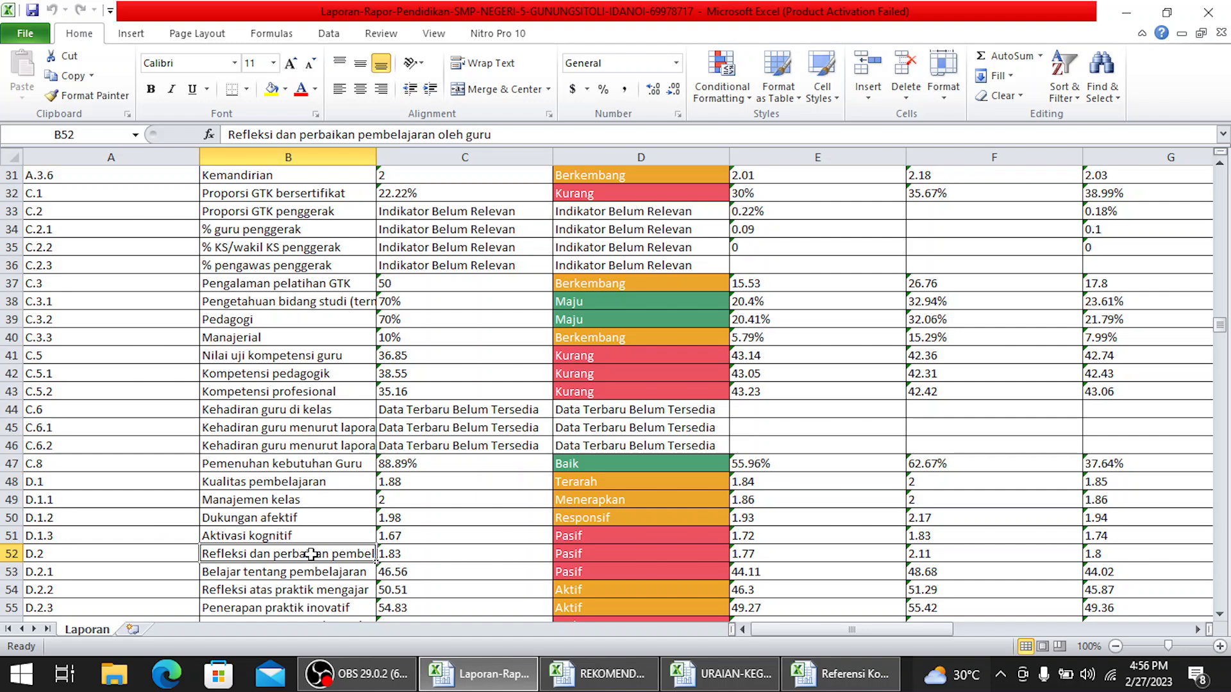
scroll(311, 553, "down", 2)
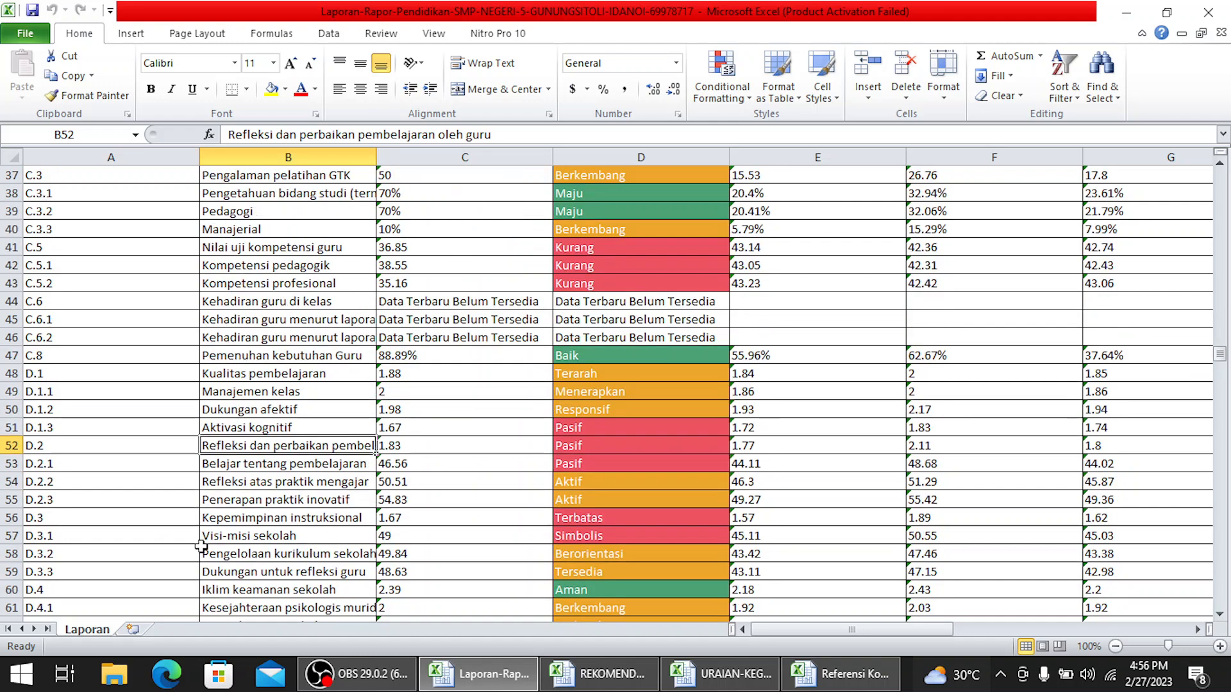
left_click(145, 510)
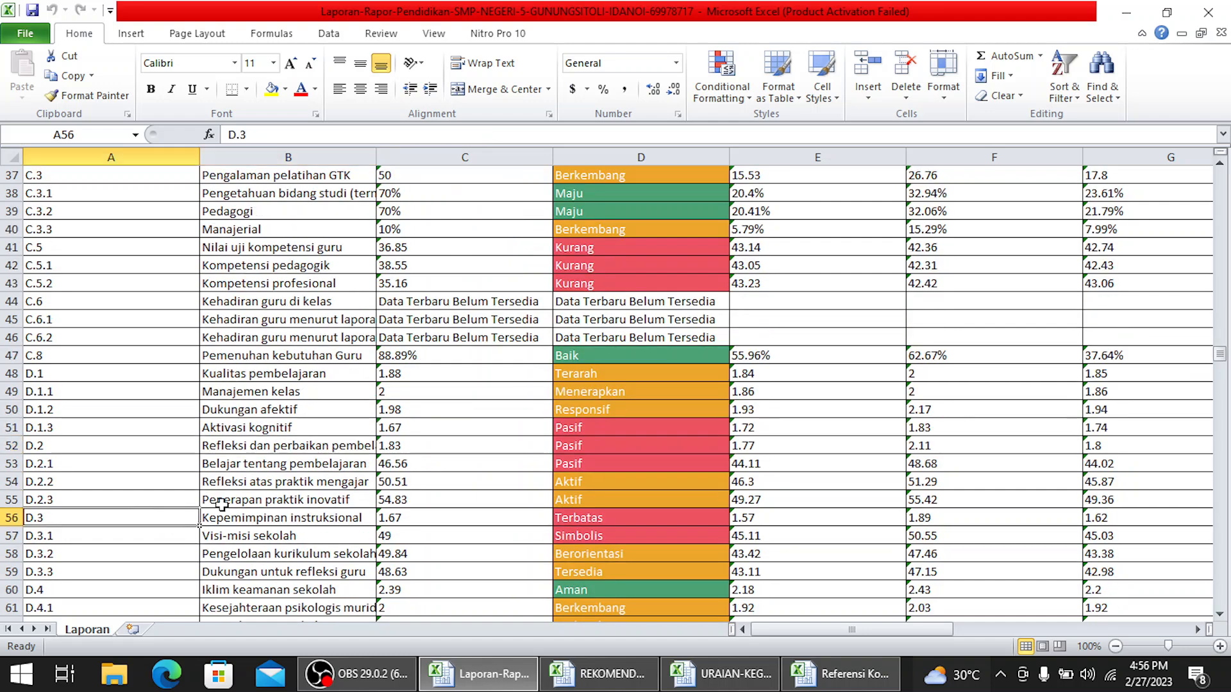
left_click(267, 521)
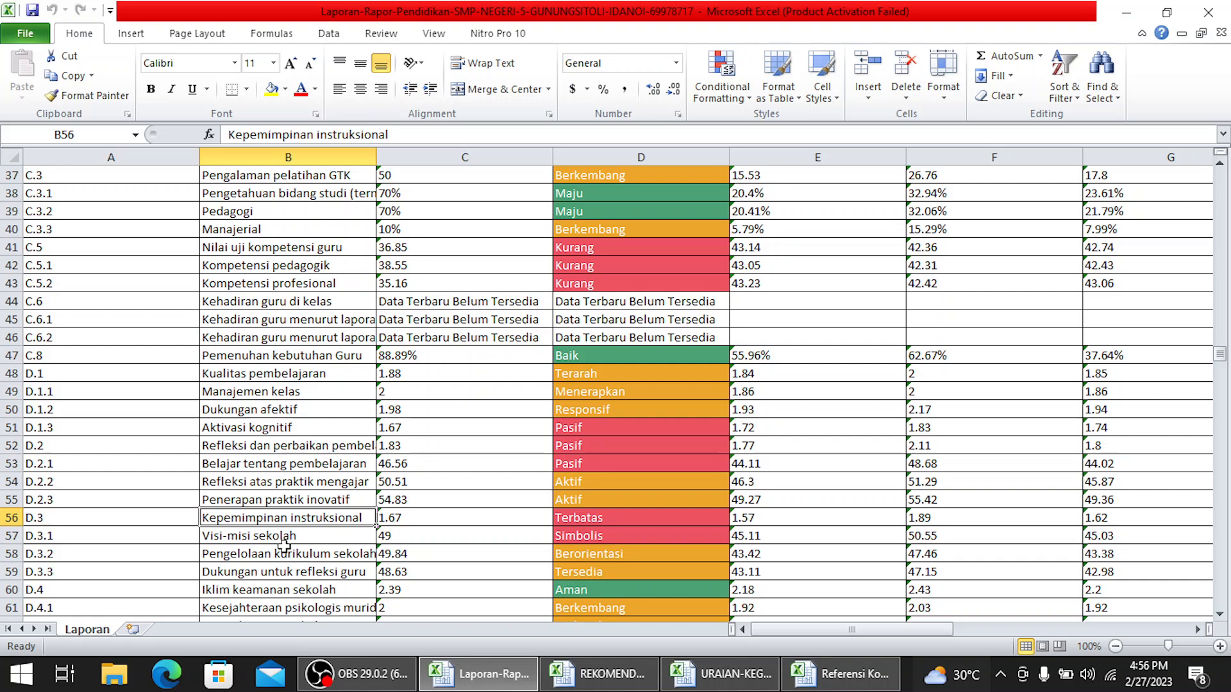
left_click(125, 590)
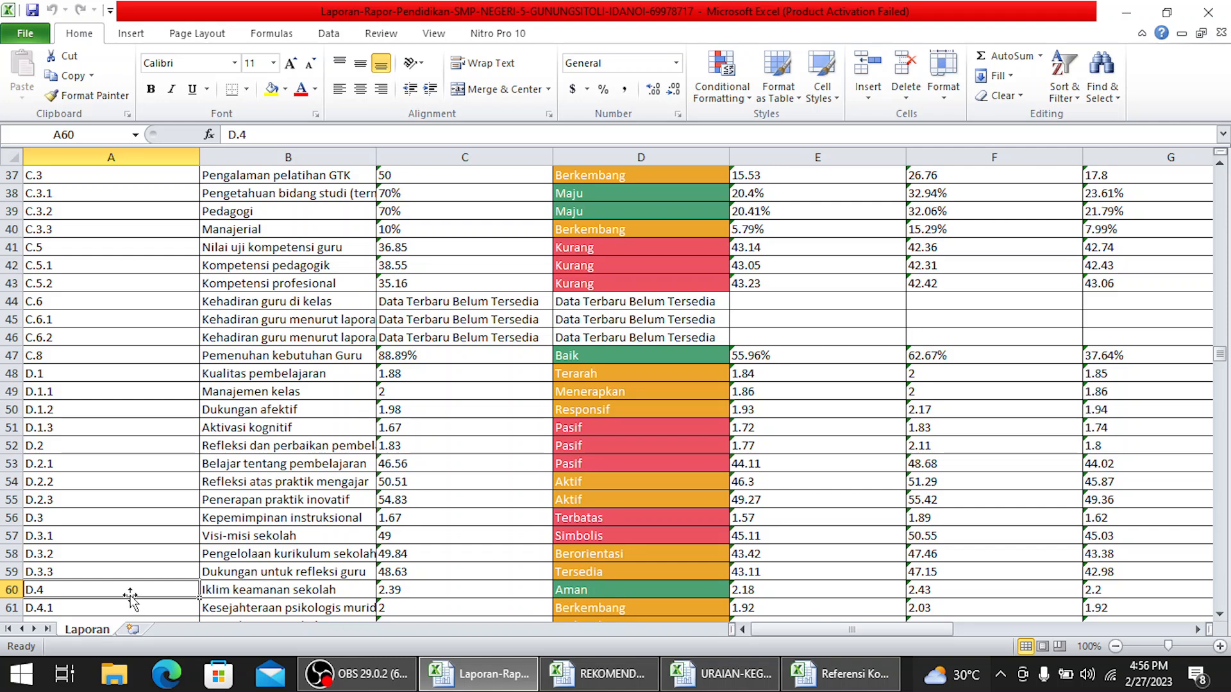
left_click(277, 589)
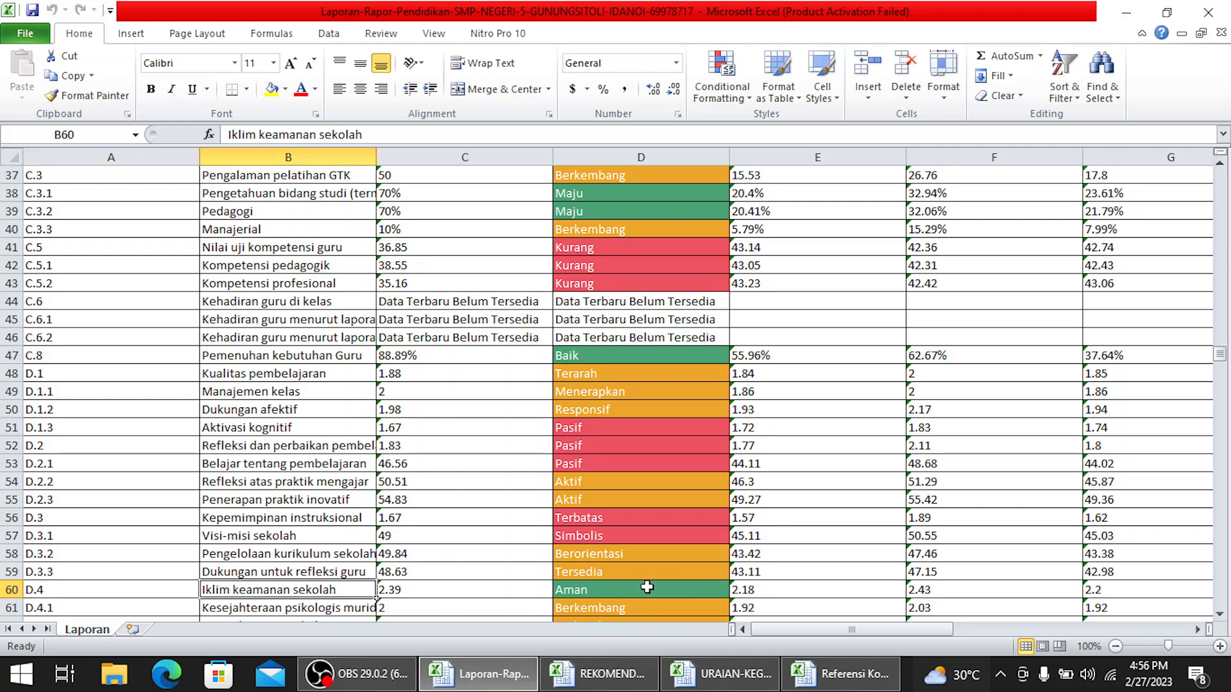
Examine the numbers and names of indicators D.6 Iklim Kesetaraan Gender and D.10 Iklim Inklusivitas
scroll(647, 587, "down", 3)
left_click(99, 555)
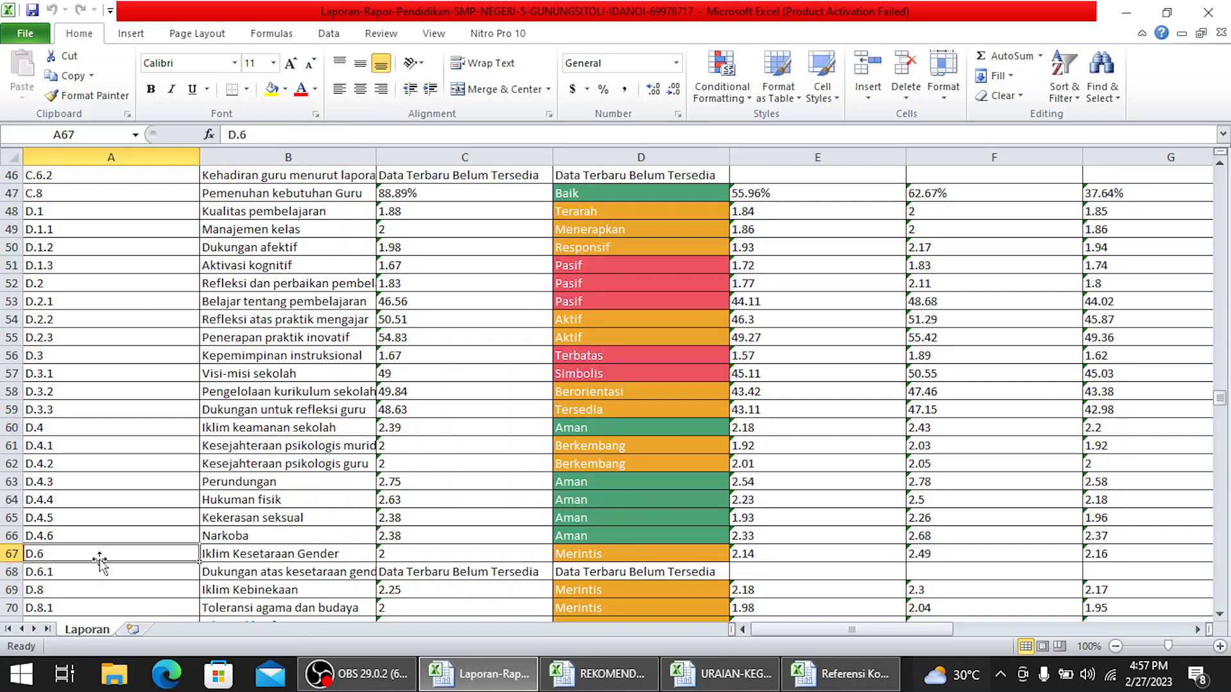
left_click(352, 560)
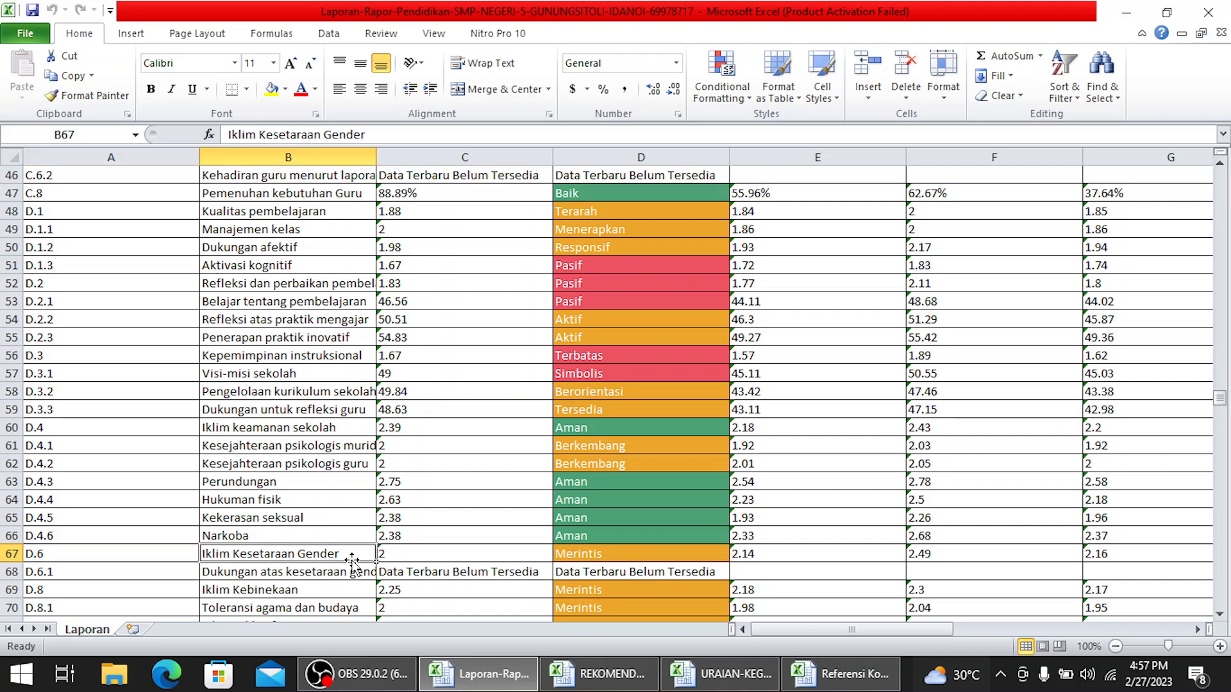
scroll(351, 561, "down", 2)
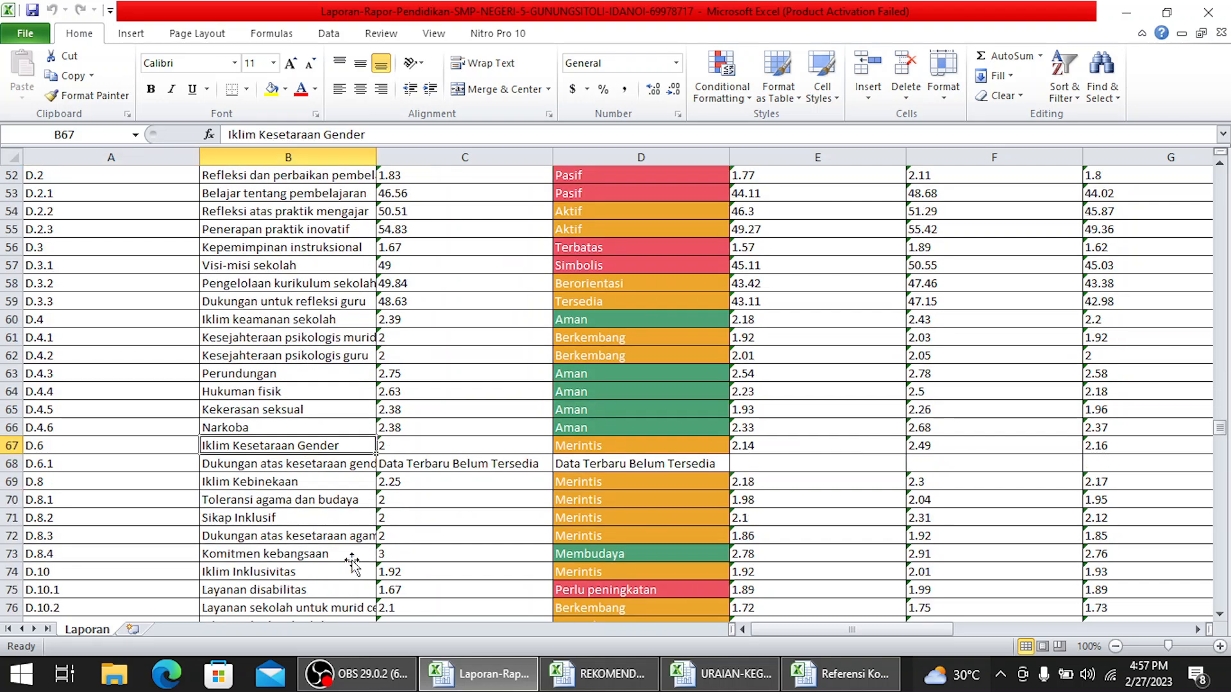
left_click(102, 574)
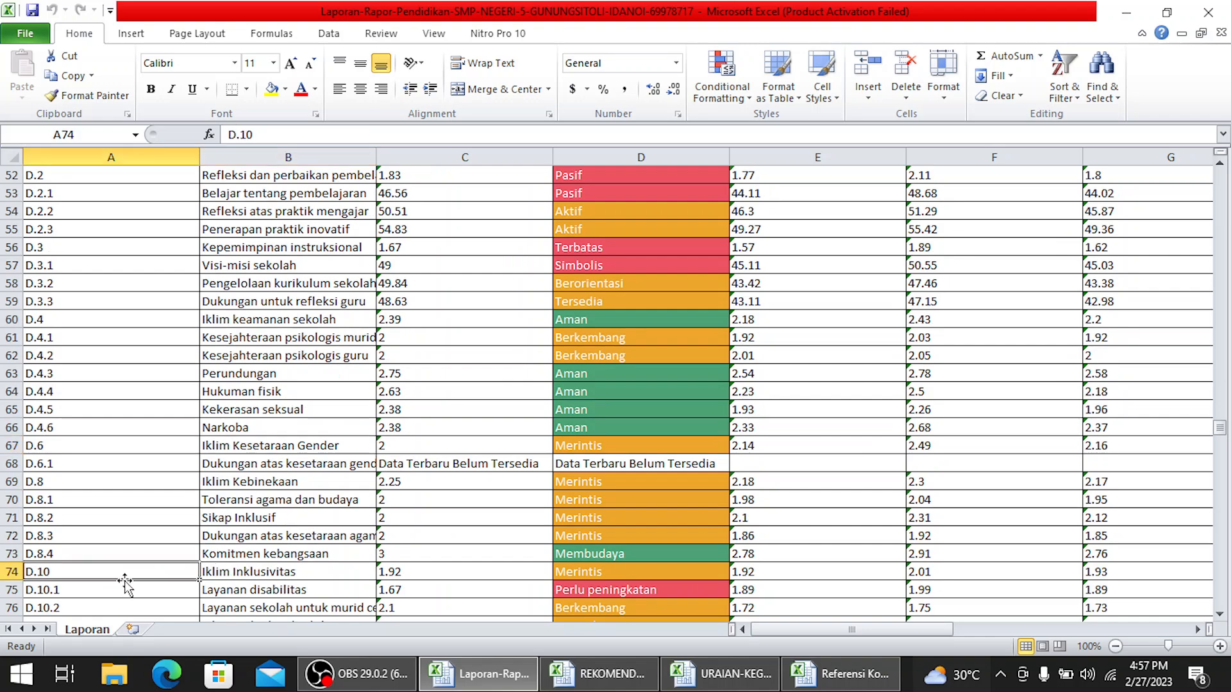
left_click(311, 574)
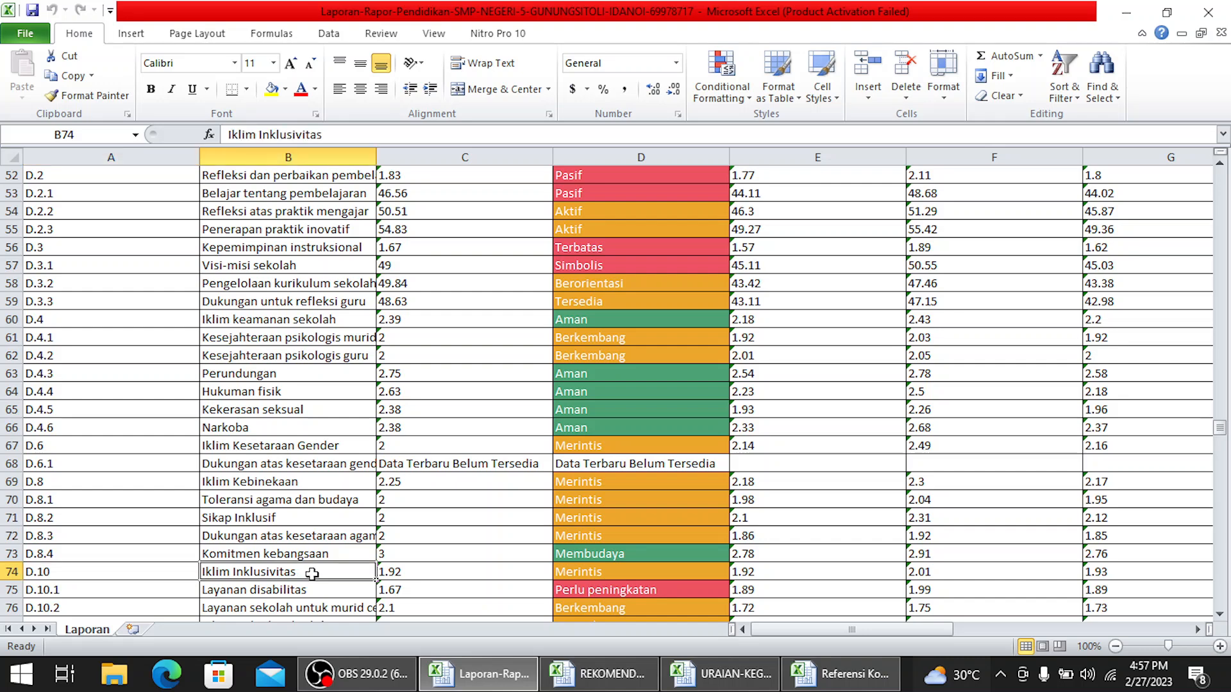
Examine indicators E.1 Partisipasi warga sekolah, E.2 Proporsi pemanfaatan sumber daya sekolah and E.3 Pemanfaatan TIK untuk pengelolaan anggaran through the end of the table
scroll(311, 568, "down", 3)
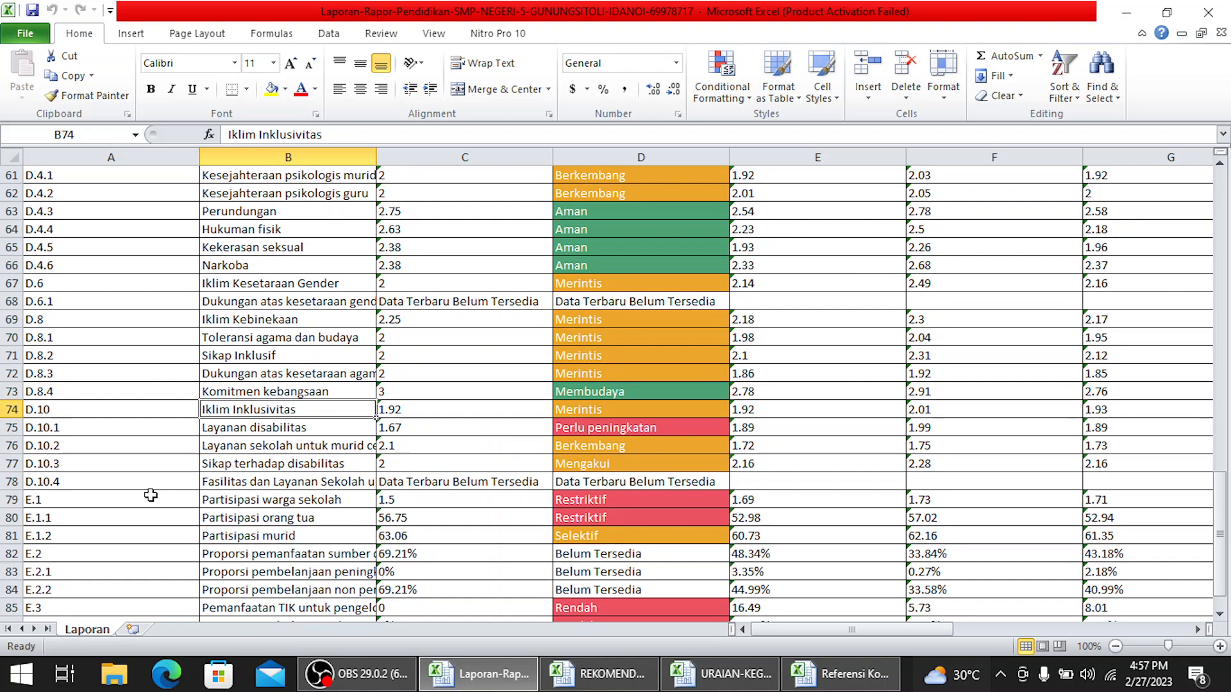
left_click(151, 496)
left_click(339, 502)
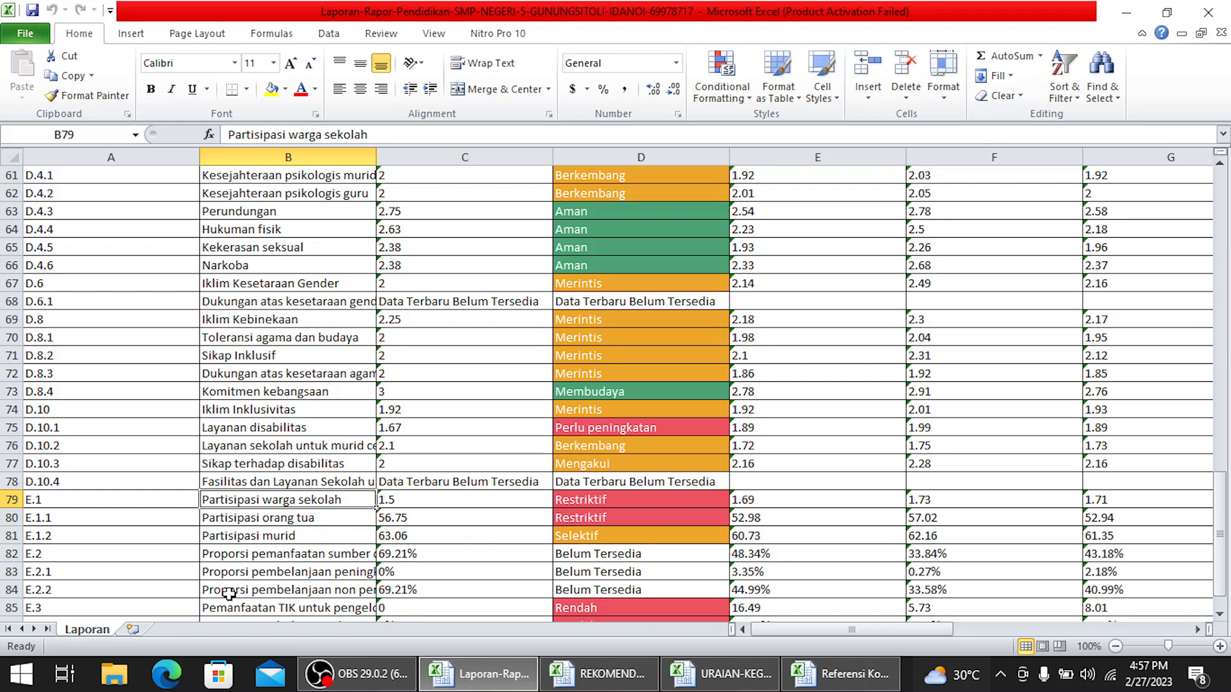
left_click(160, 559)
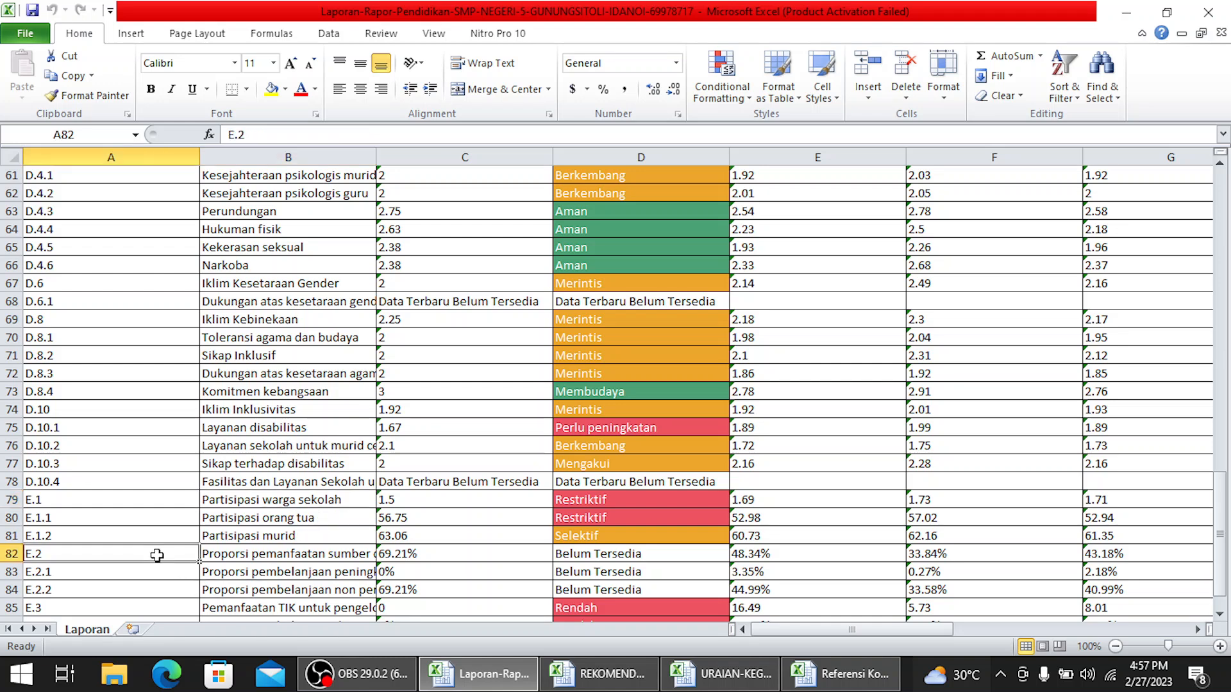
left_click(277, 555)
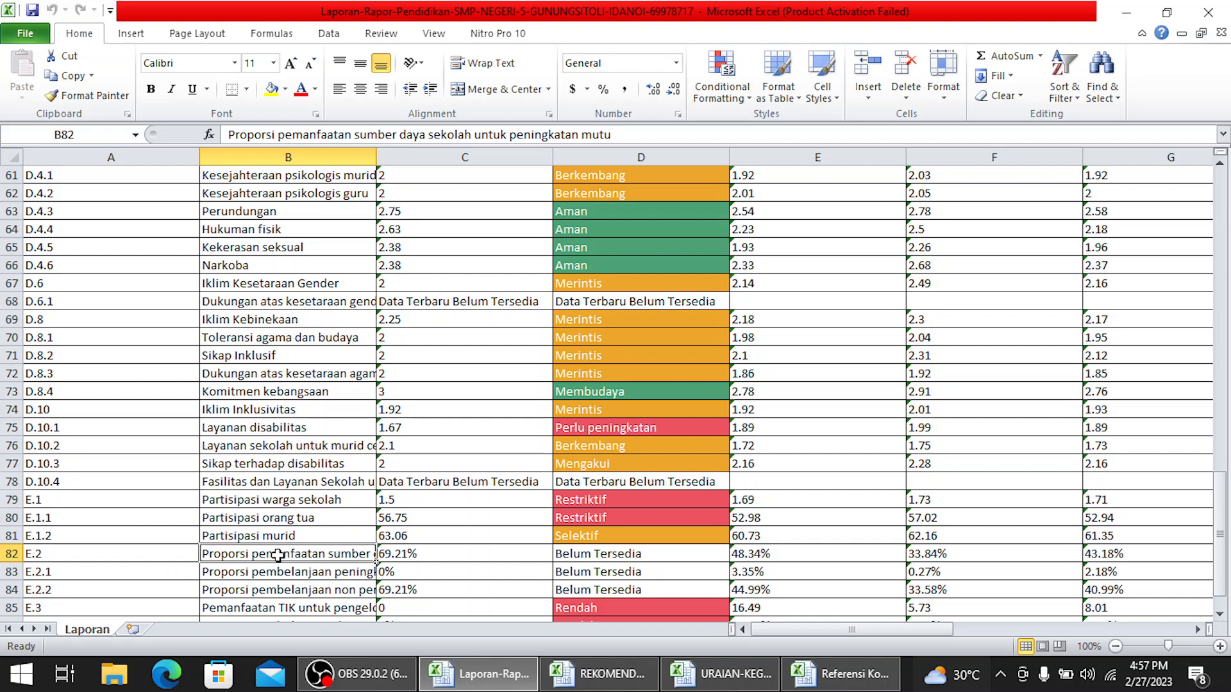
left_click(129, 615)
left_click(243, 608)
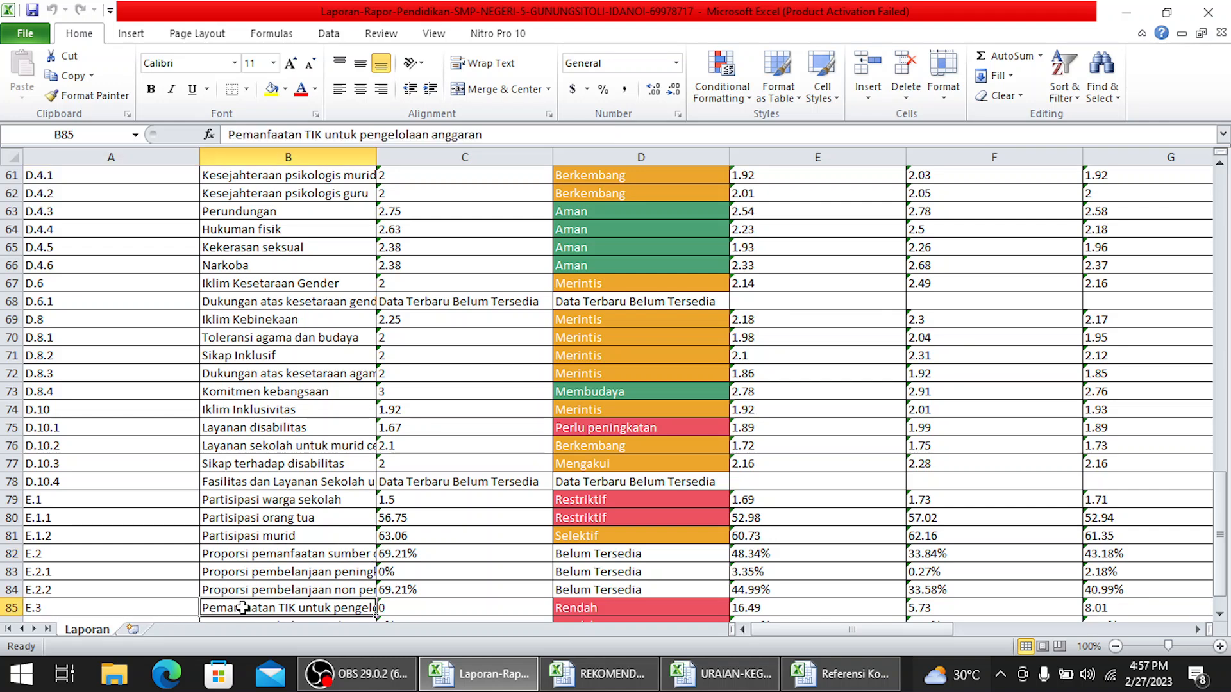
scroll(242, 608, "down", 1)
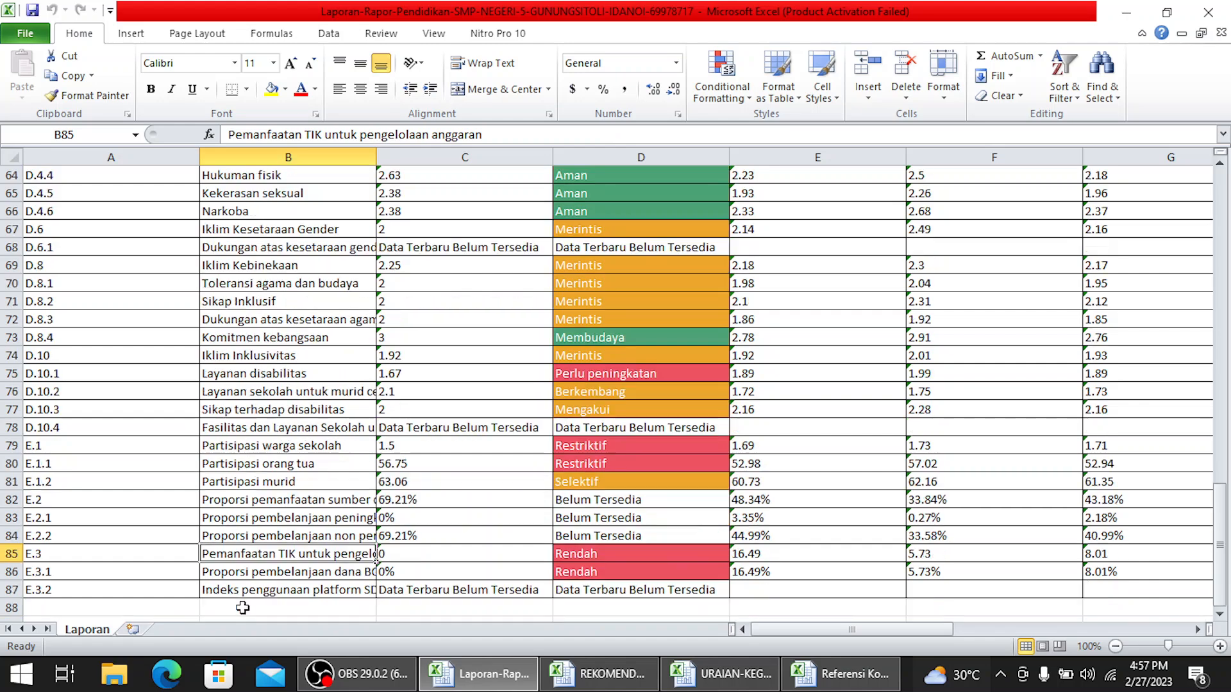
scroll(243, 608, "down", 2)
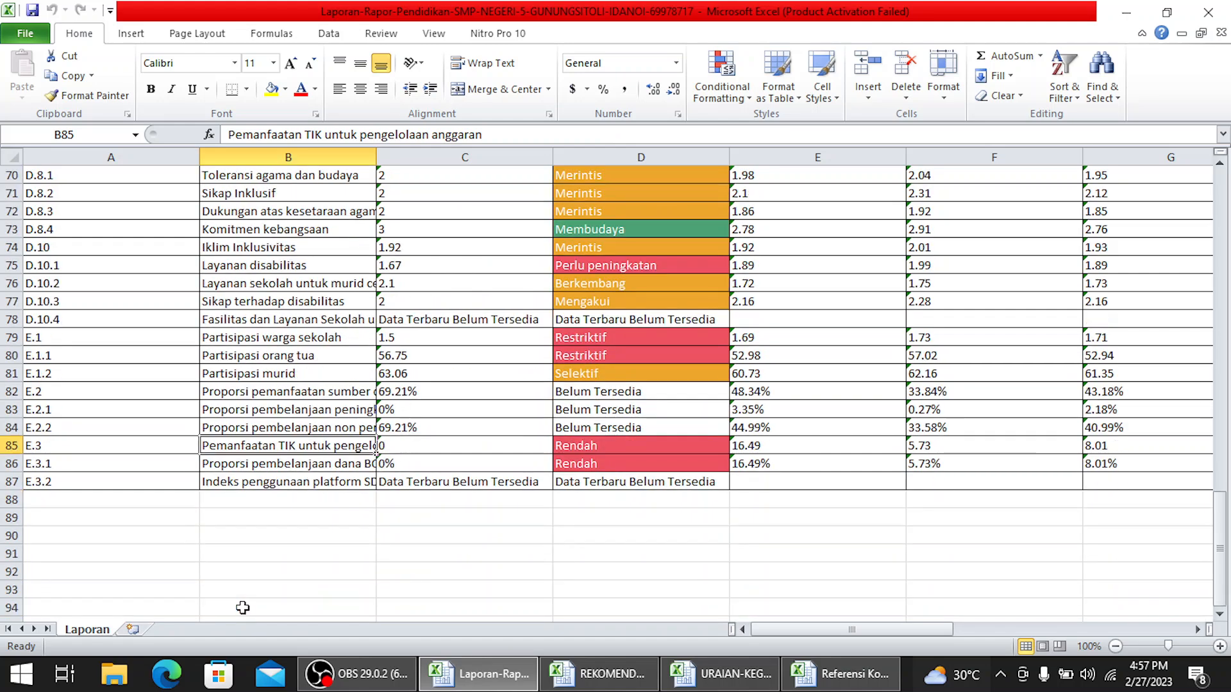
Return to the table's first rows and review the Capaian ratings from A.1 Kemampuan literasi down through the D indicators
scroll(243, 608, "up", 5)
scroll(243, 608, "up", 16)
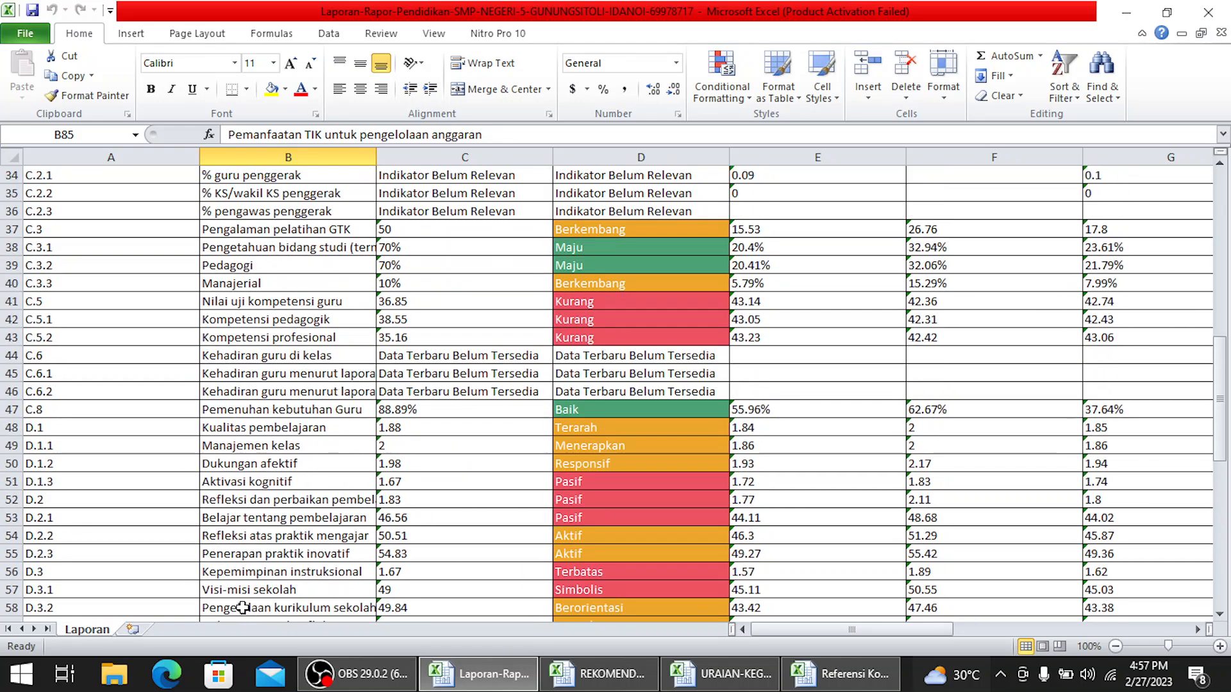
scroll(242, 608, "up", 2)
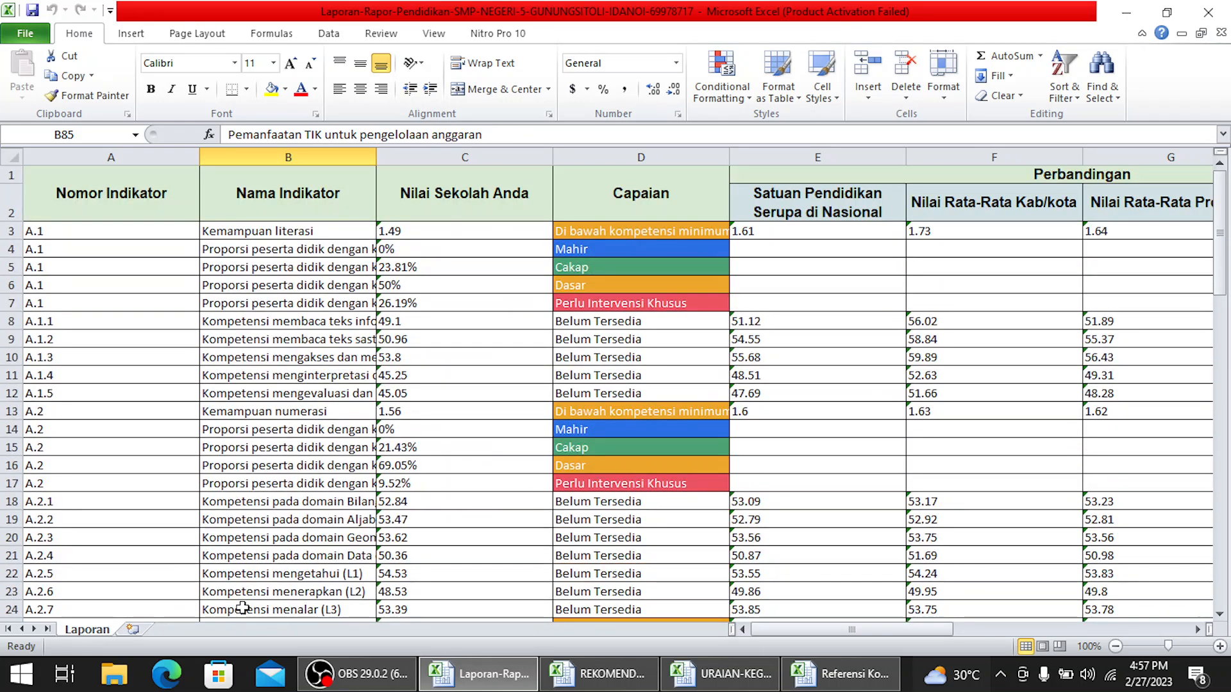
left_click(595, 234)
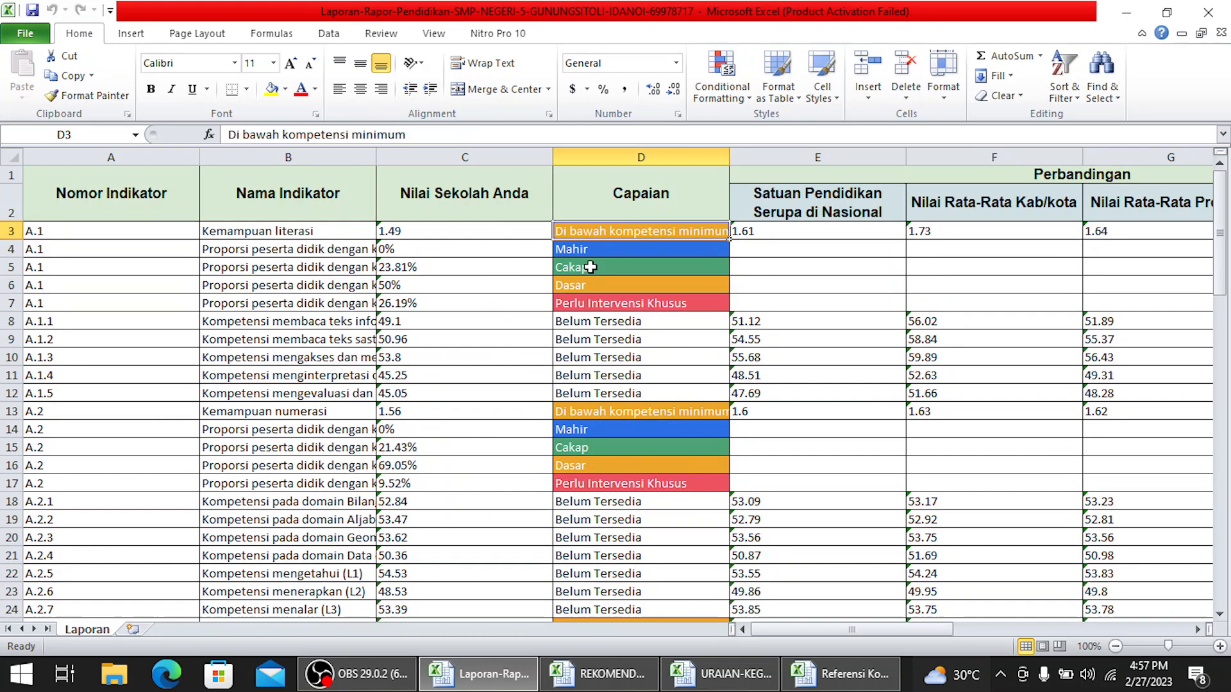
scroll(616, 496, "down", 3)
scroll(614, 502, "down", 10)
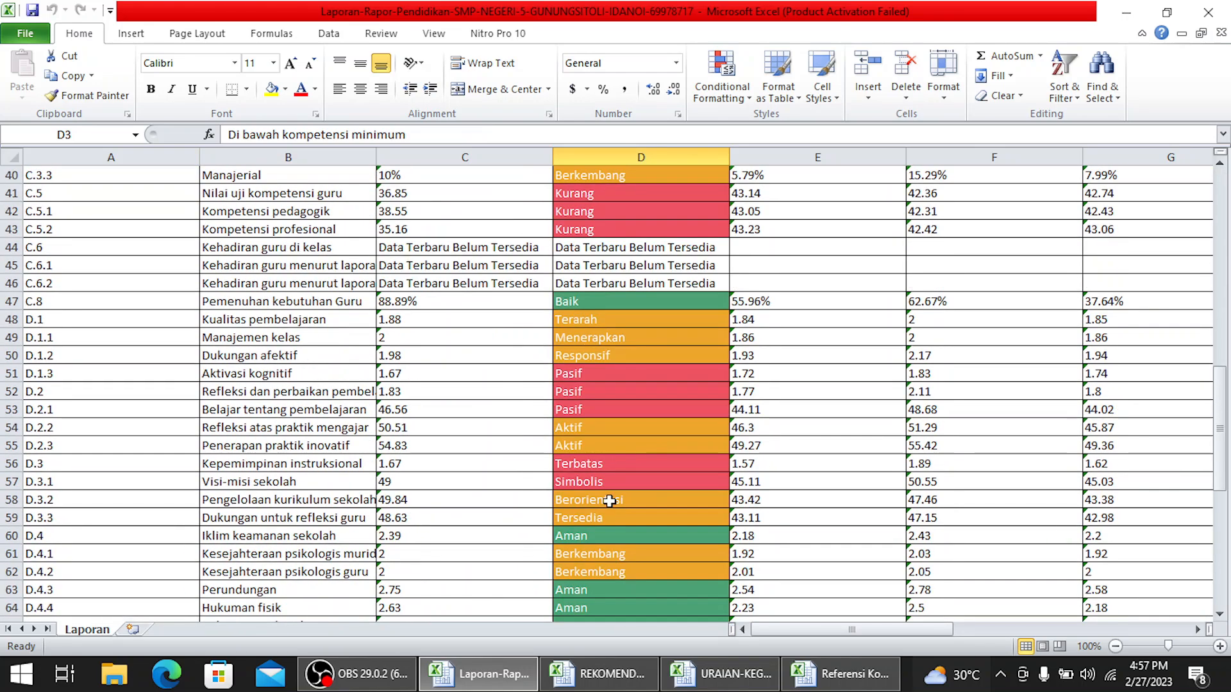
scroll(608, 501, "up", 13)
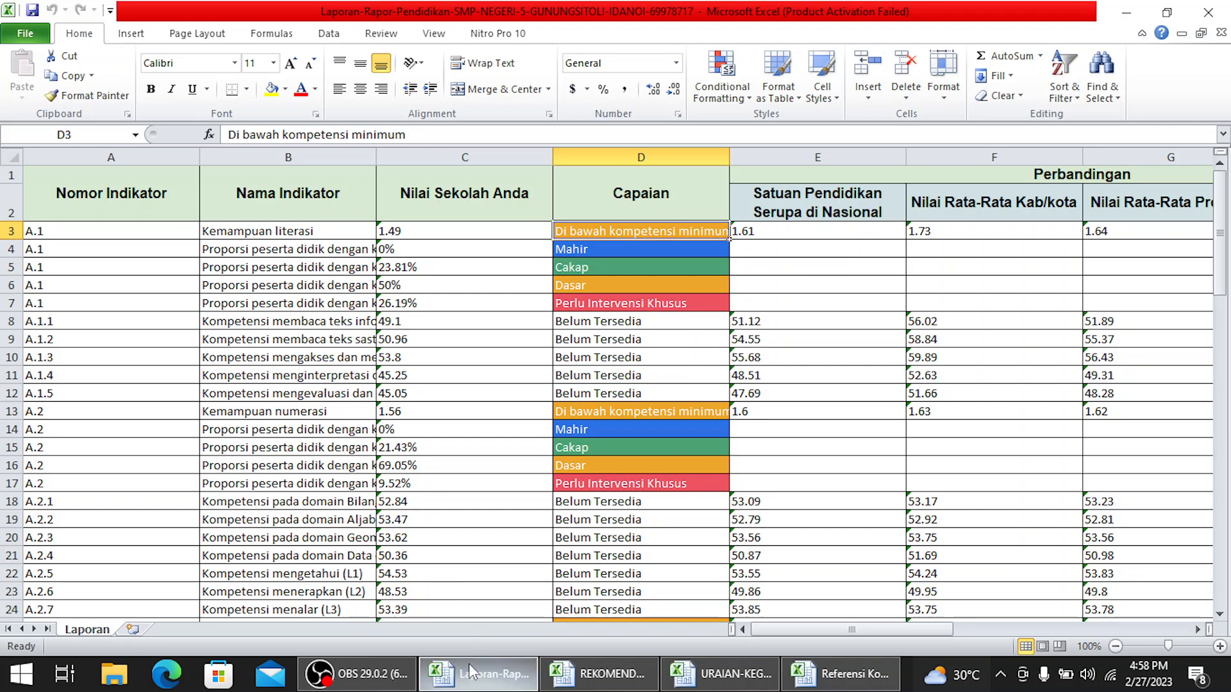
Switch to the REKOMENDASI-PBD workbook and read the PANDUAN MEMBACA sheet through section C, CONTOH CARA MEMBACA TABEL
mouse_move(562, 684)
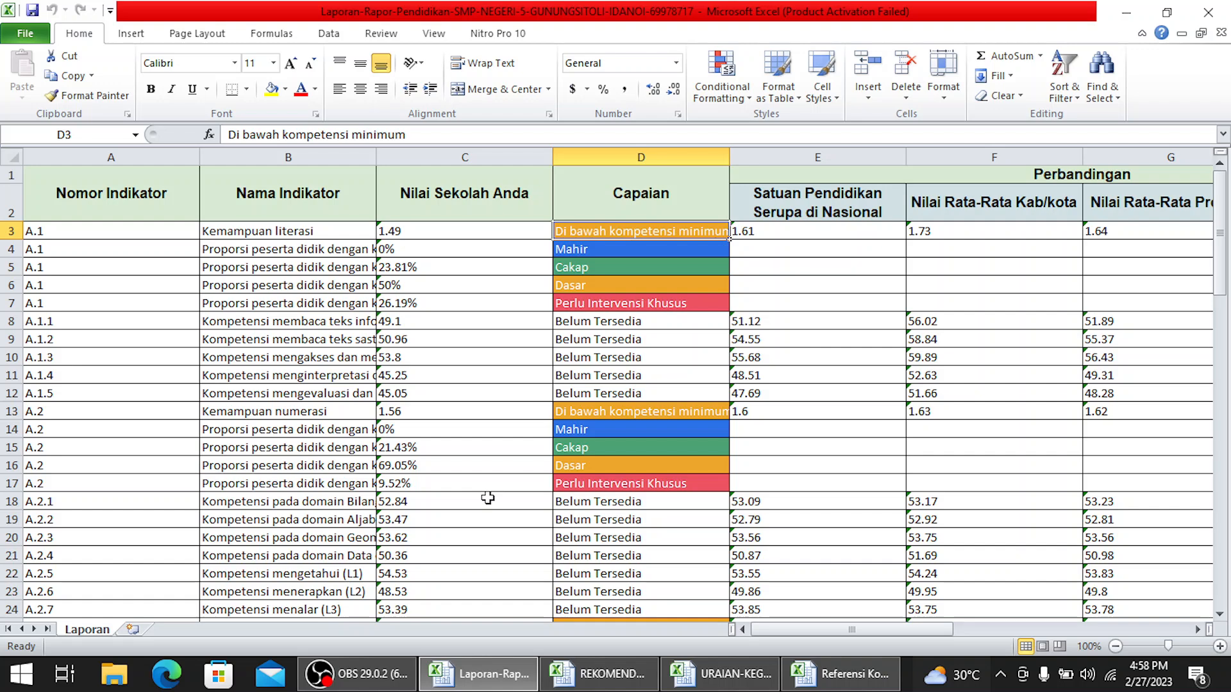
left_click(602, 684)
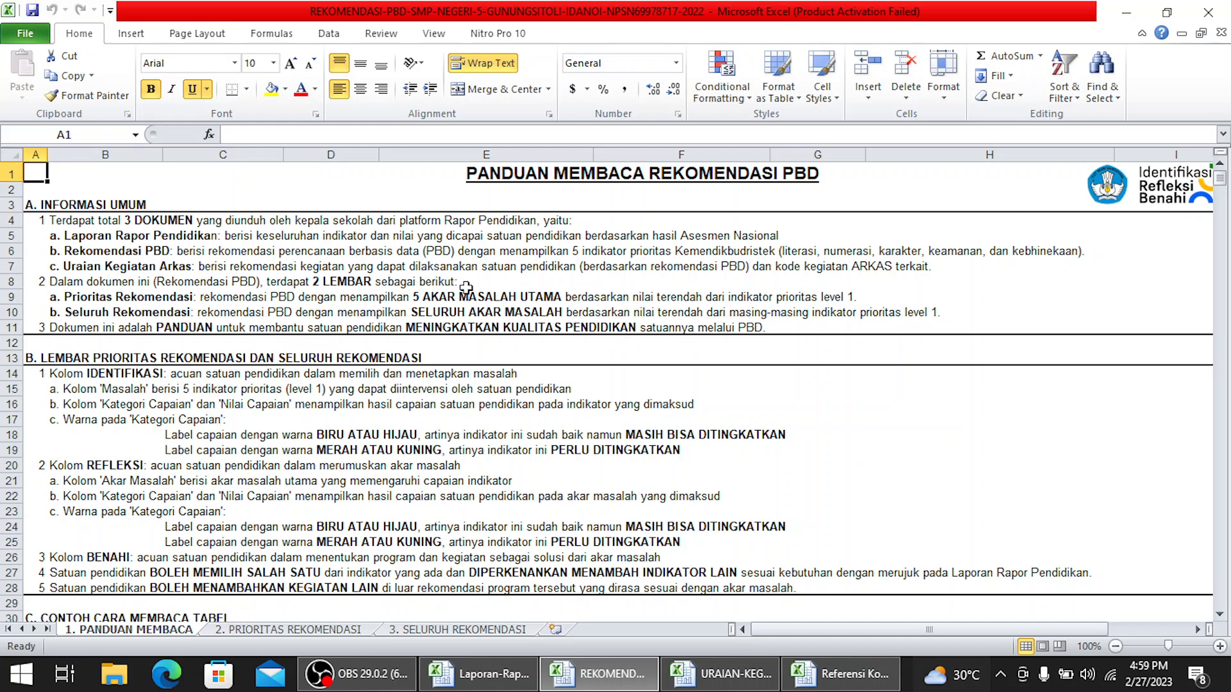
scroll(274, 462, "down", 1)
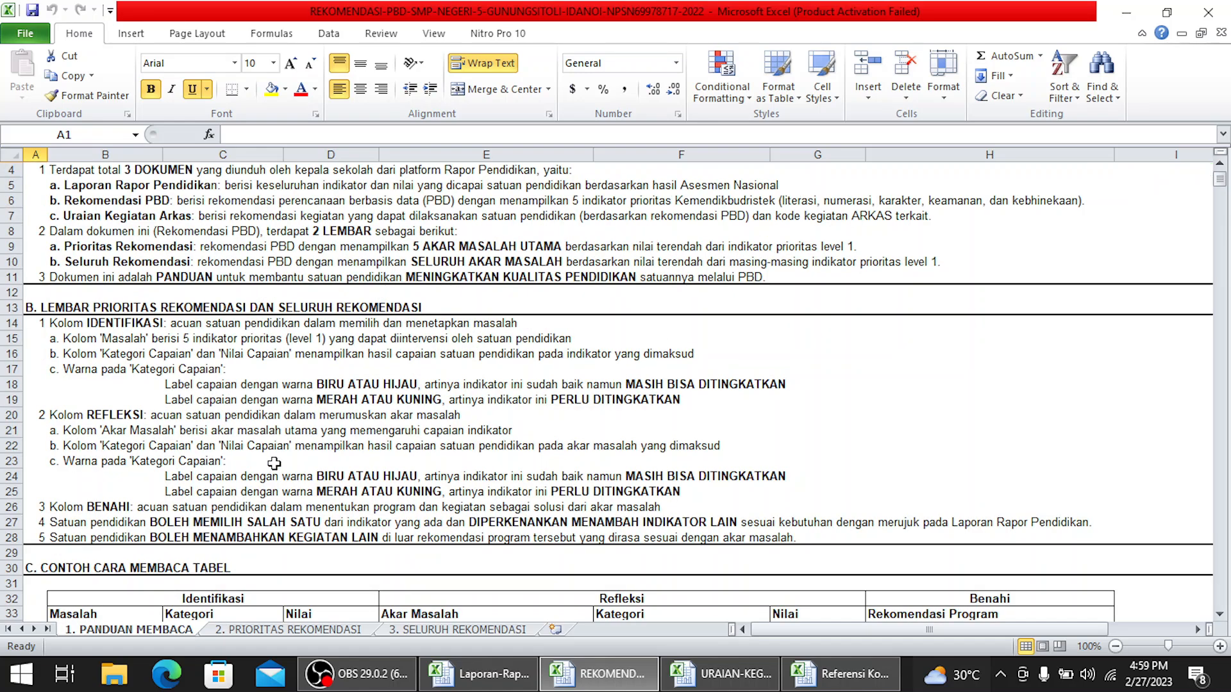
scroll(275, 463, "down", 6)
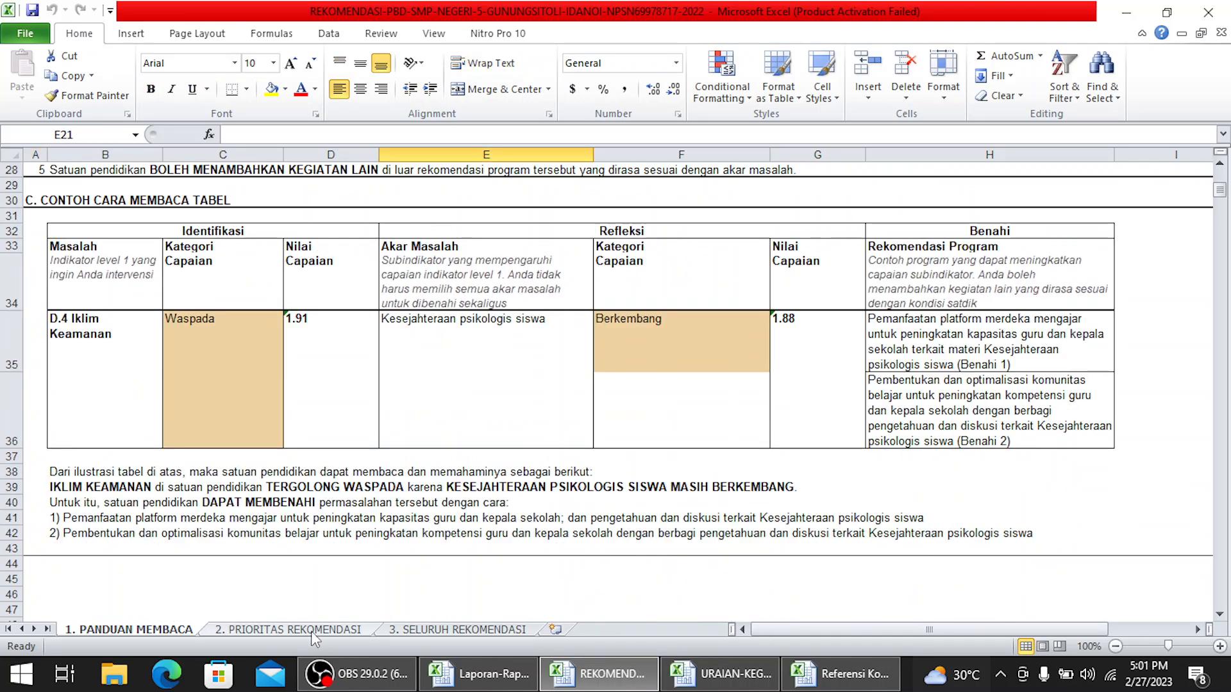
View the PRIORITAS REKOMENDASI sheet briefly and skim the SELURUH REKOMENDASI sheet from its first row through the last entry
left_click(311, 630)
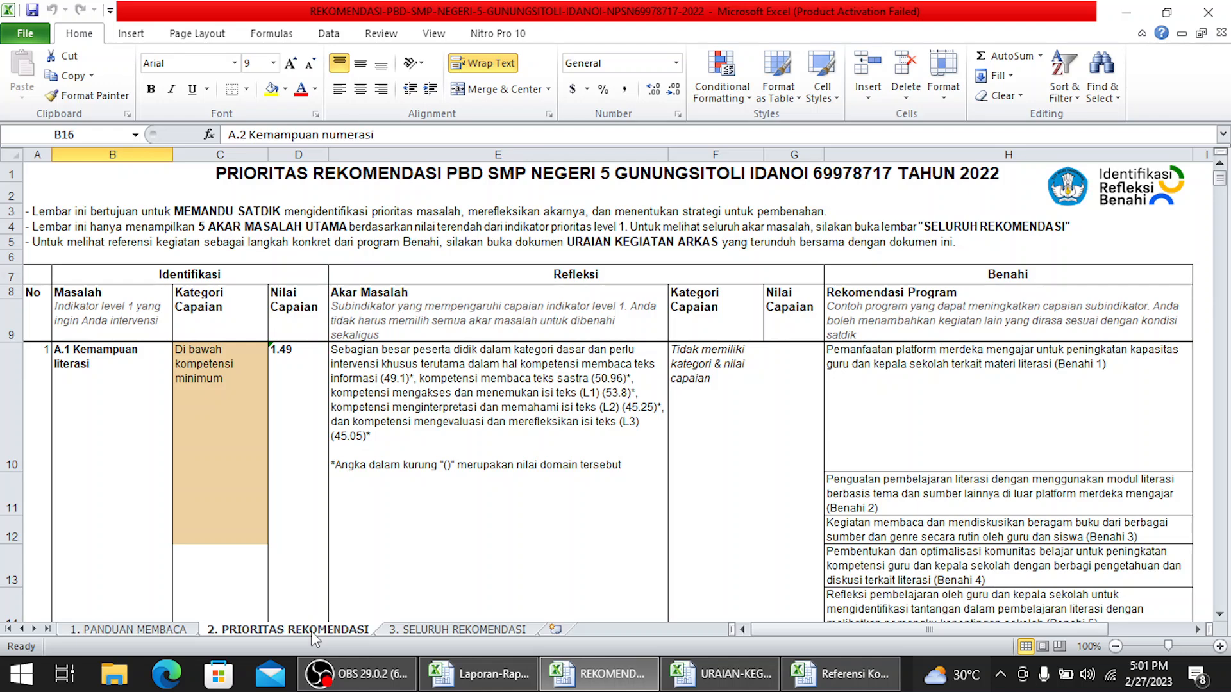
left_click(436, 631)
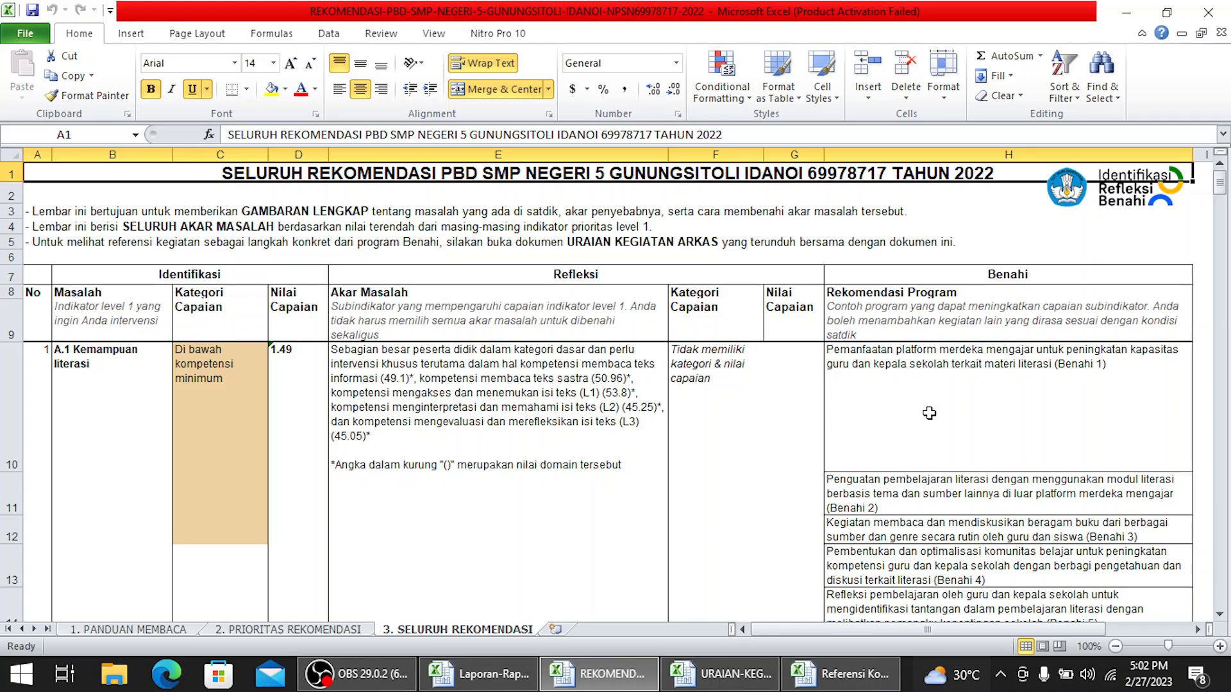
scroll(928, 413, "down", 20)
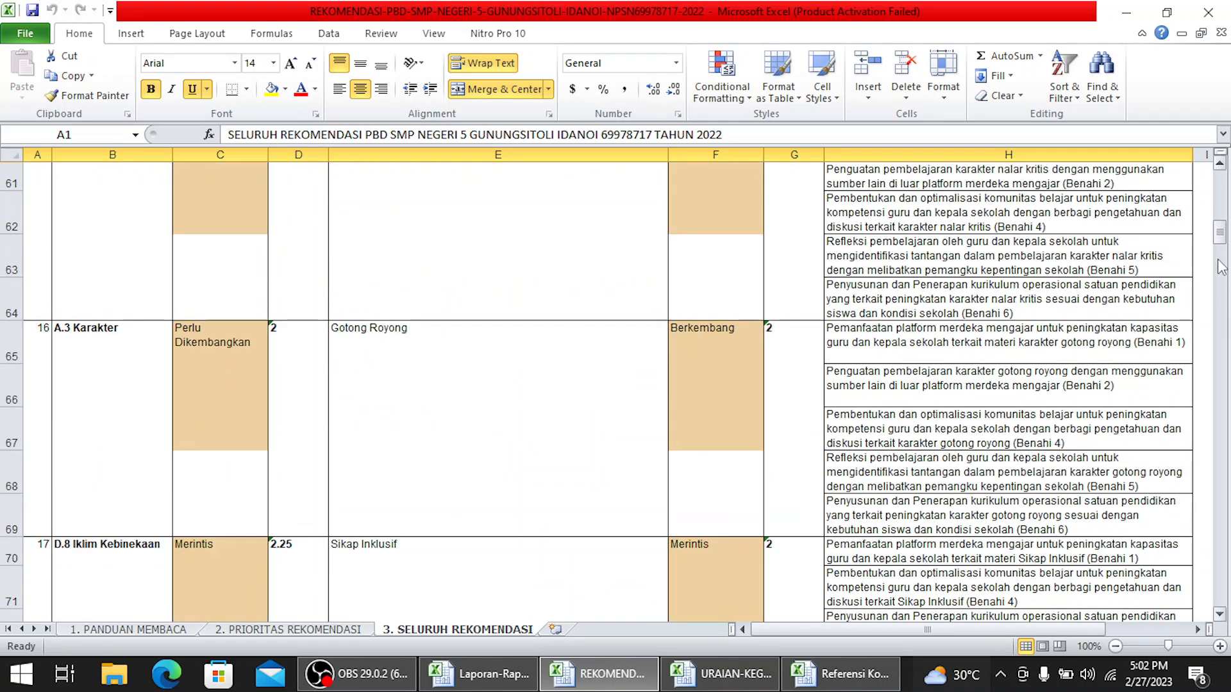
left_click_drag(1219, 236, 1222, 274)
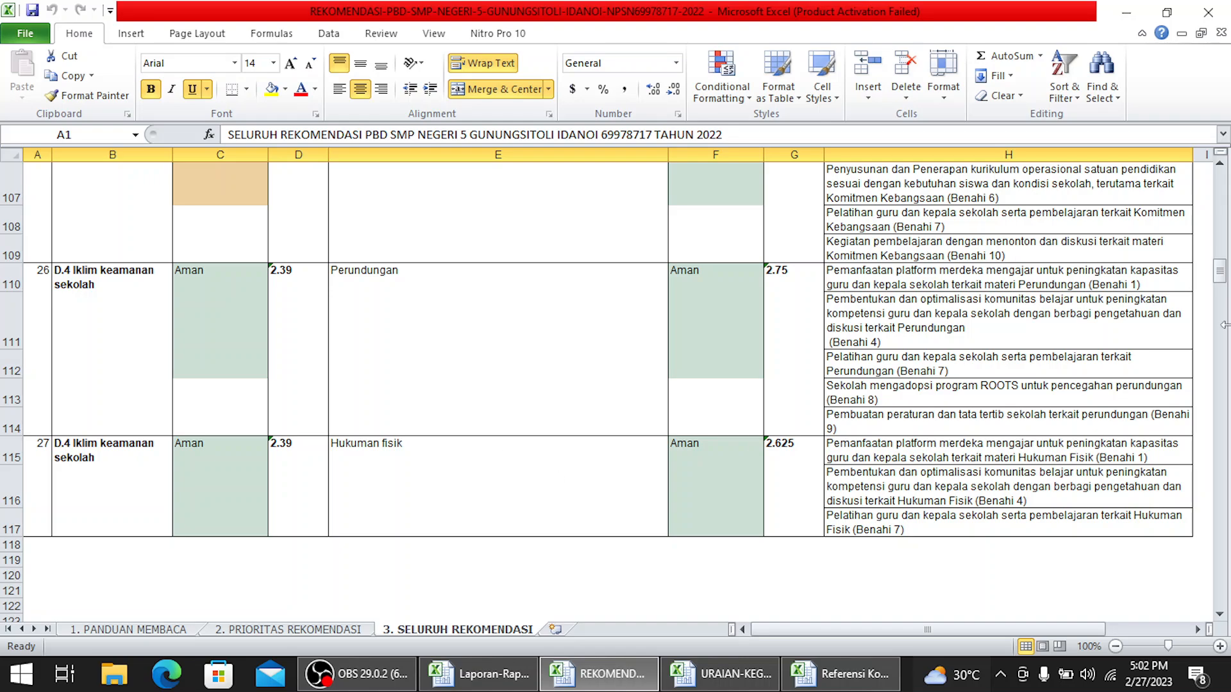
left_click_drag(1222, 273, 1218, 165)
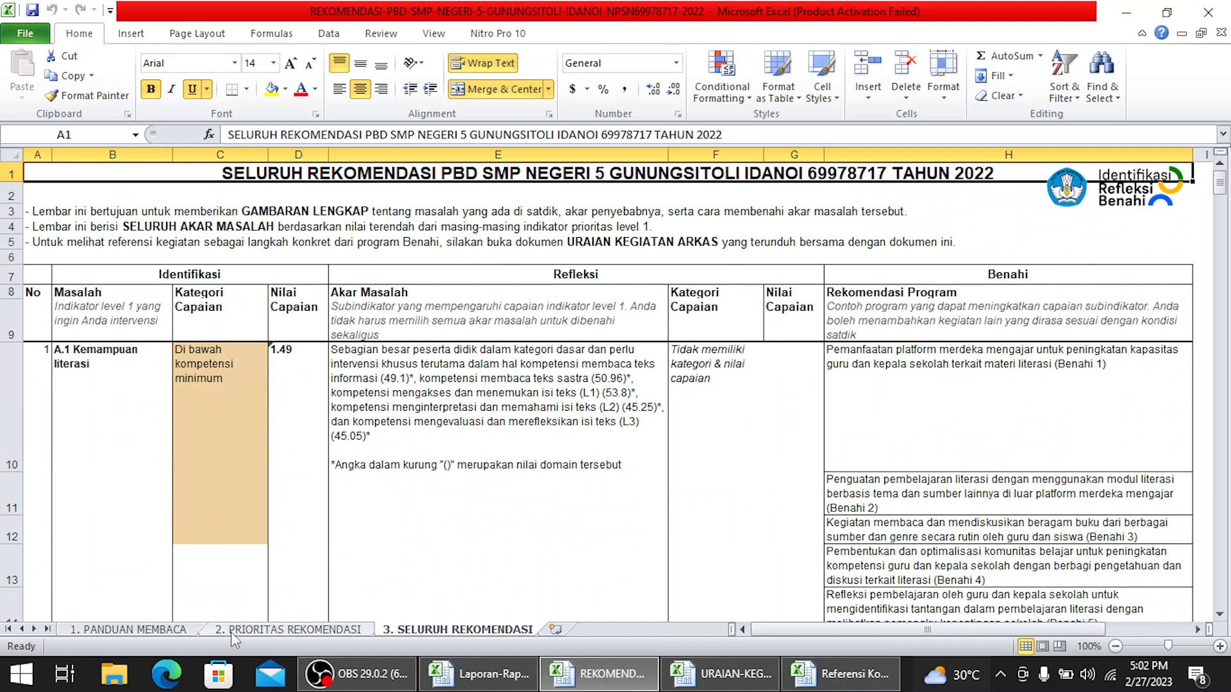
Return to the PRIORITAS REKOMENDASI sheet and examine the Masalah entries starting with A.1 Kemampuan literasi
left_click(259, 631)
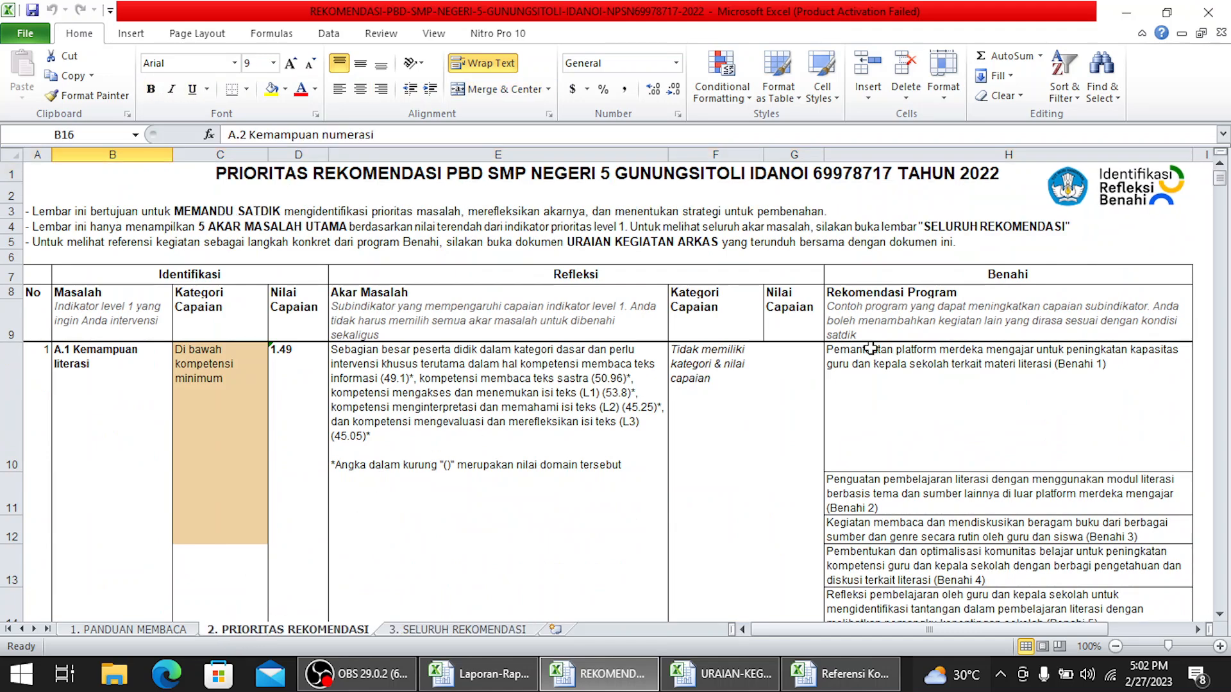
mouse_move(1219, 179)
left_mouse_down()
mouse_move(1220, 194)
mouse_move(1220, 182)
left_mouse_up()
left_click(98, 372)
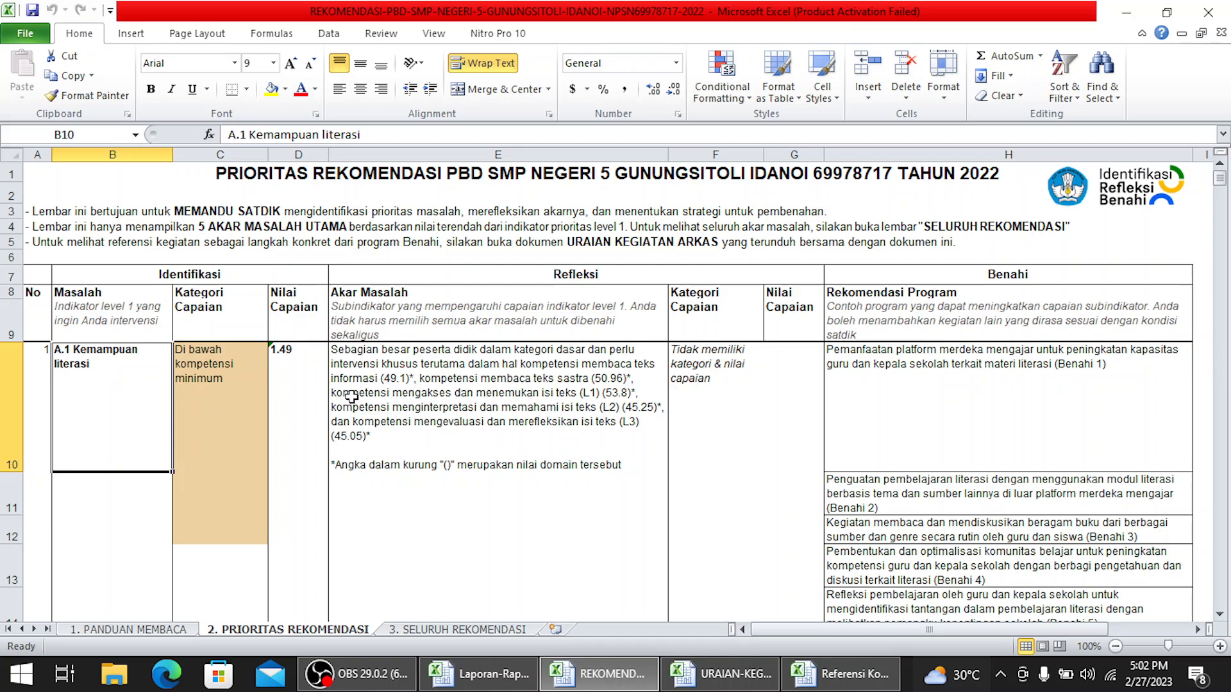
scroll(352, 396, "down", 5)
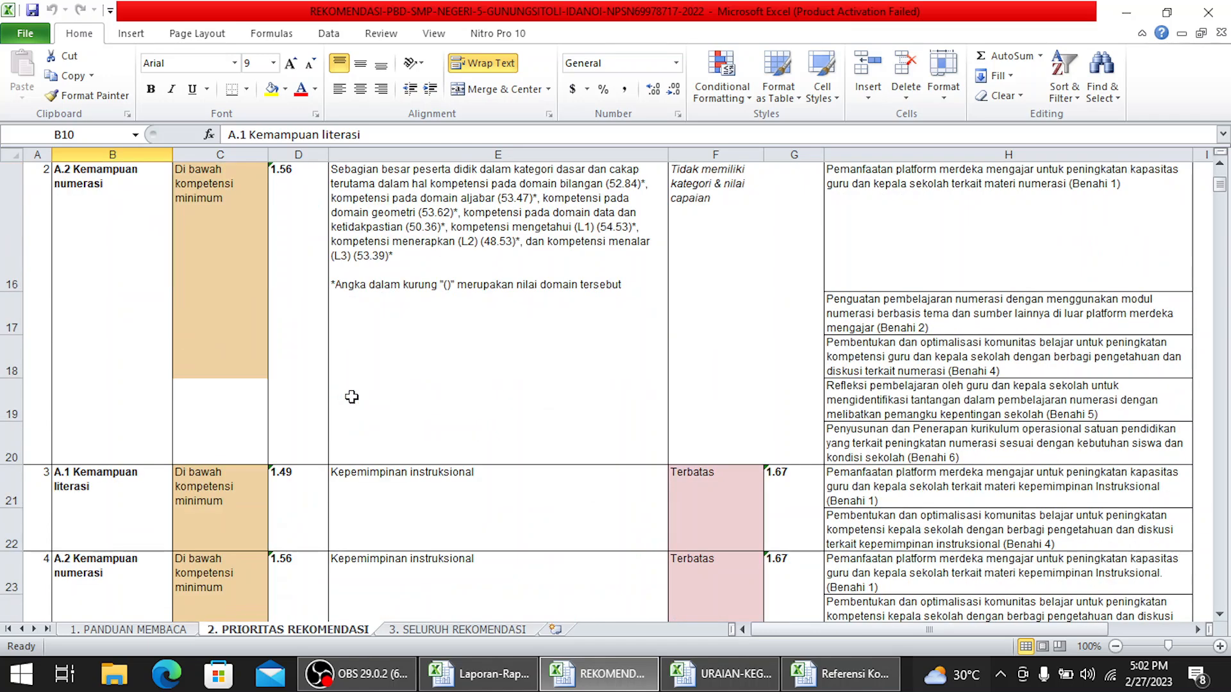
scroll(351, 396, "down", 2)
scroll(351, 396, "up", 7)
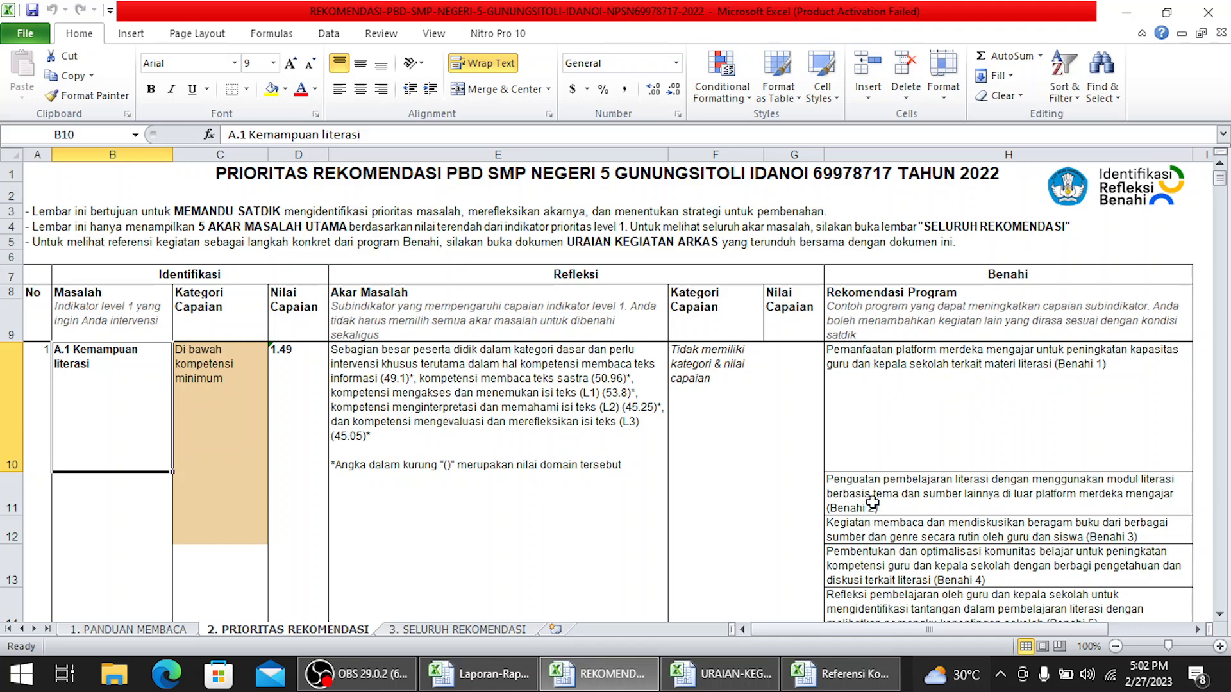
Examine the Rekomendasi Program entries for A.1 Kemampuan literasi, including Benahi 2 and Benahi 4
left_click(983, 493)
scroll(903, 538, "down", 2)
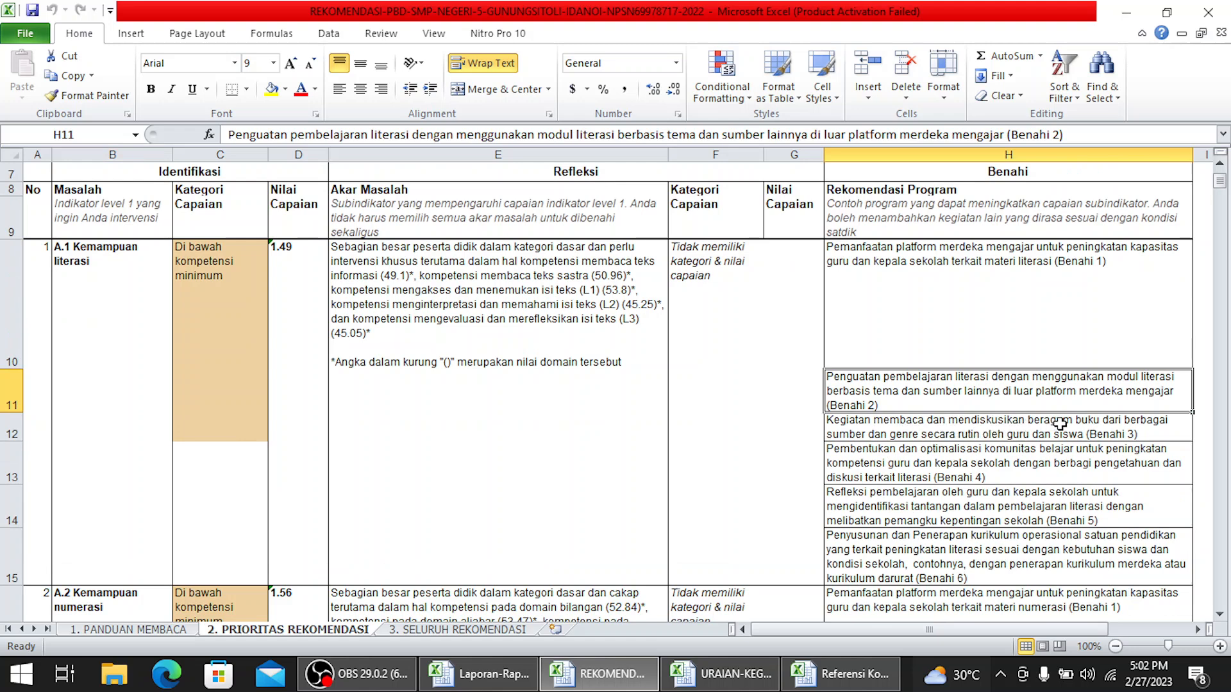
left_click(915, 452)
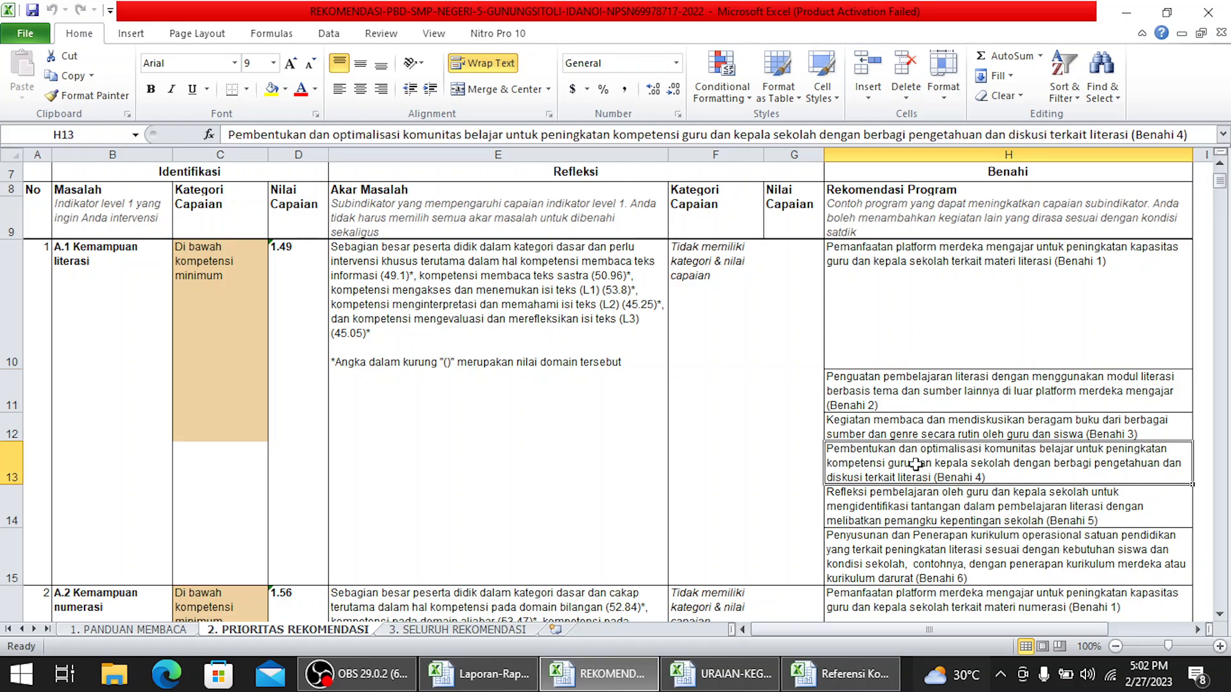
scroll(914, 449, "down", 5)
scroll(916, 492, "up", 3)
scroll(916, 492, "up", 4)
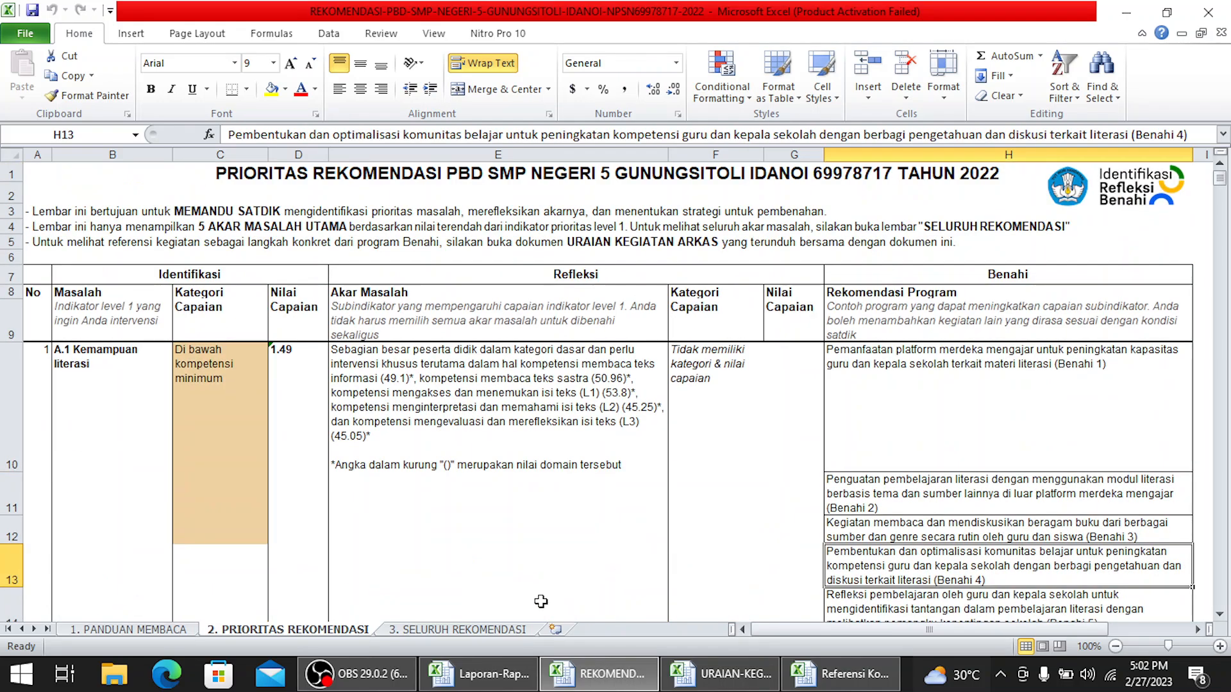
Read the Akar Masalah of A.1 Kemampuan literasi and review the remaining priority problems through number 5
left_click(598, 423)
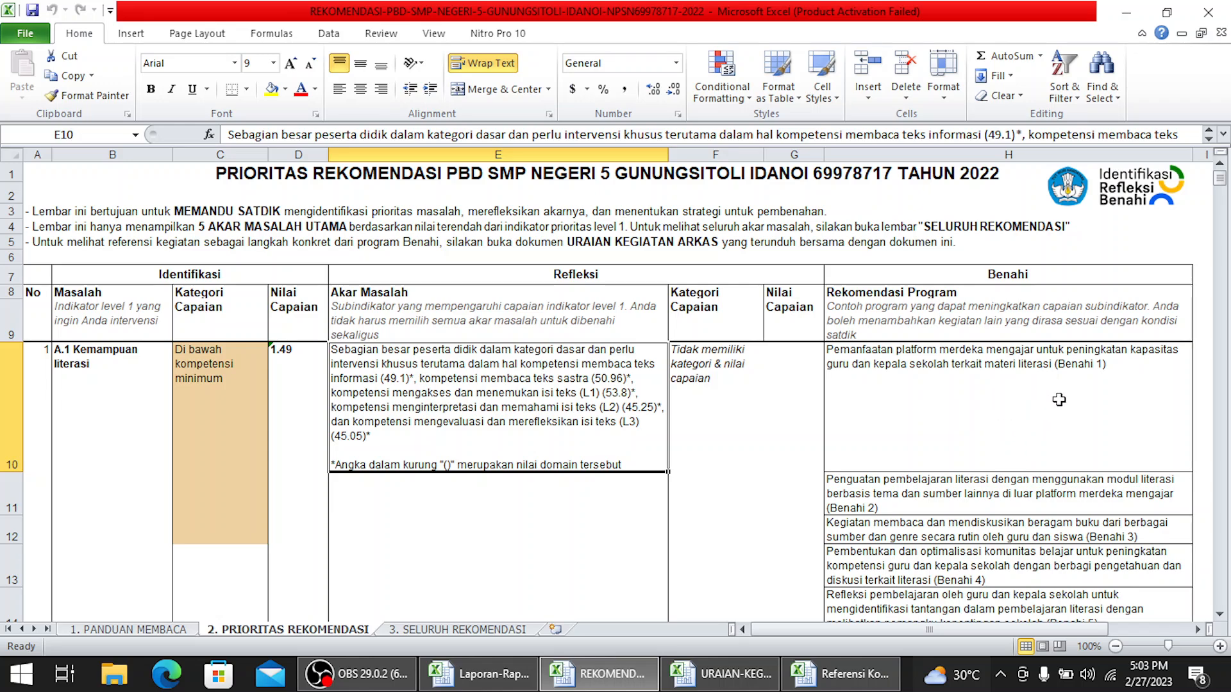
scroll(1032, 397, "down", 3)
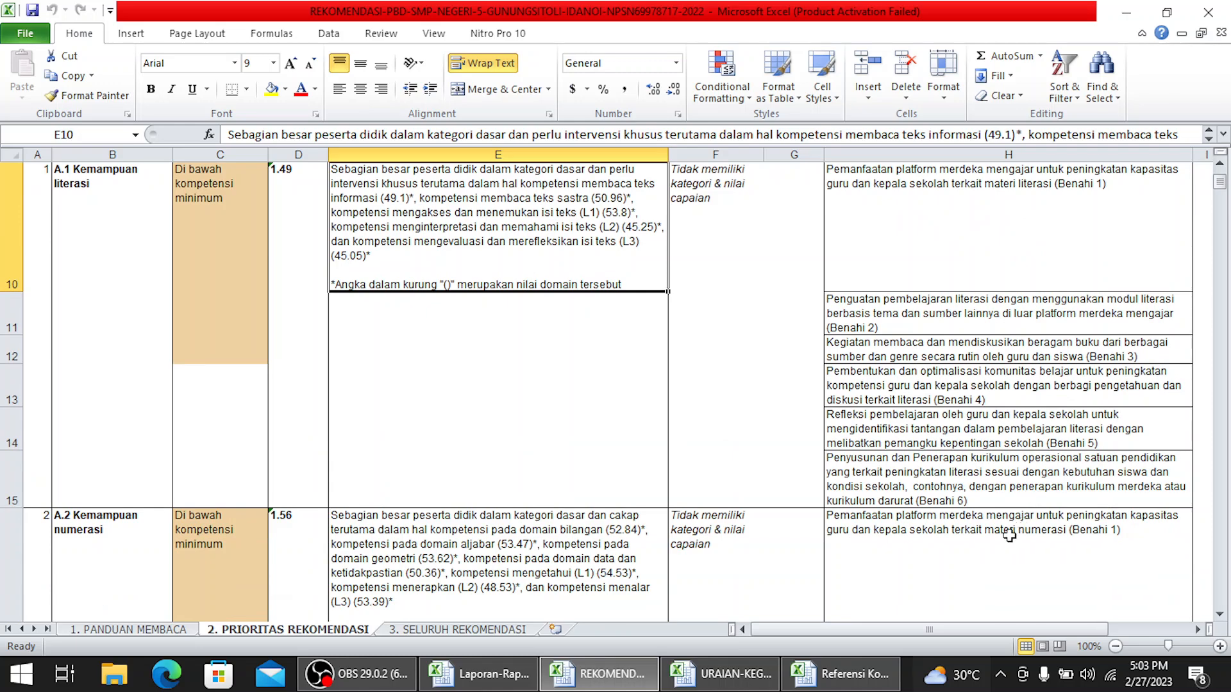
scroll(1012, 540, "down", 2)
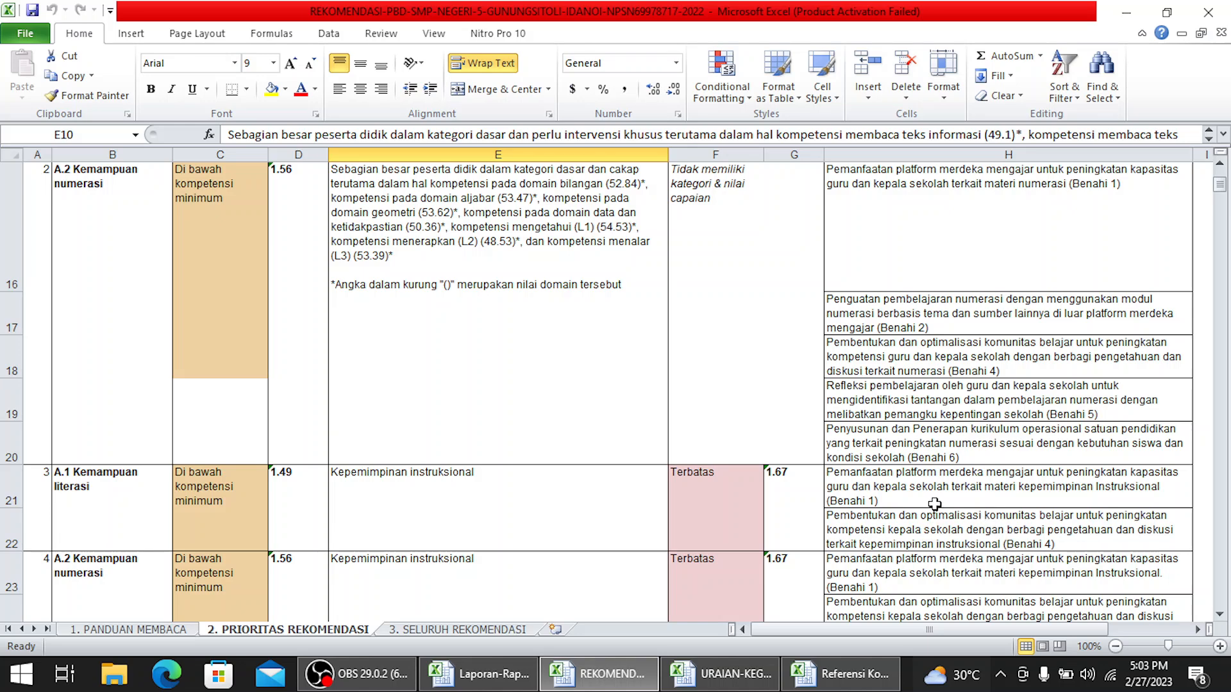
scroll(934, 504, "down", 1)
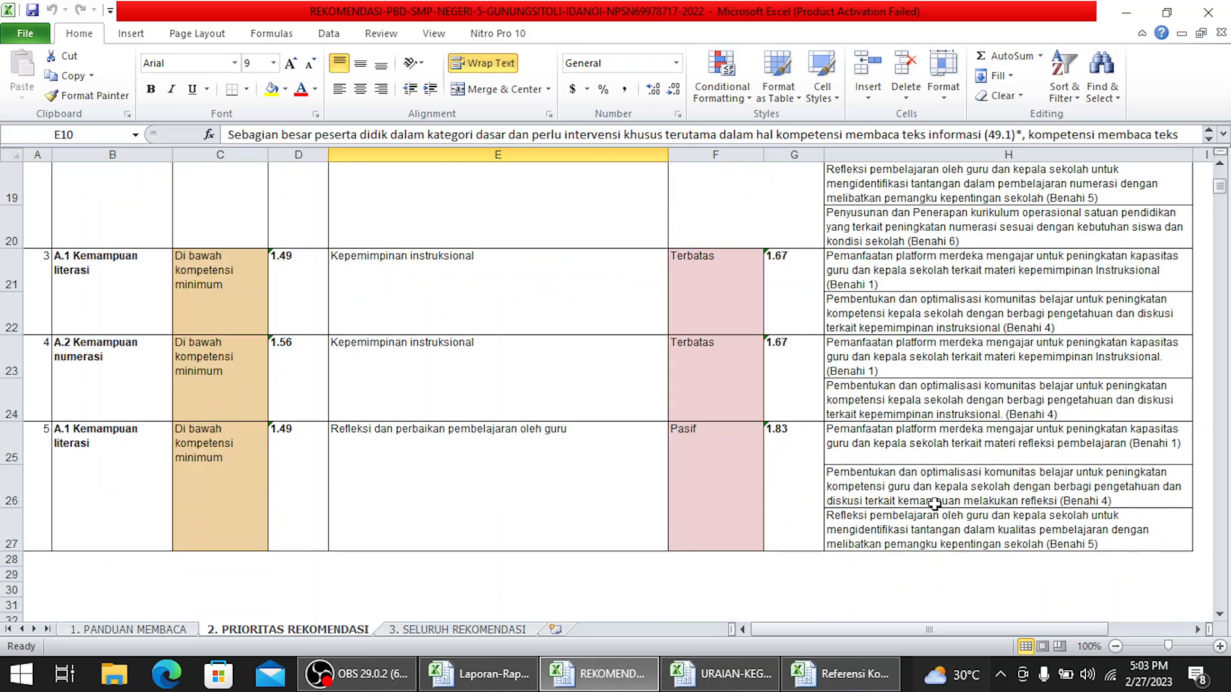
scroll(934, 504, "up", 6)
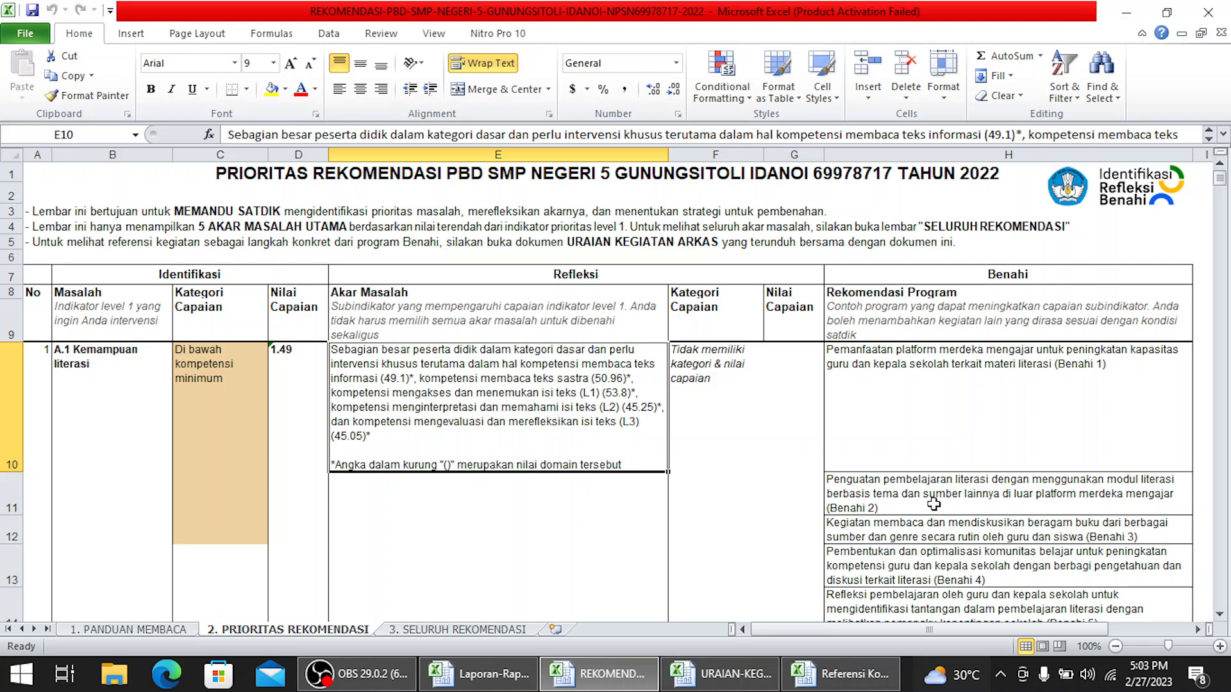
Compare the Benahi 2 programs for literasi and numerasi, and check the Refleksi Kategori Capaian cell for A.1
left_click(883, 499)
scroll(1013, 516, "down", 4)
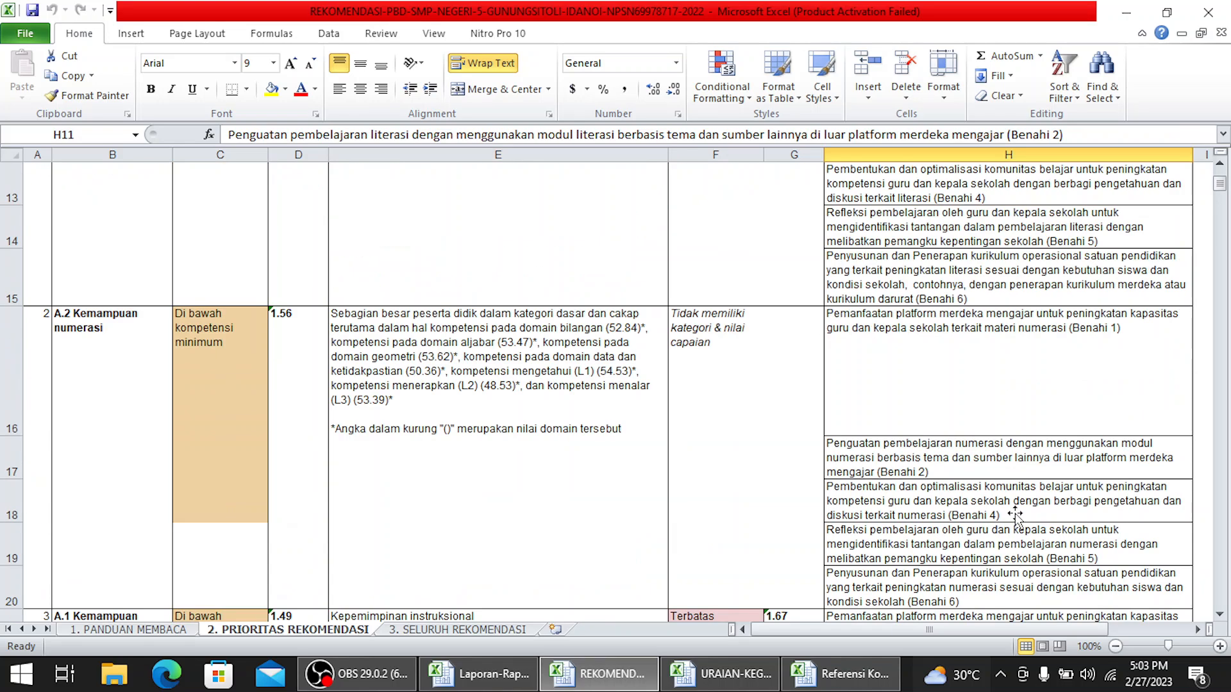
left_click(945, 458)
scroll(946, 457, "down", 3)
scroll(955, 464, "up", 5)
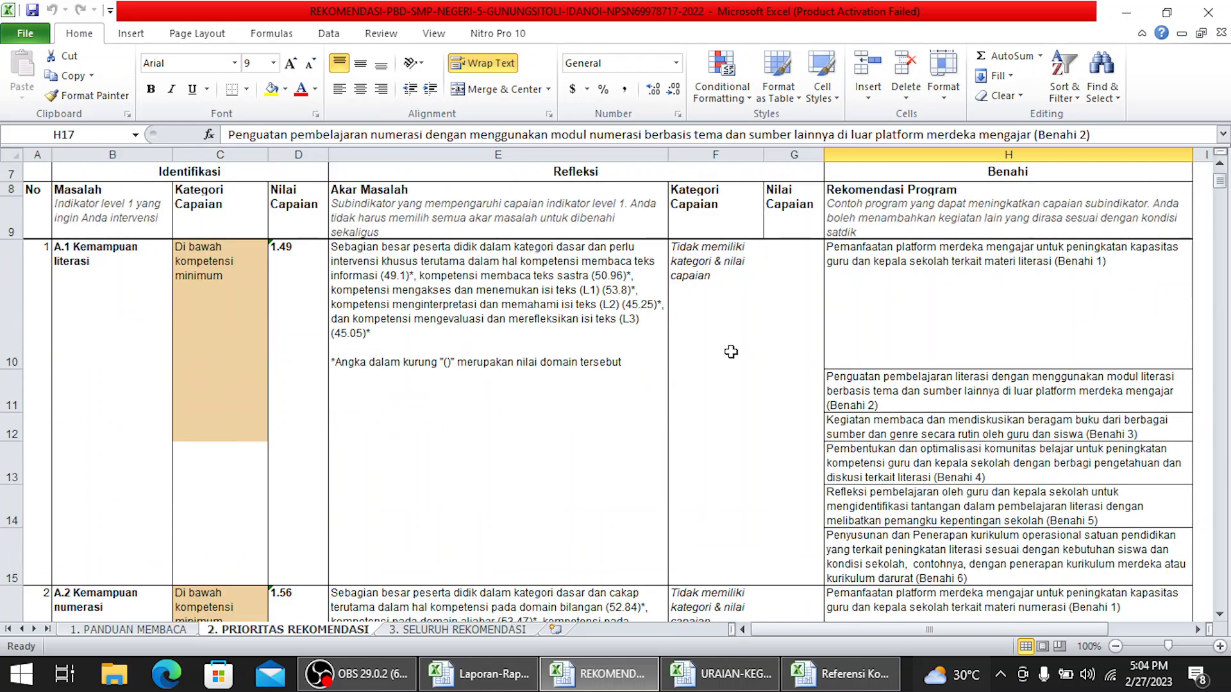
scroll(731, 351, "up", 2)
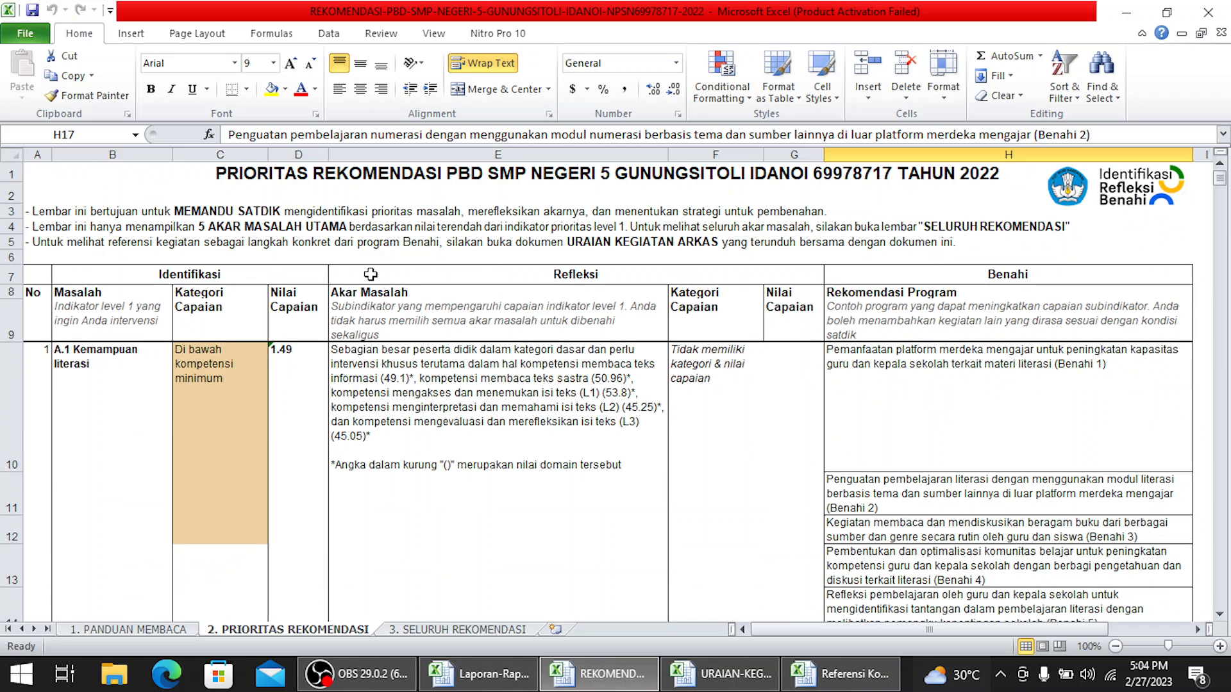
left_click(989, 377)
left_click(723, 395)
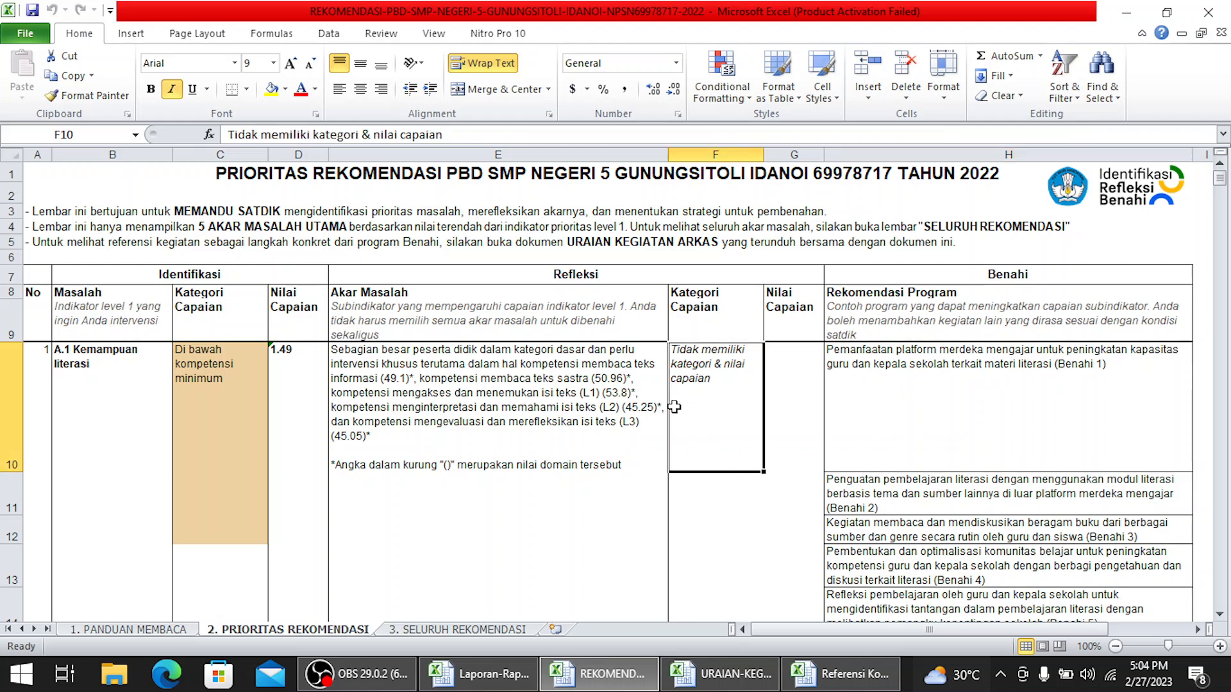
Switch to the URAIAN-KEGIATAN-ARKAS workbook and examine the Nama Kegiatan and Penjelasan Kegiatan entries for Benahi 1
left_click(746, 688)
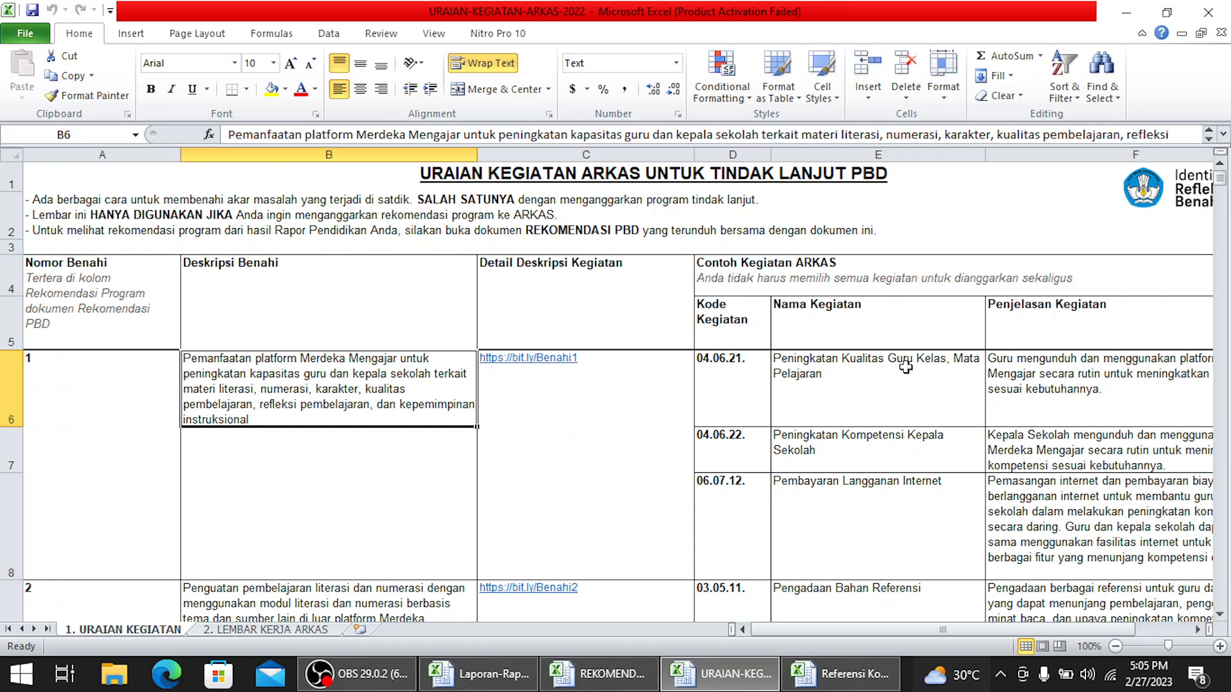
left_click(924, 388)
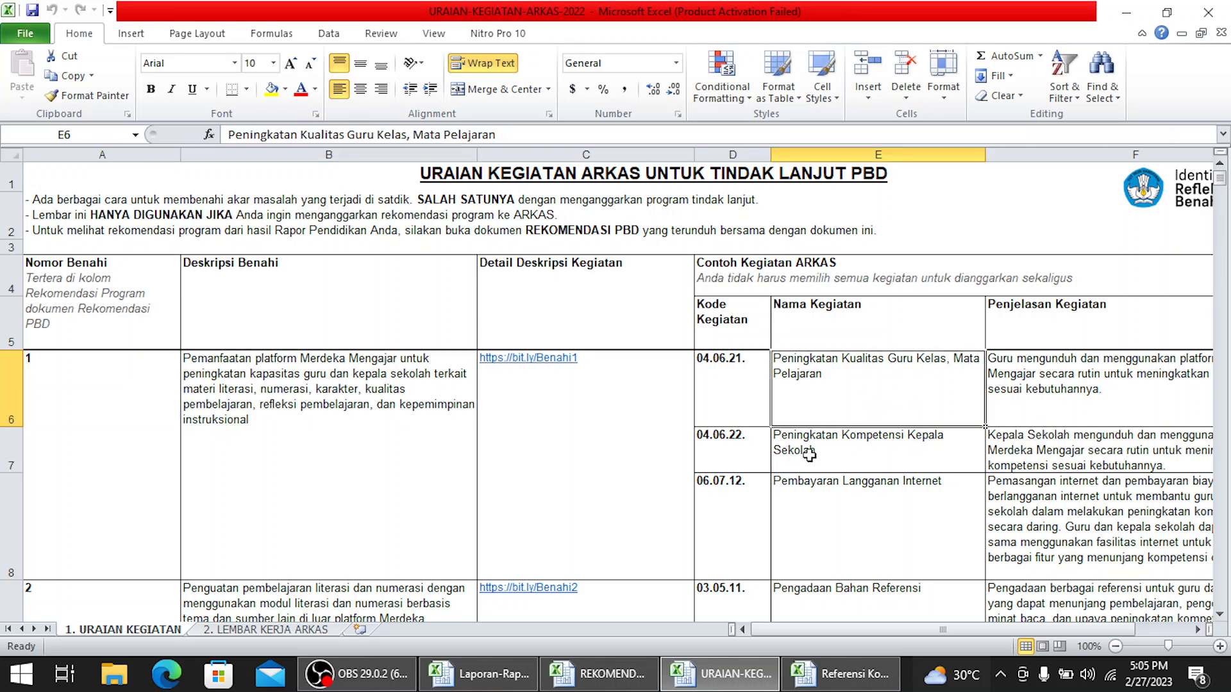
left_click(887, 452)
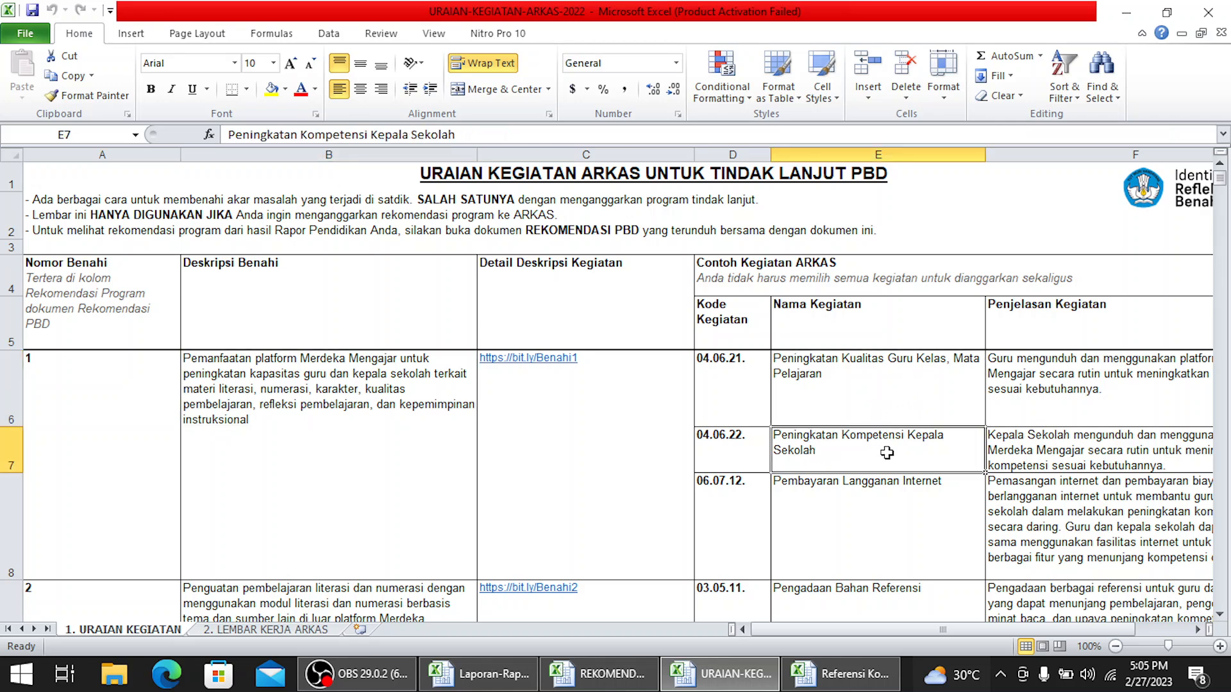
left_click(816, 498)
left_click_drag(817, 629, 900, 614)
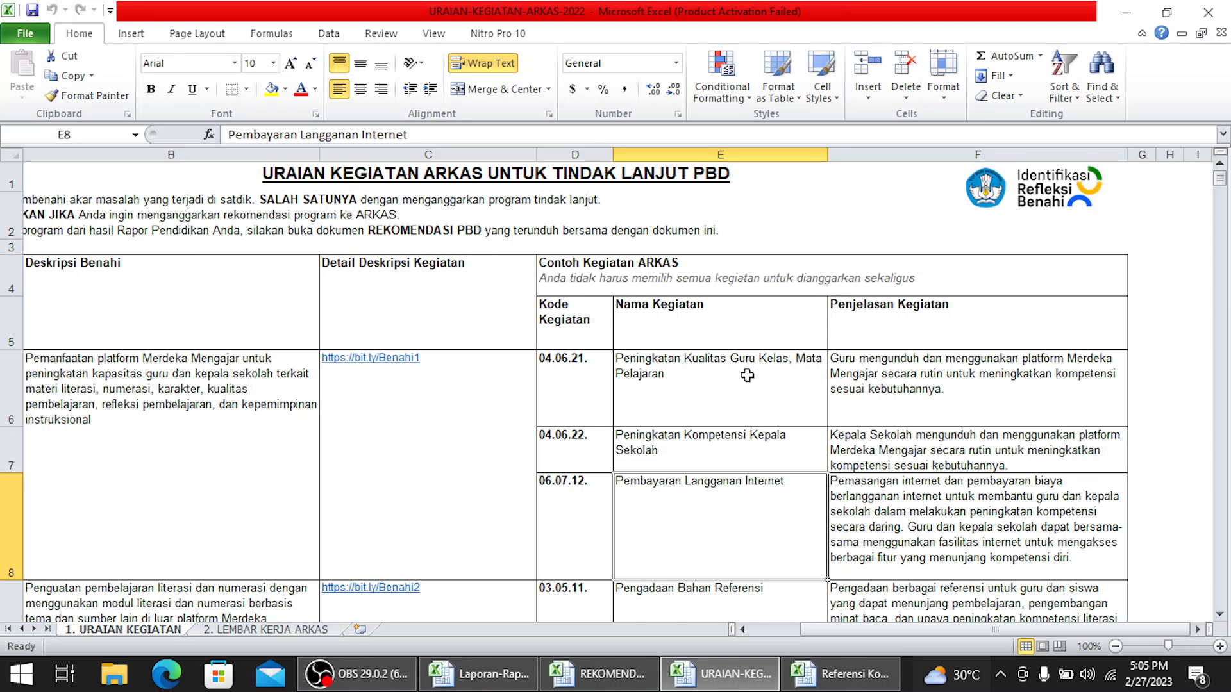
left_click(874, 377)
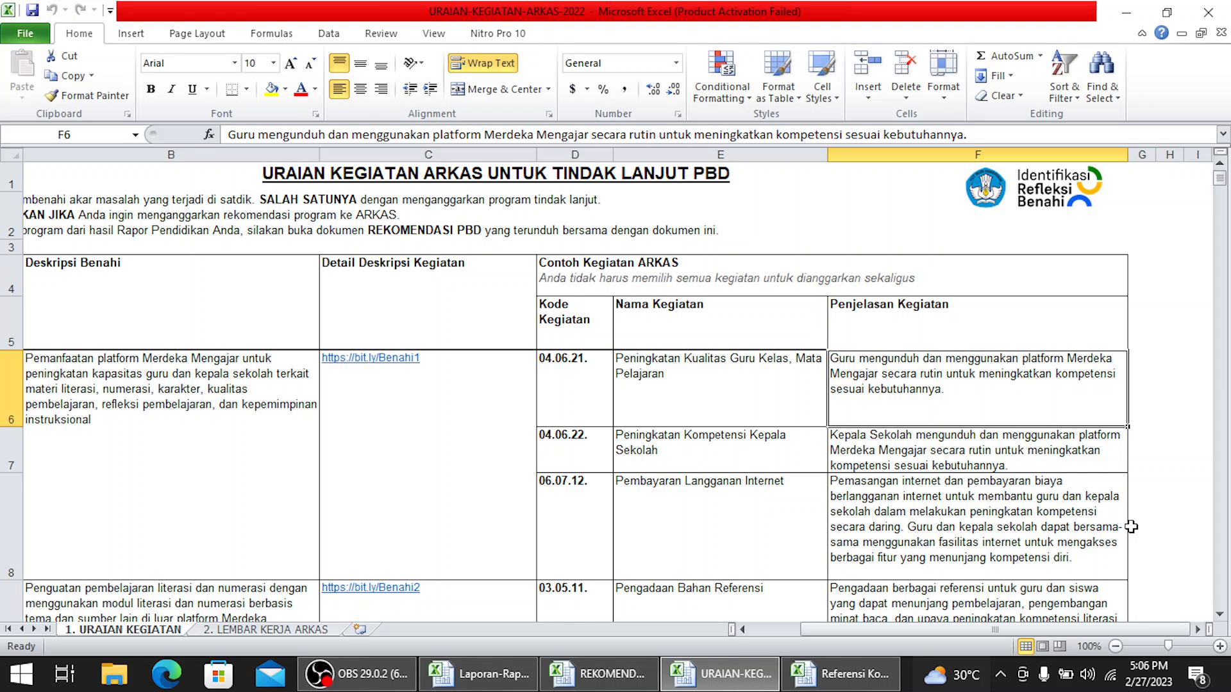
Examine the Deskripsi Benahi entries and their ARKAS activities from Nomor Benahi 1 through 4
left_click_drag(890, 632, 827, 625)
scroll(308, 477, "down", 1)
scroll(308, 477, "up", 1)
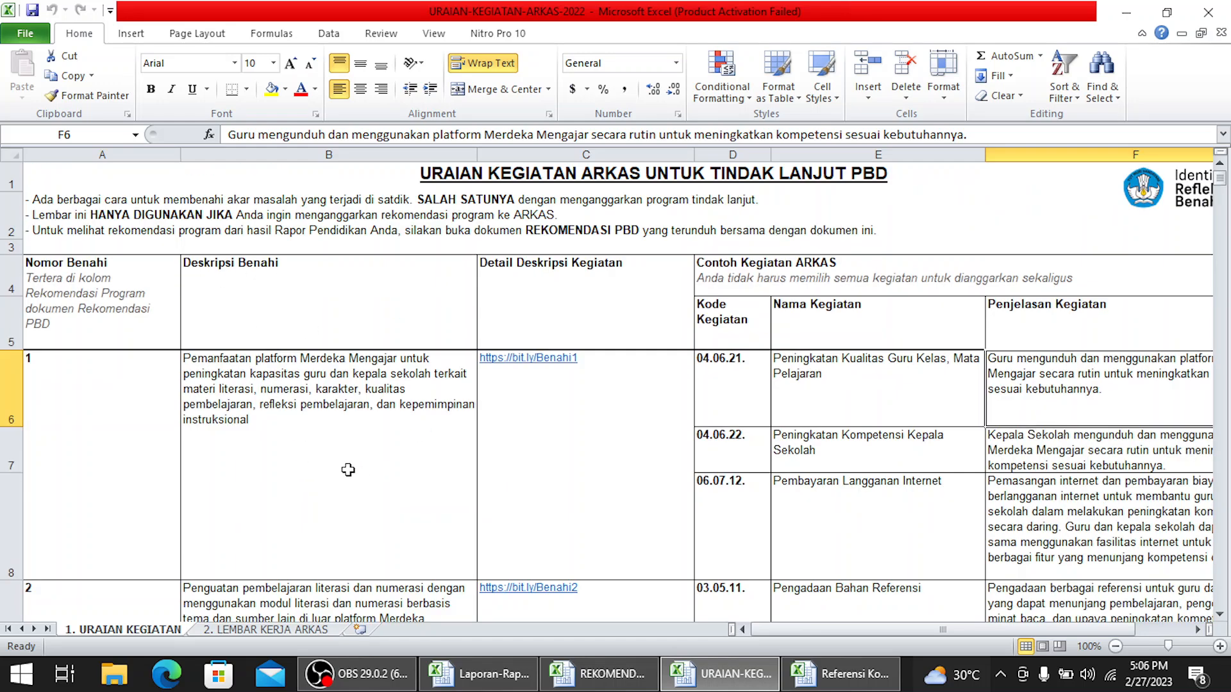
scroll(325, 461, "down", 1)
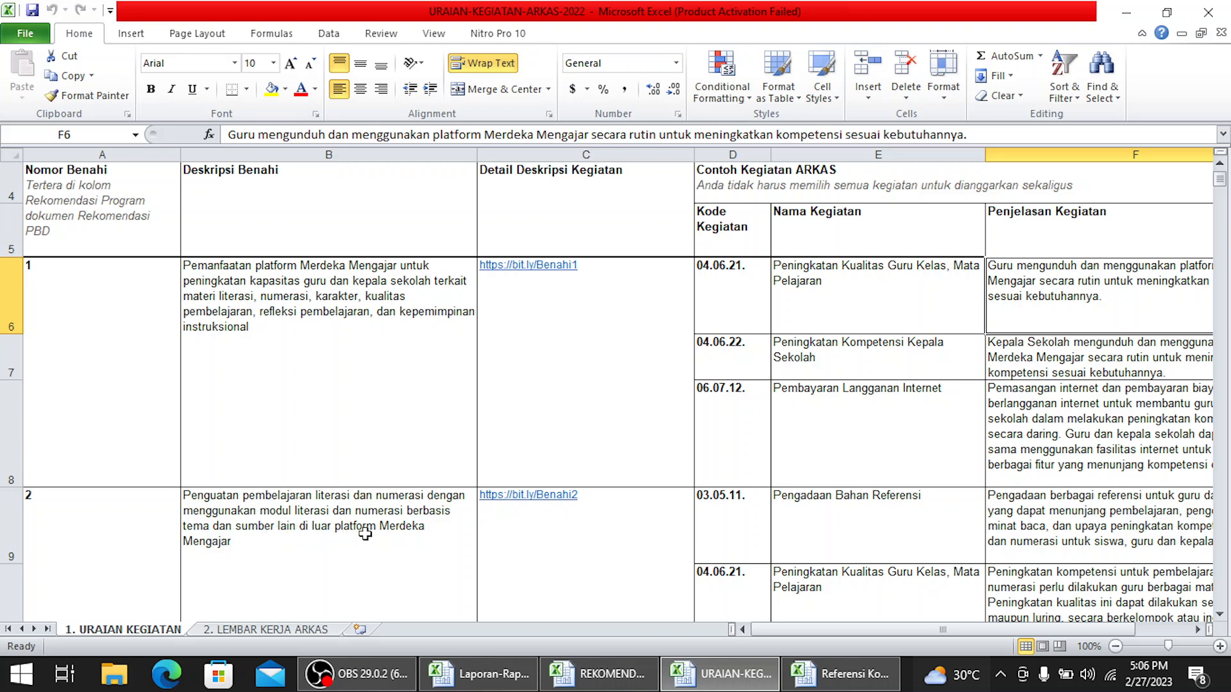
scroll(369, 535, "down", 2)
scroll(319, 408, "up", 1)
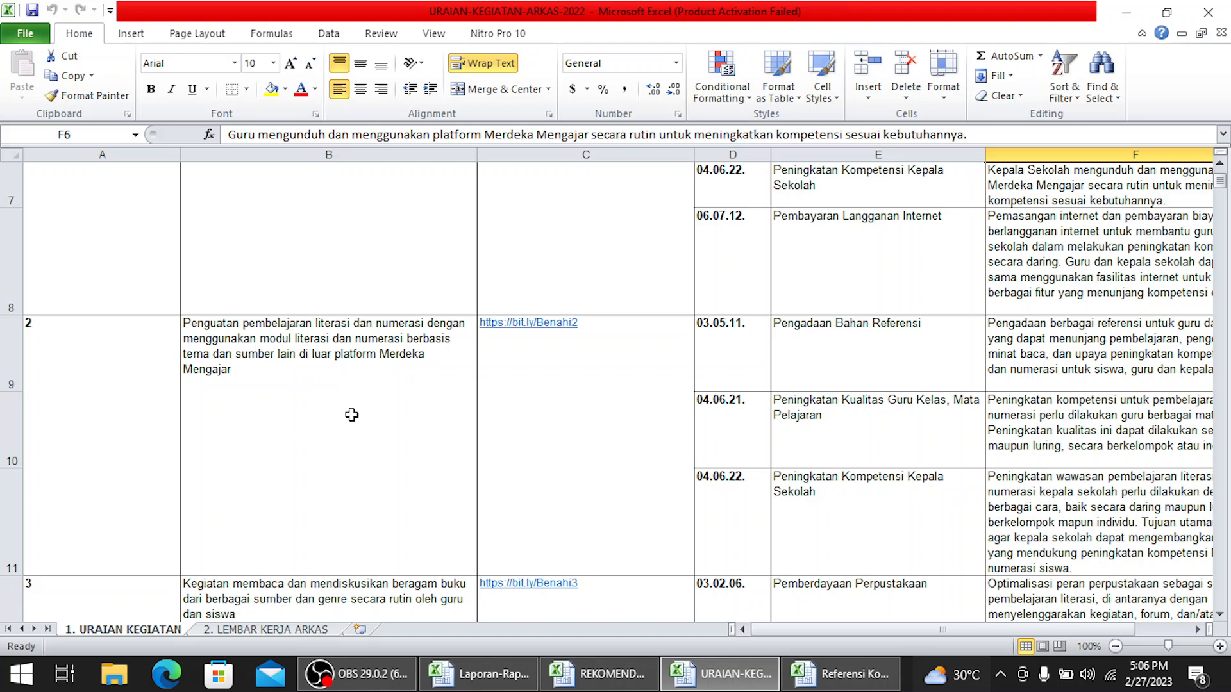
left_click(352, 416)
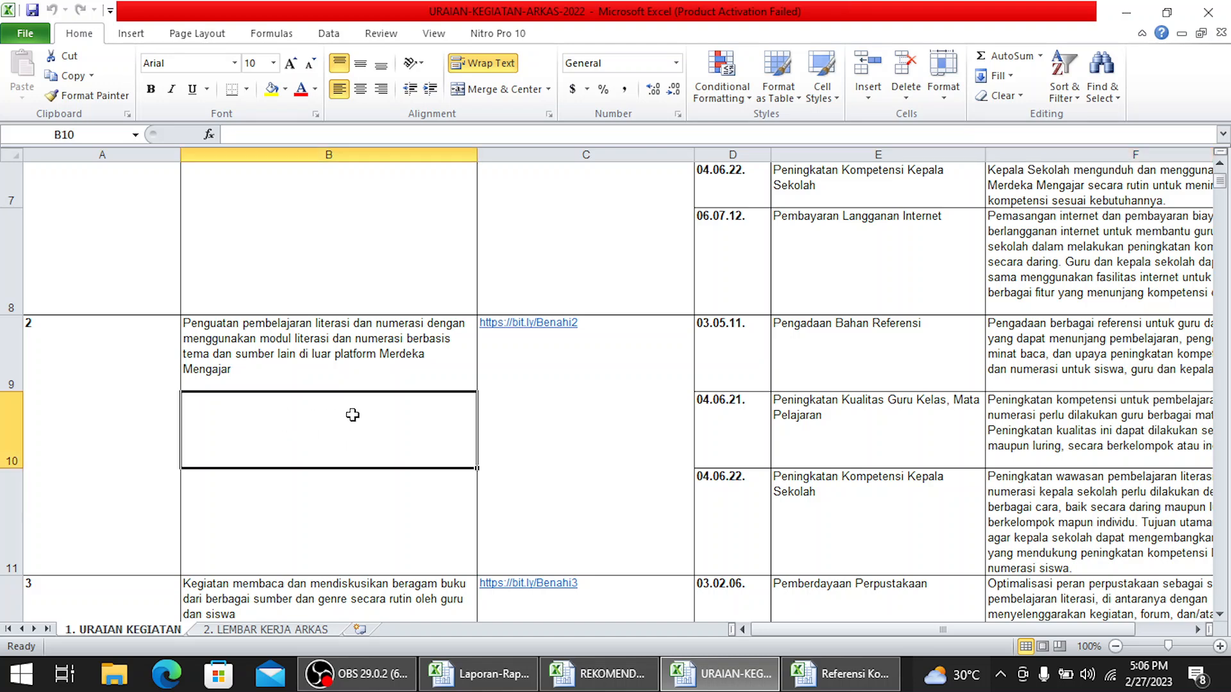
scroll(352, 416, "down", 1)
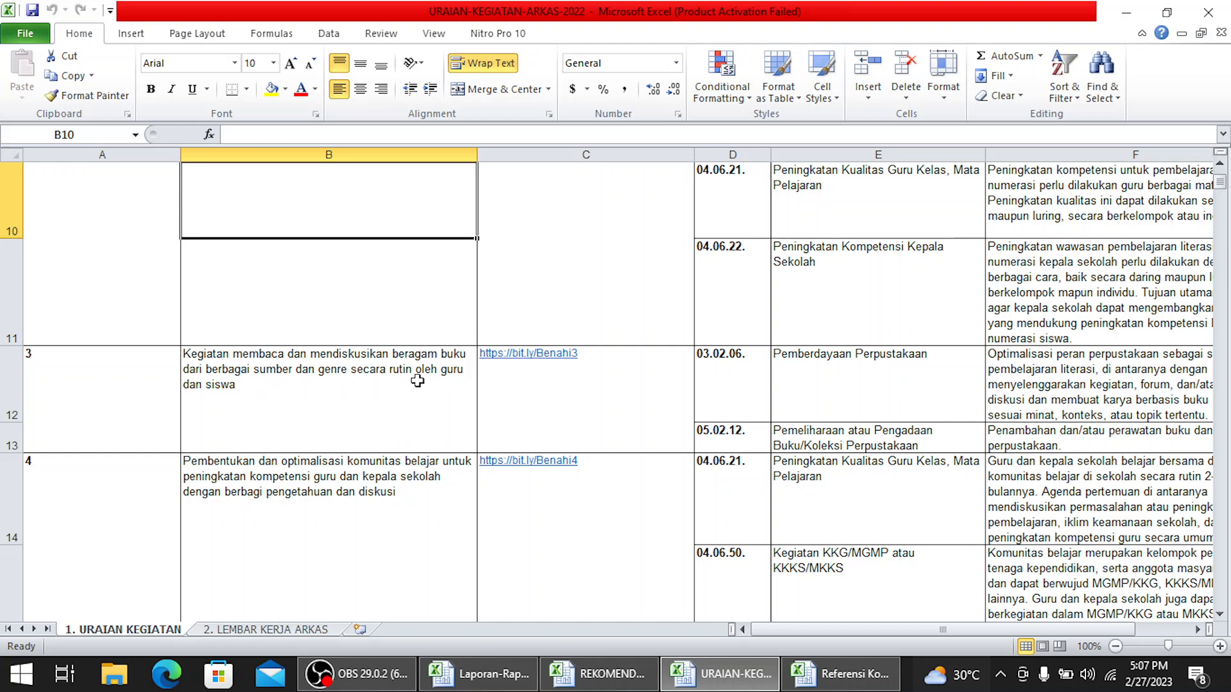
Examine the Deskripsi Benahi entries and their ARKAS activities from Nomor Benahi 3 through 10, and look over Benahi 1 again
left_click(323, 377)
scroll(299, 448, "down", 1)
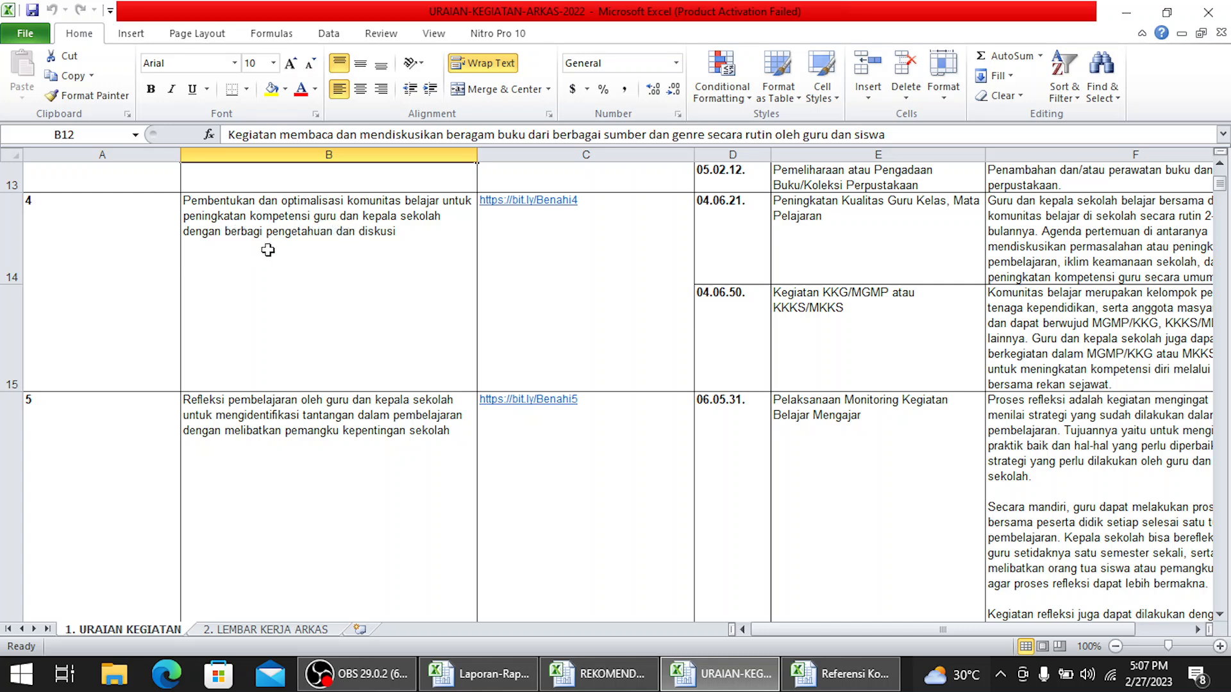
scroll(234, 449, "down", 1)
scroll(234, 448, "up", 1)
scroll(384, 450, "down", 5)
scroll(392, 451, "up", 3)
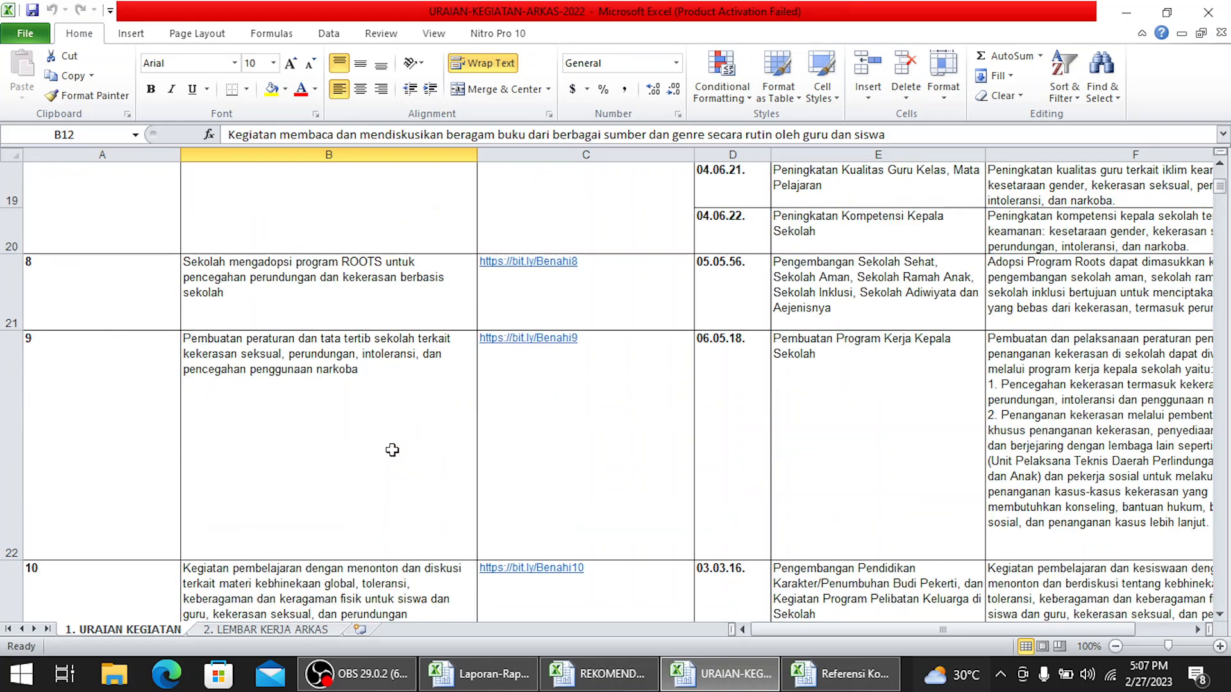
scroll(393, 451, "down", 1)
scroll(392, 450, "up", 7)
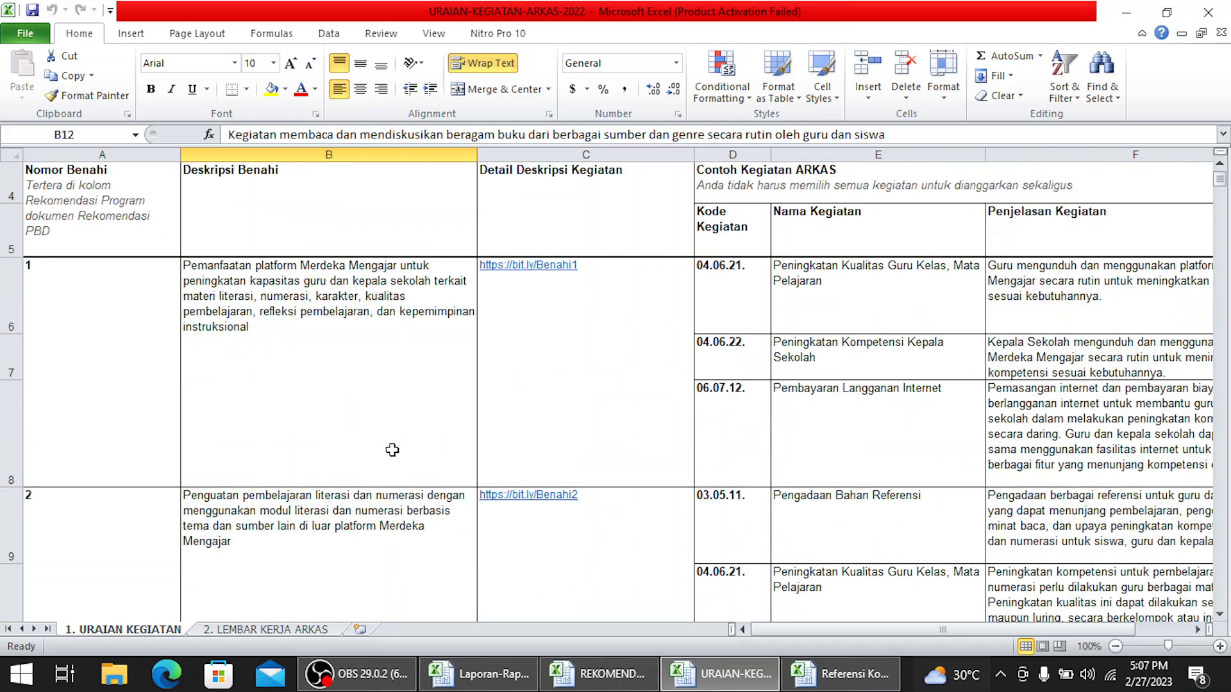
left_click(365, 423)
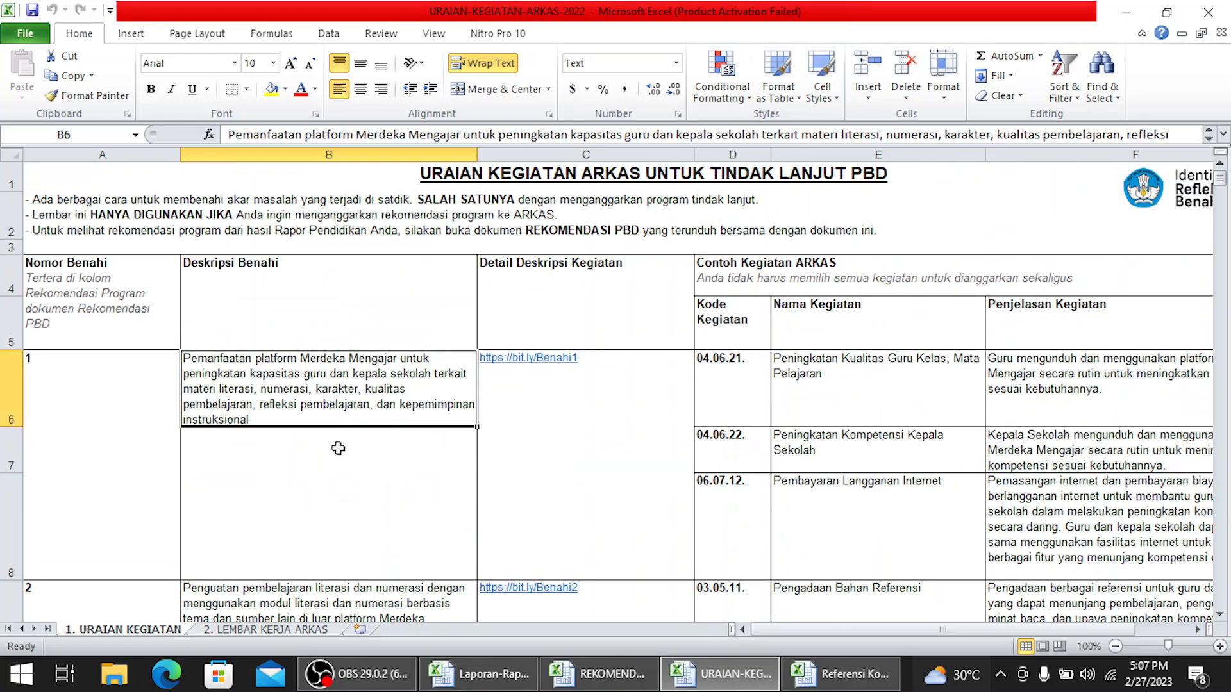
scroll(281, 468, "down", 1)
scroll(280, 467, "up", 1)
scroll(280, 468, "down", 6)
scroll(304, 492, "up", 6)
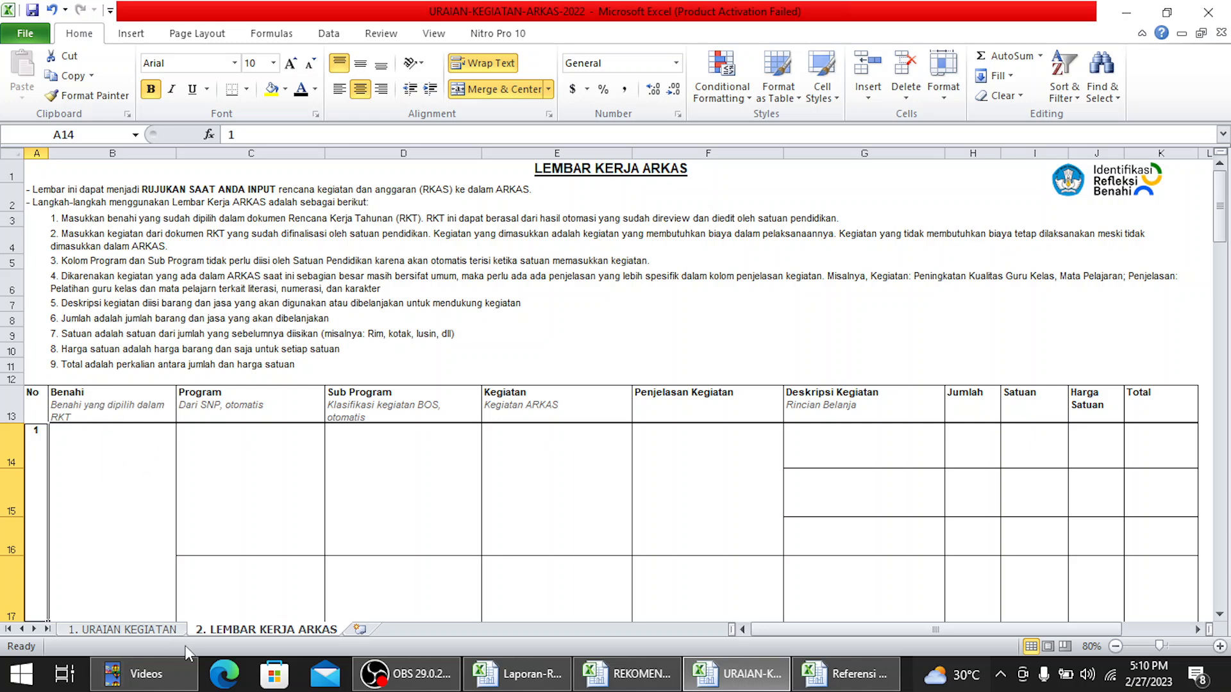
Copy the Benahi 1 description from the URAIAN KEGIATAN sheet into the Benahi cell of No 1 in LEMBAR KERJA ARKAS, with black text
left_click(114, 631)
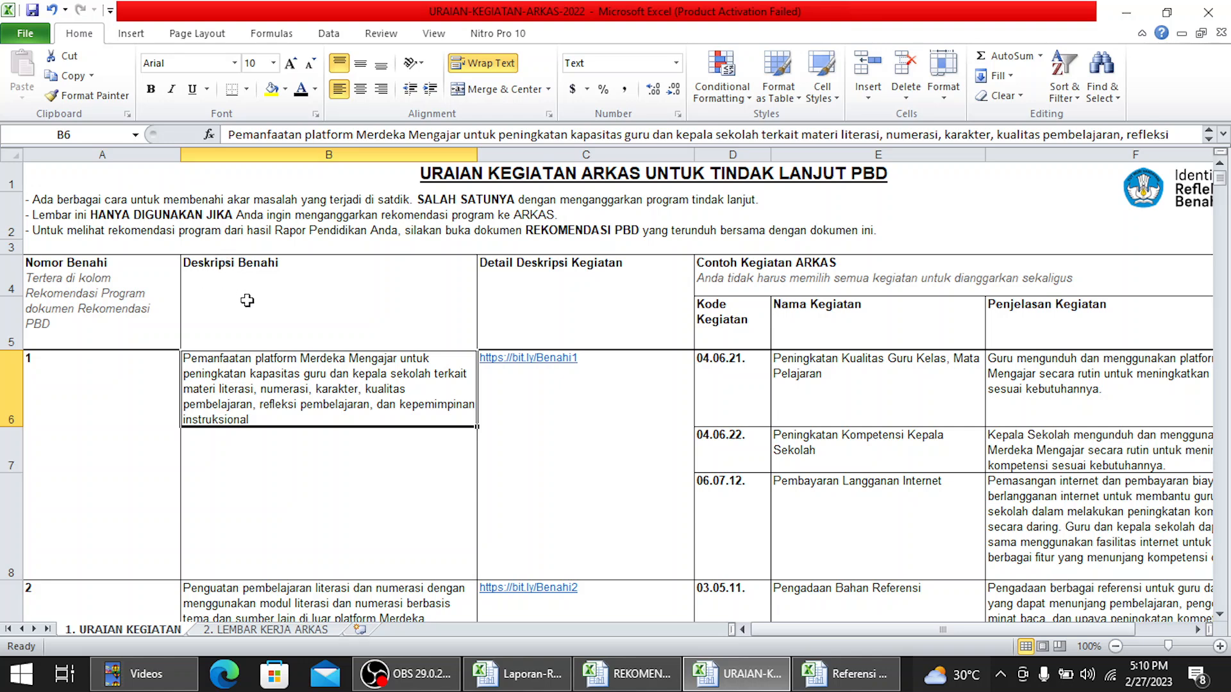
left_click(374, 508)
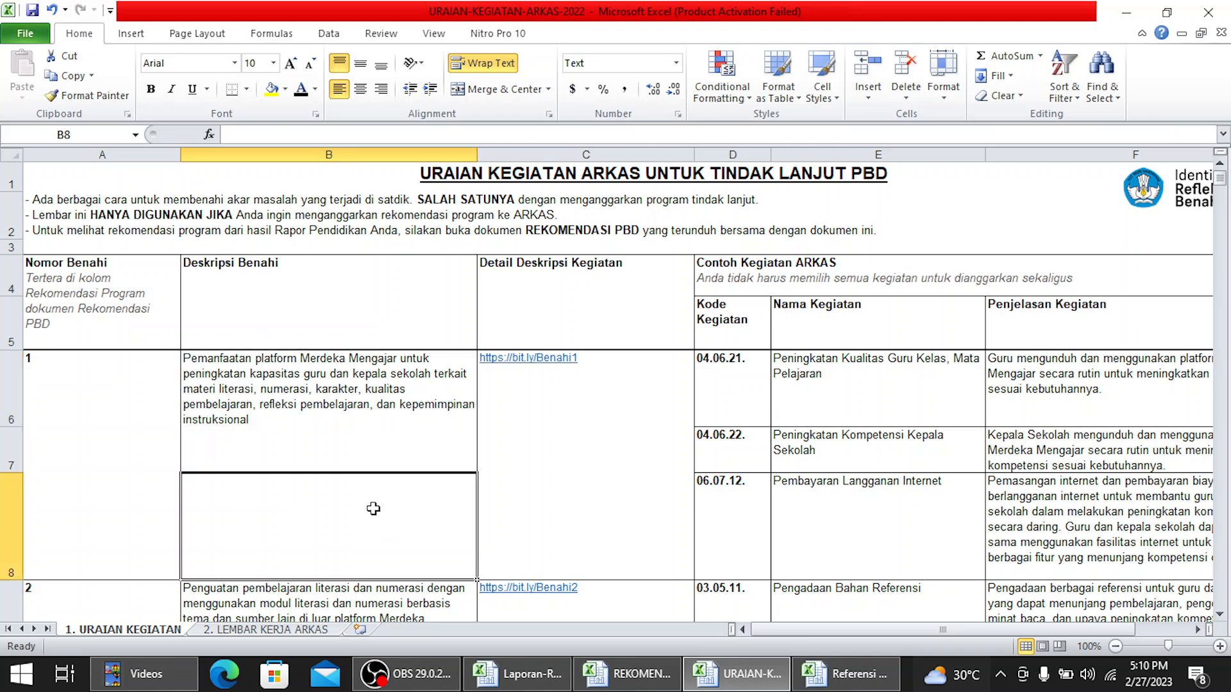
left_click(292, 382)
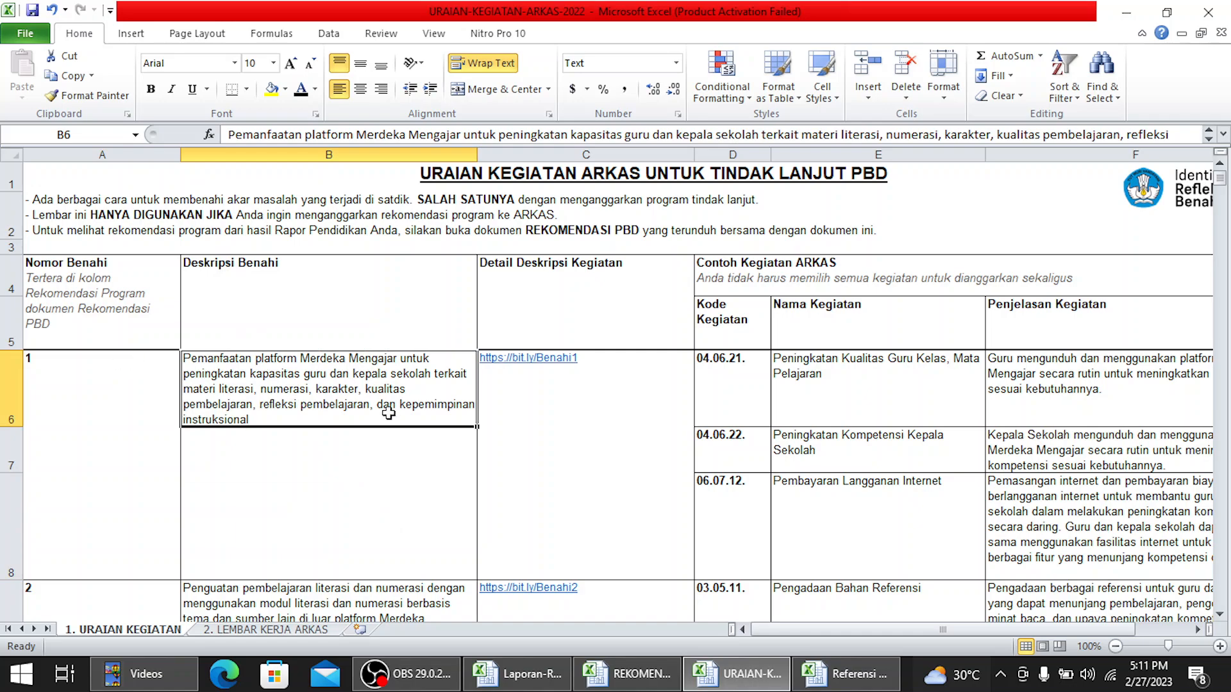
scroll(463, 451, "down", 3)
scroll(462, 451, "up", 3)
left_click(329, 497)
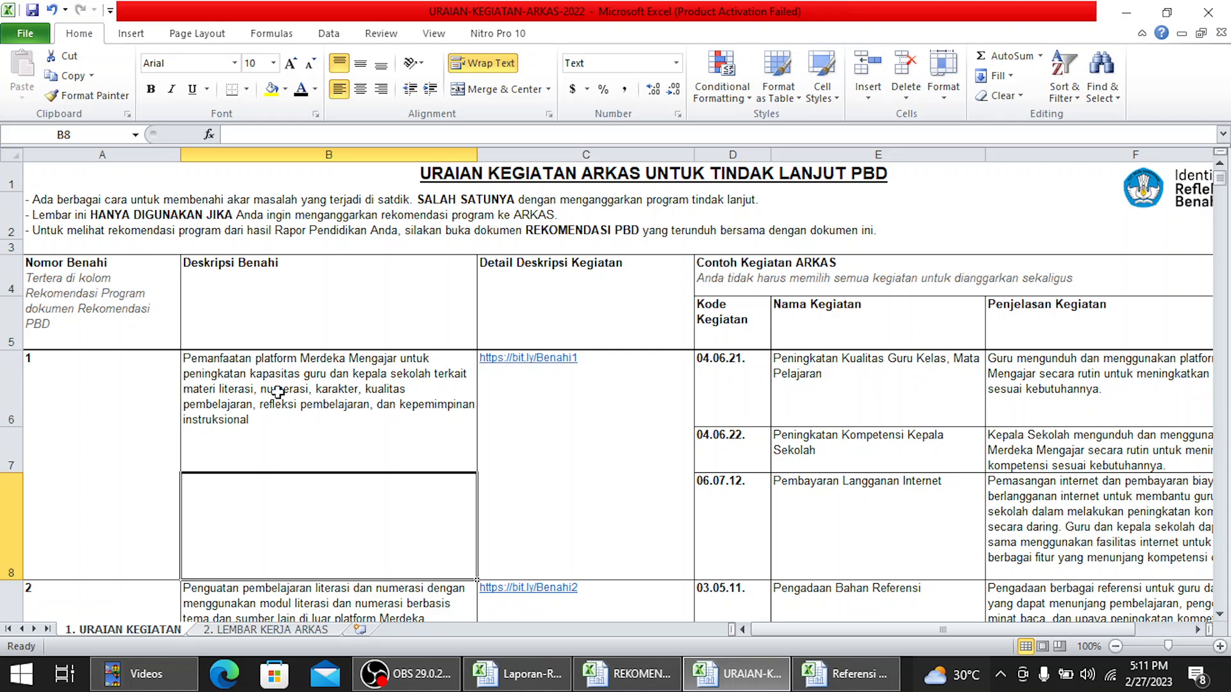
left_click(248, 374)
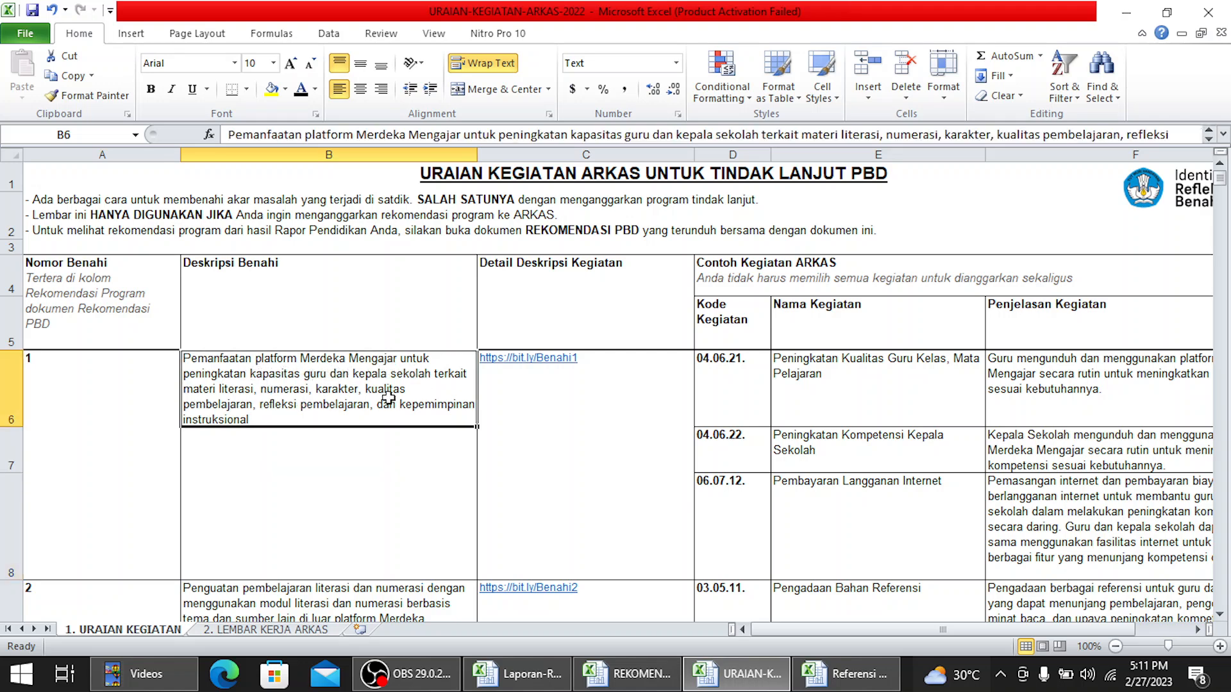
left_click(71, 77)
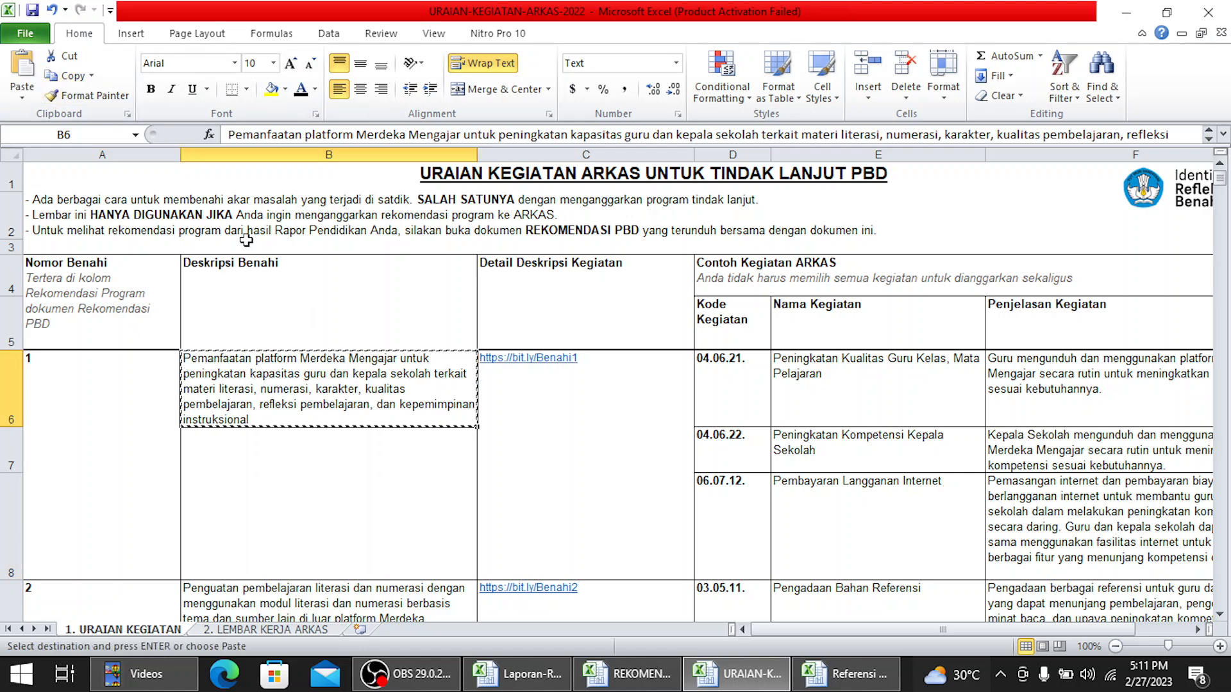
left_click(269, 631)
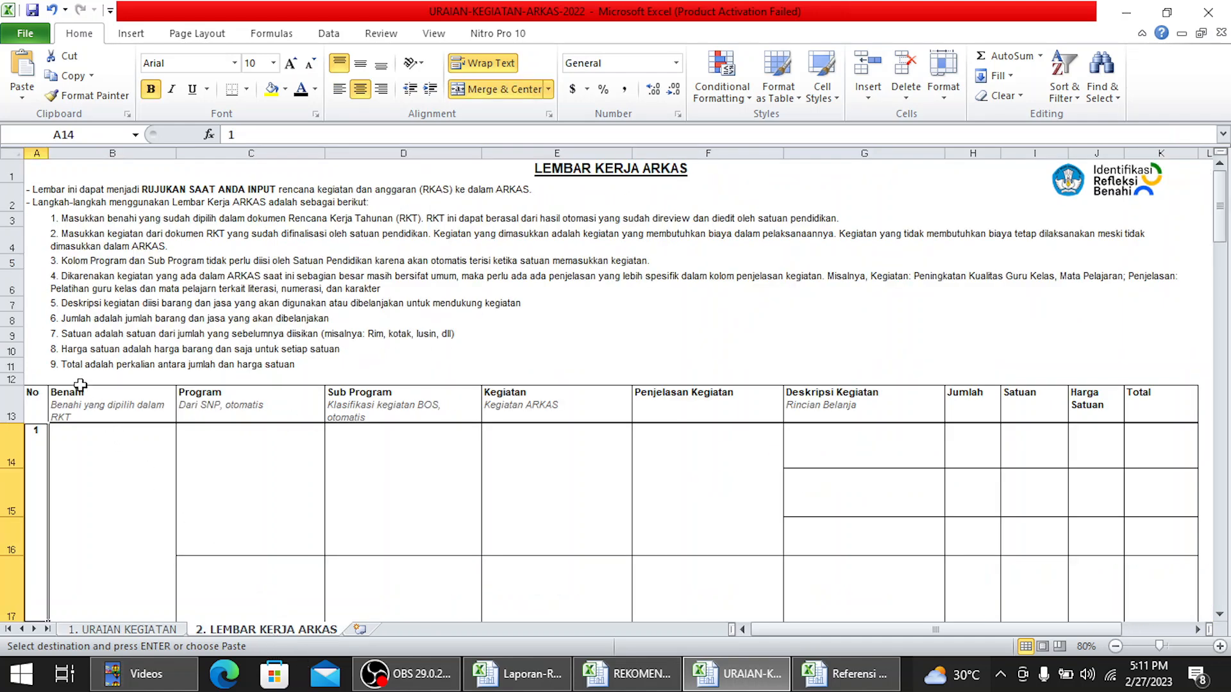
left_click(124, 478)
key("ctrl+v")
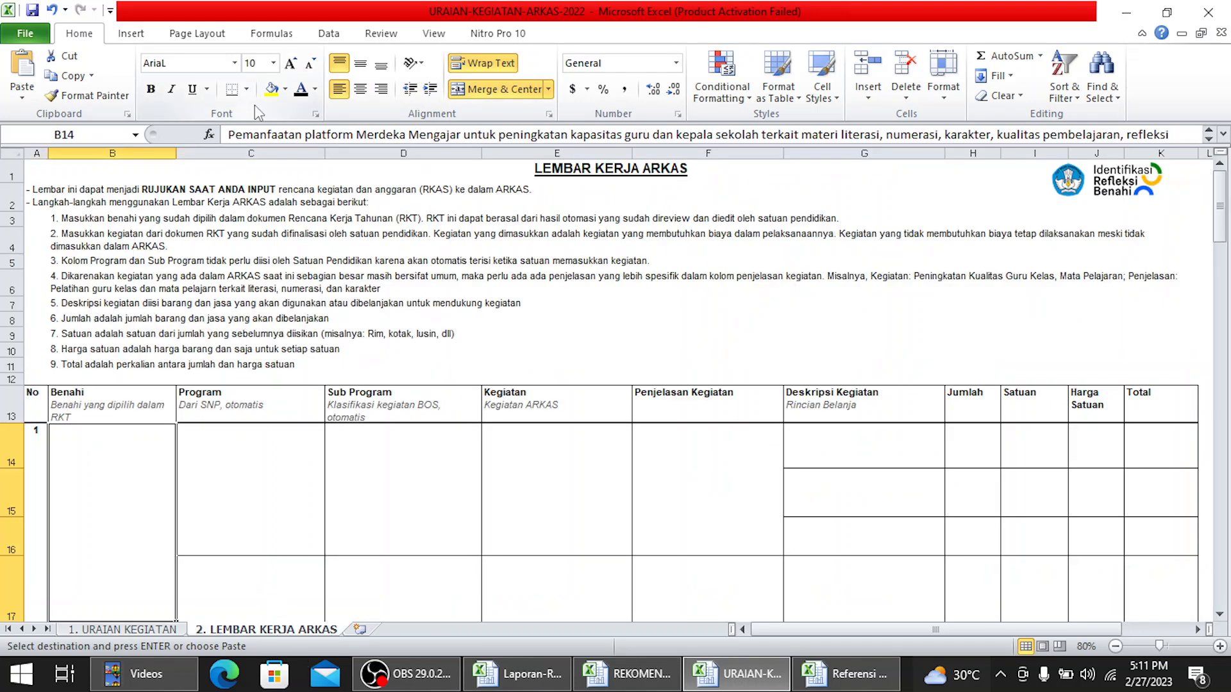
left_click(300, 90)
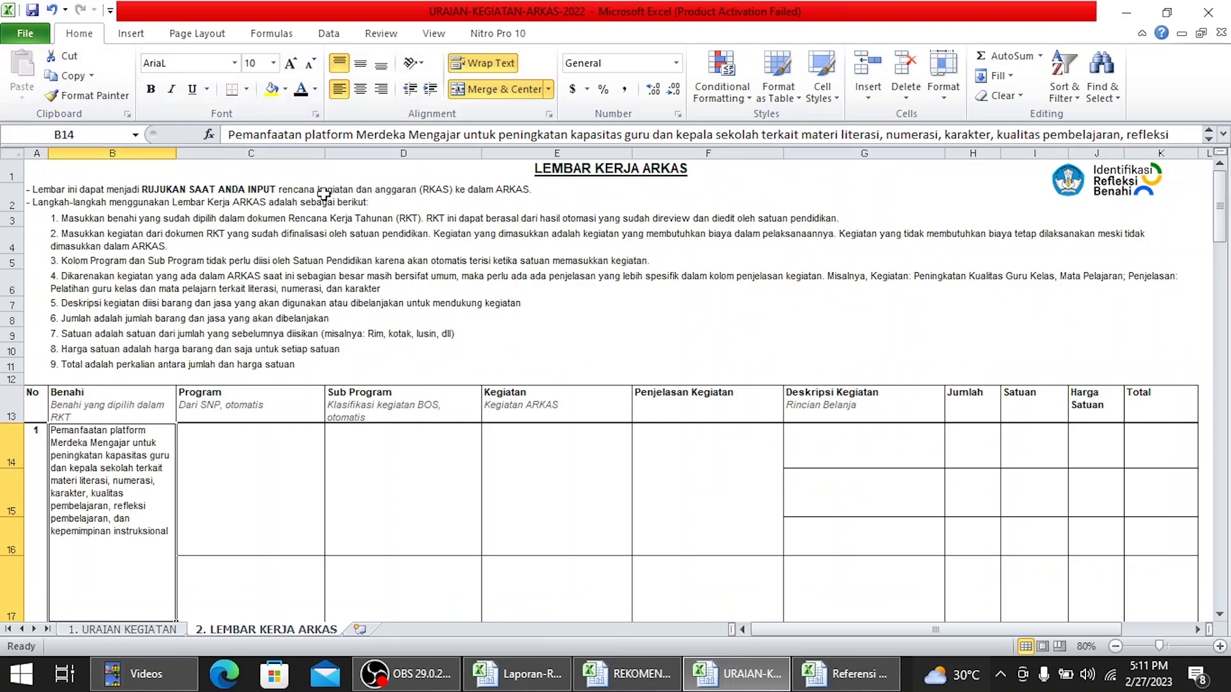
Check the Kode Kegiatan of the first Benahi 1 activity on the URAIAN KEGIATAN sheet to identify the matching Program
left_click(268, 498)
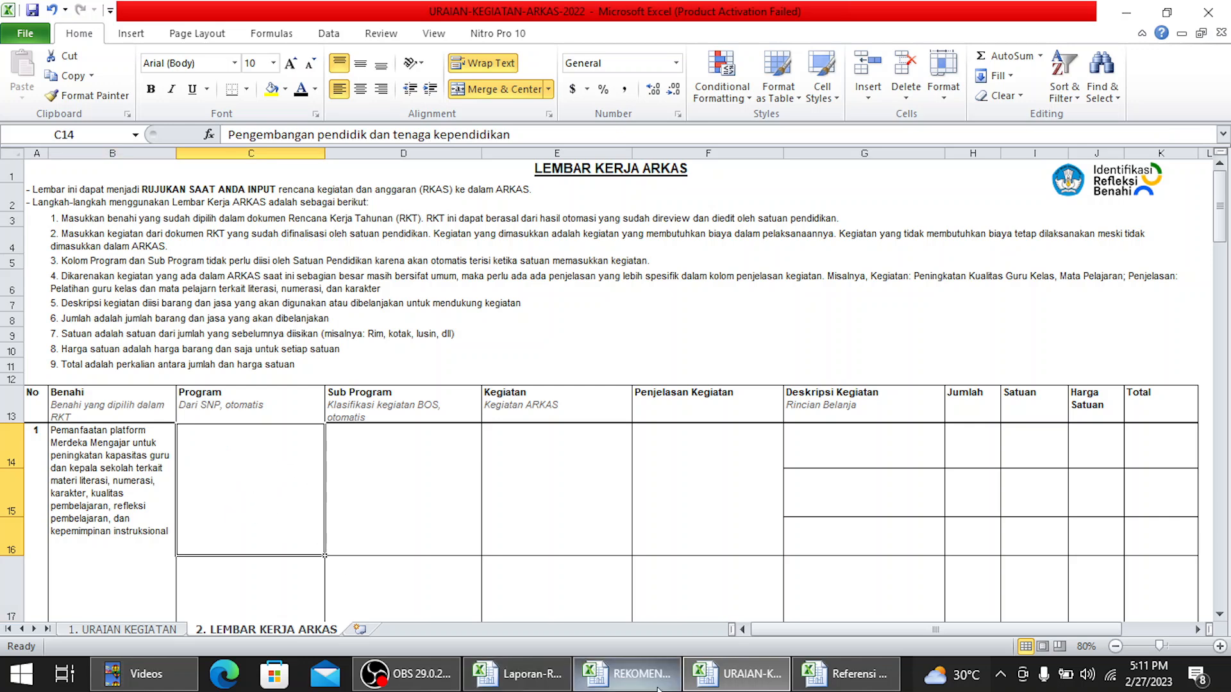
left_click(161, 632)
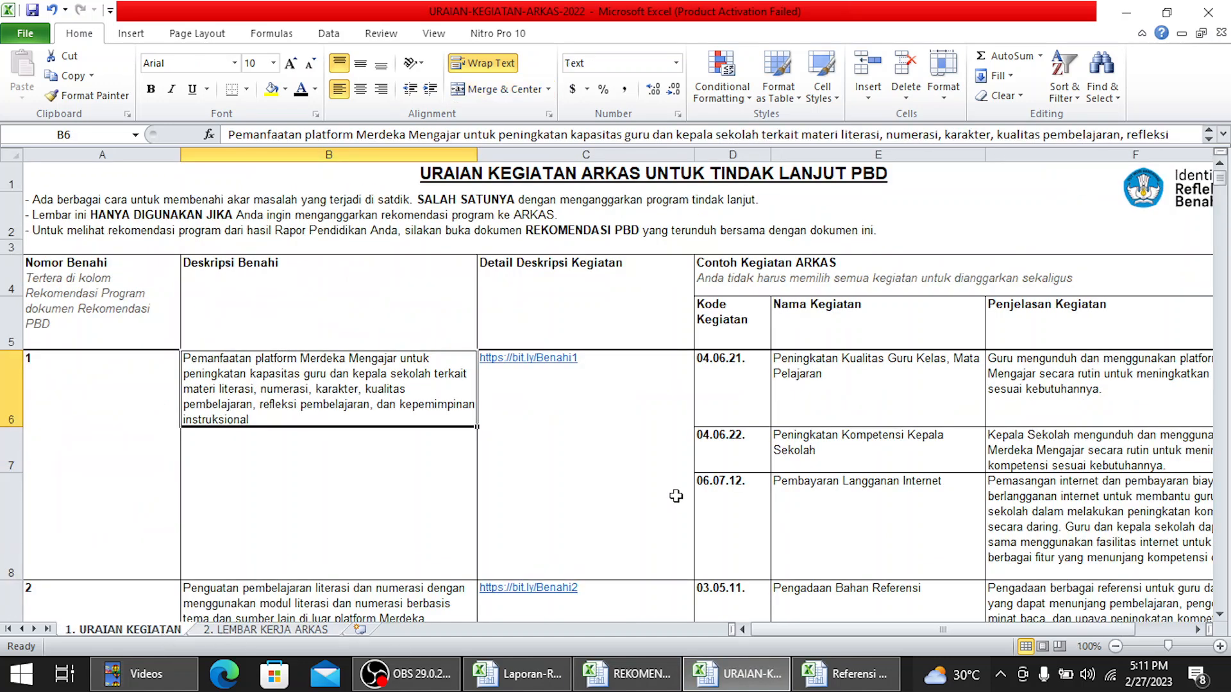
left_click(731, 374)
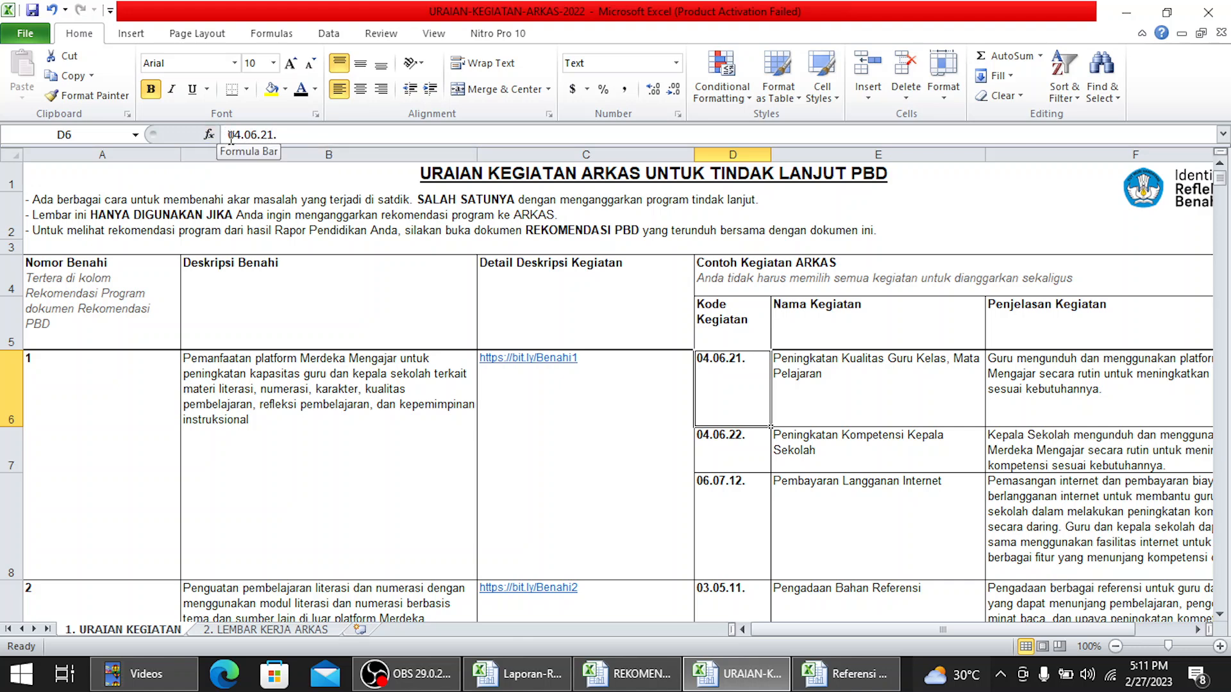
left_click(282, 135)
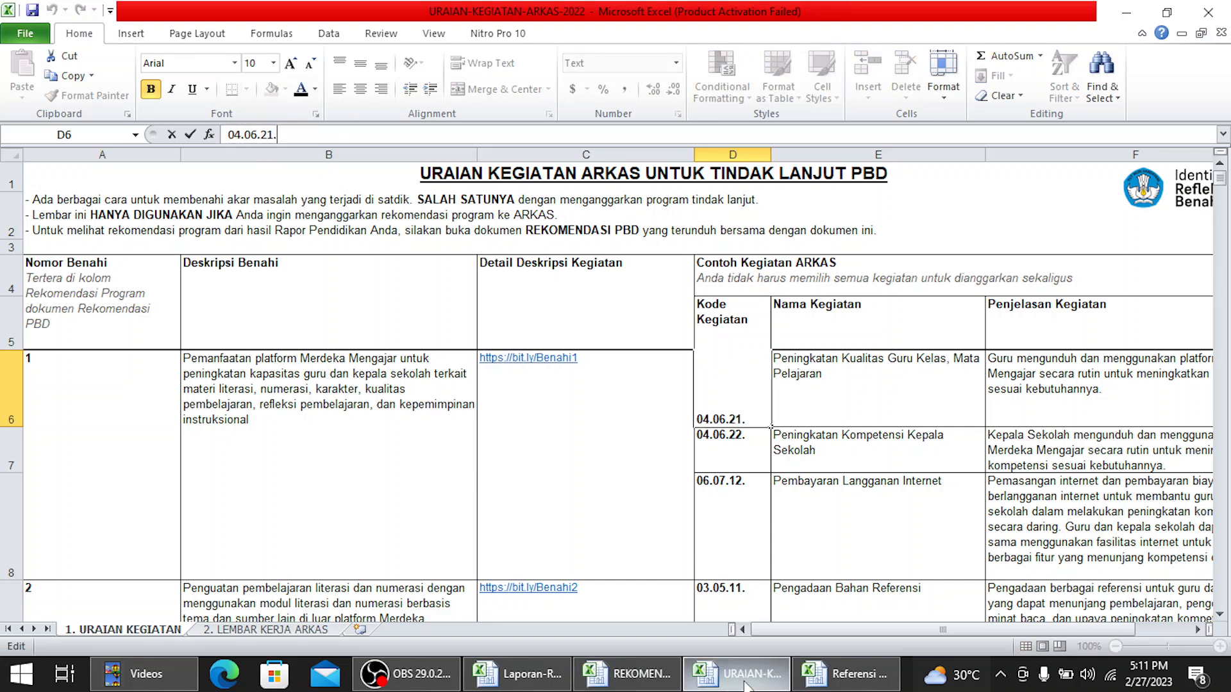
Copy the code 04. entry, Pengembangan pendidik dan tenaga kependidikan, from the Referensi Kode Kegiatan workbook into the Program cell of No 1 in LEMBAR KERJA ARKAS
mouse_move(742, 682)
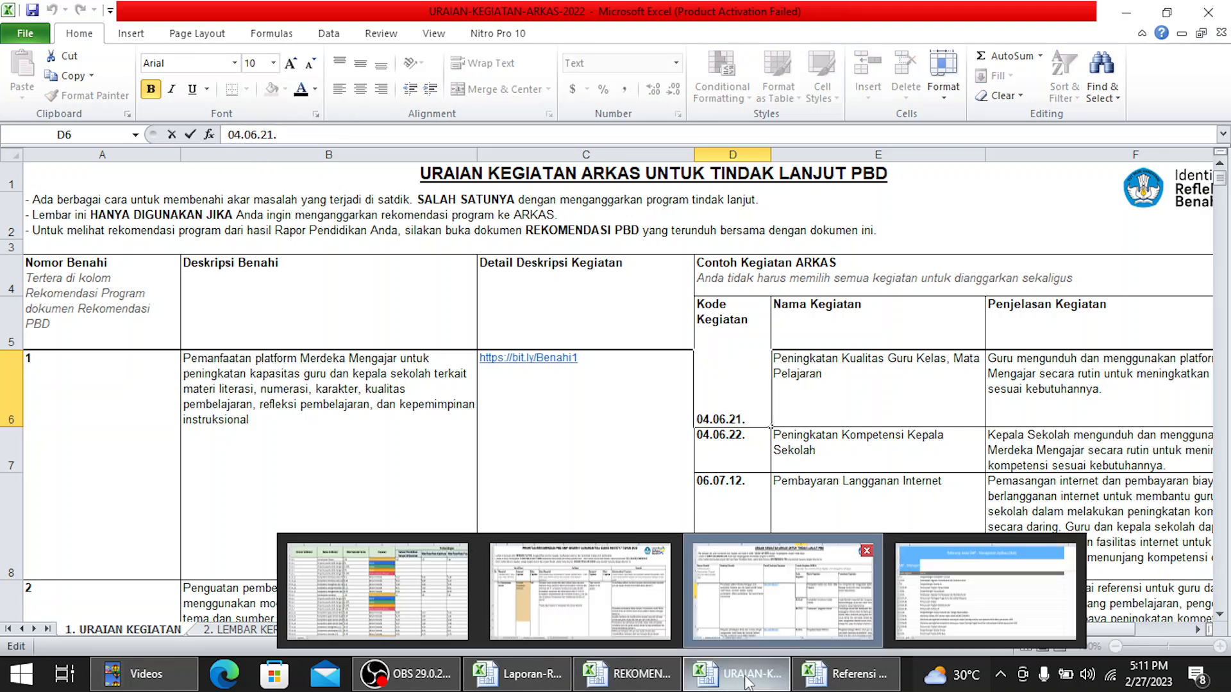
left_click(847, 686)
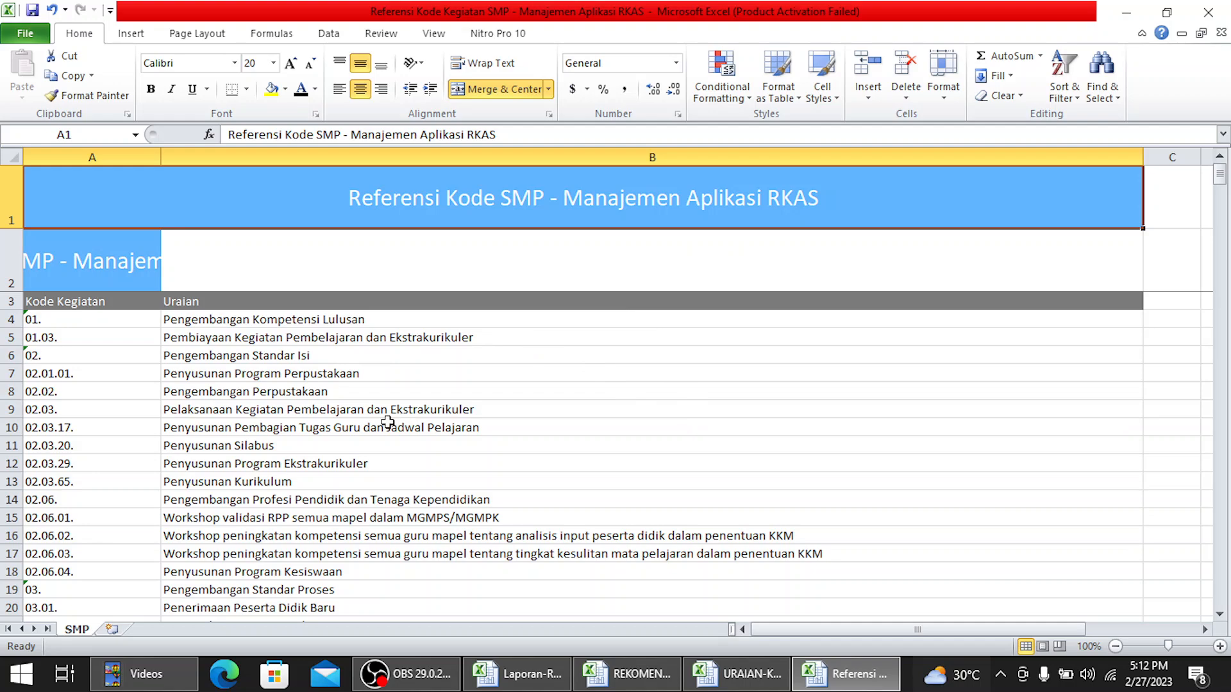
scroll(387, 422, "down", 6)
scroll(387, 421, "down", 13)
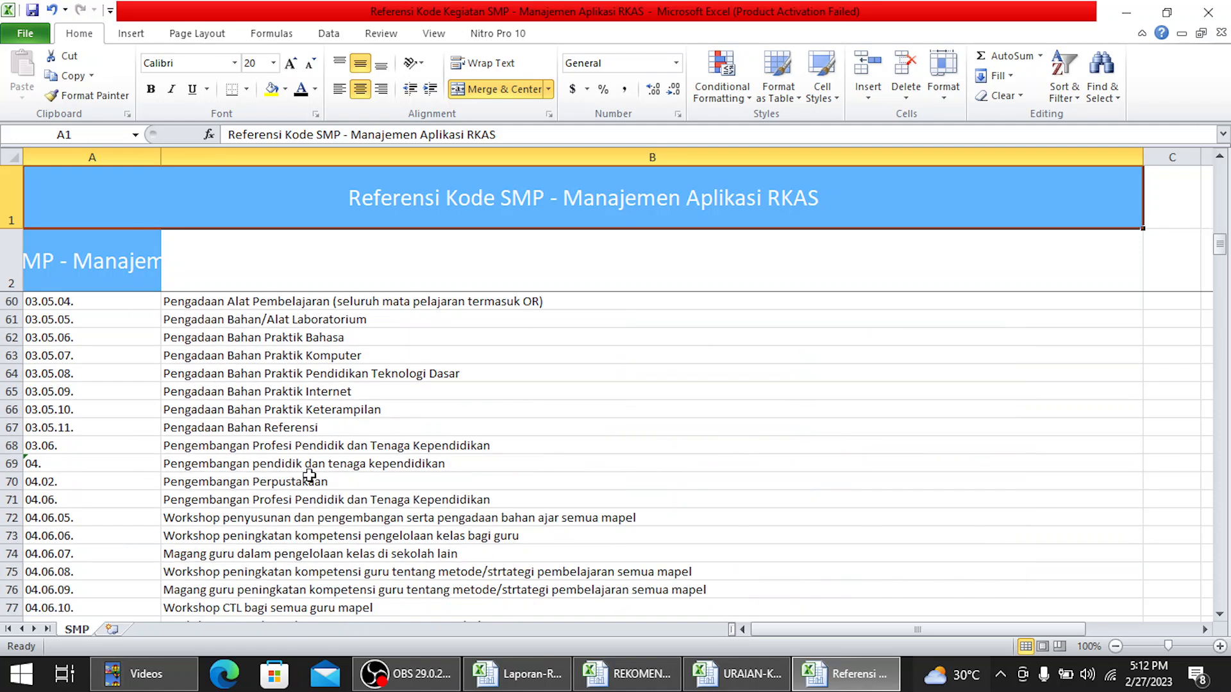
left_click(181, 464)
left_click(52, 78)
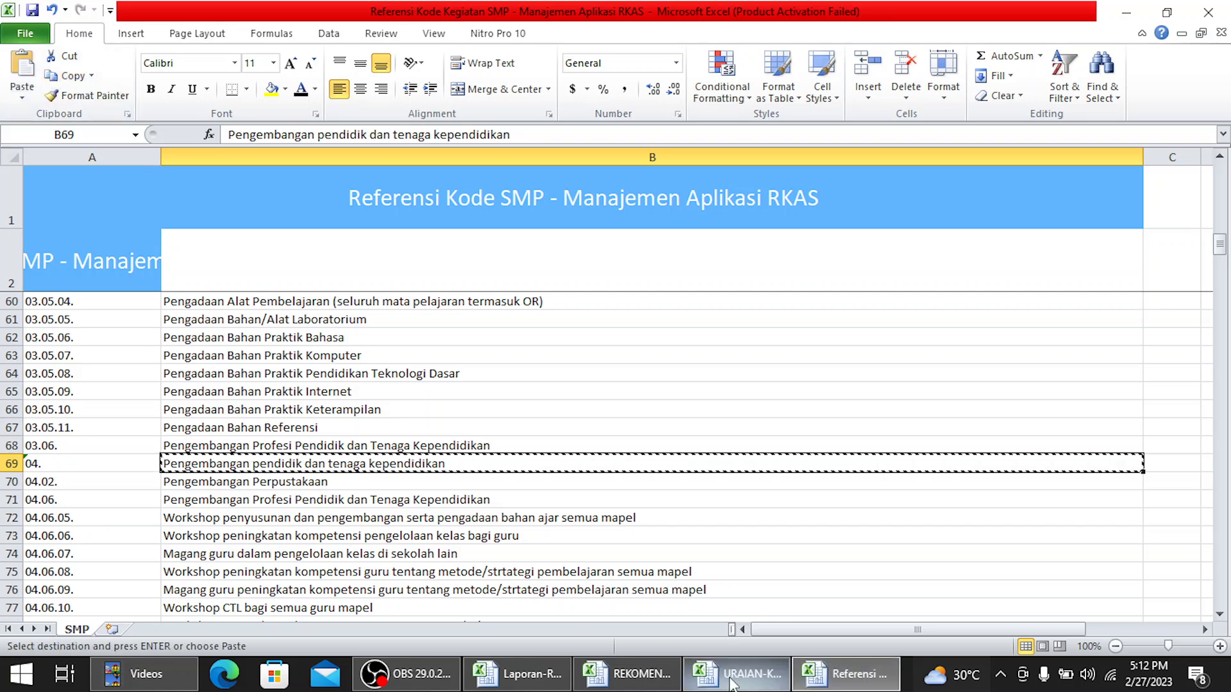
mouse_move(731, 684)
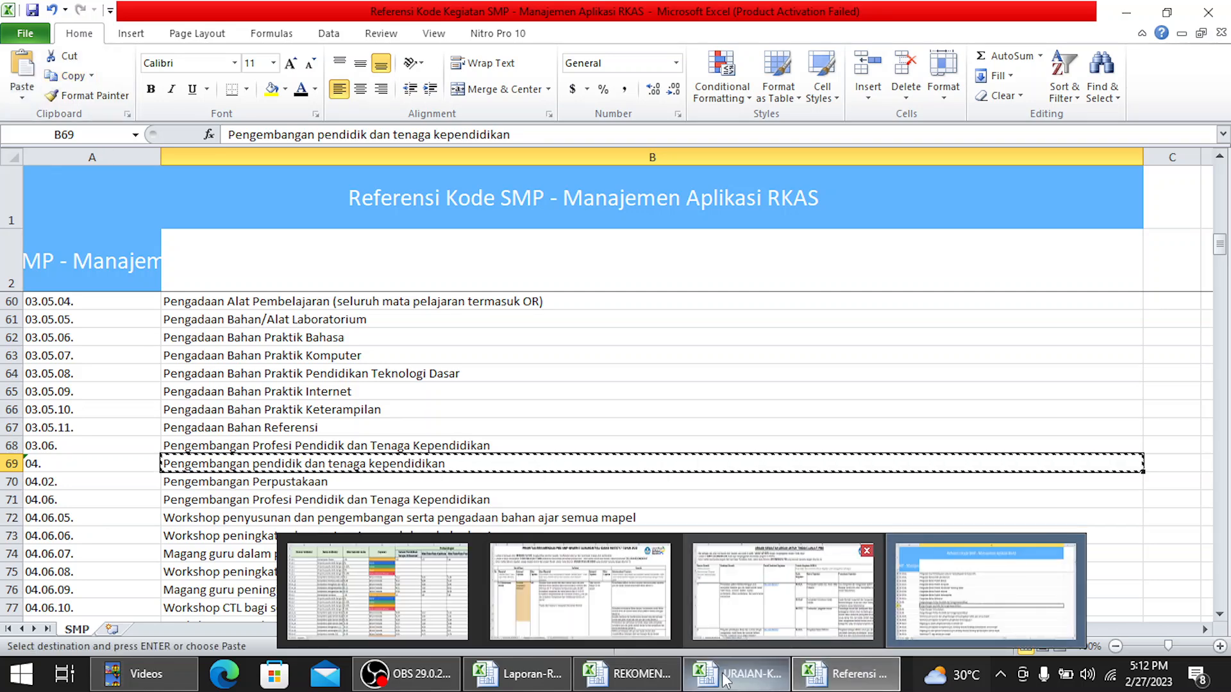
left_click(724, 680)
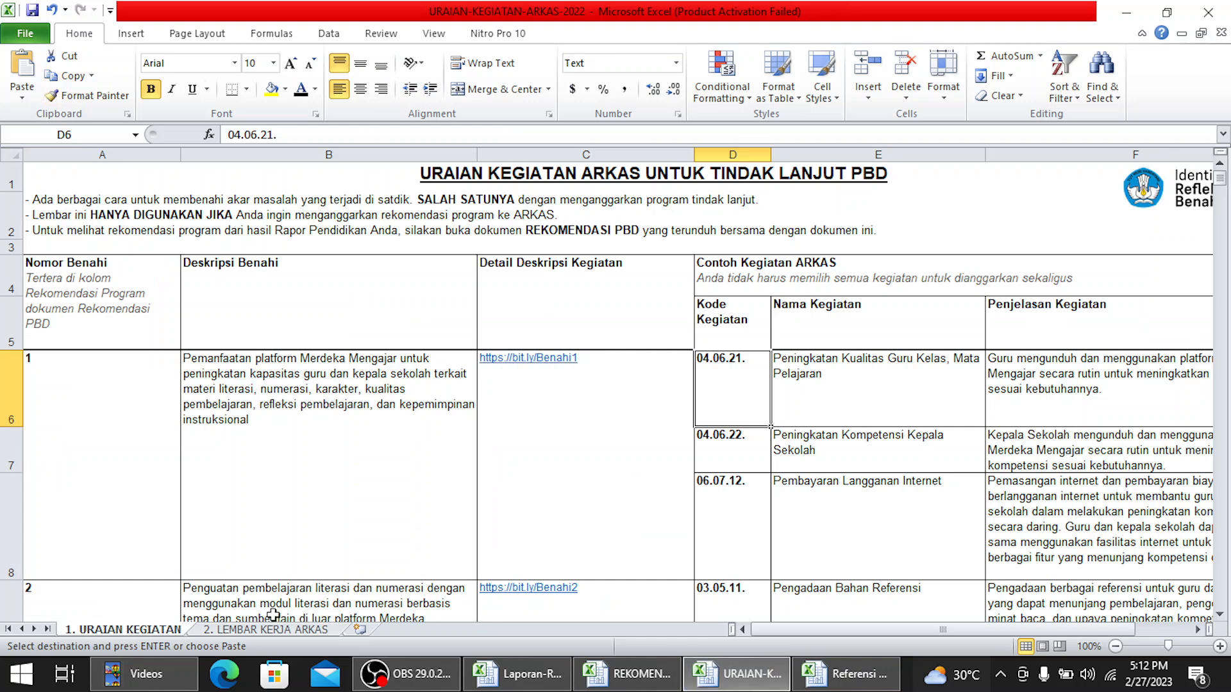
left_click(244, 632)
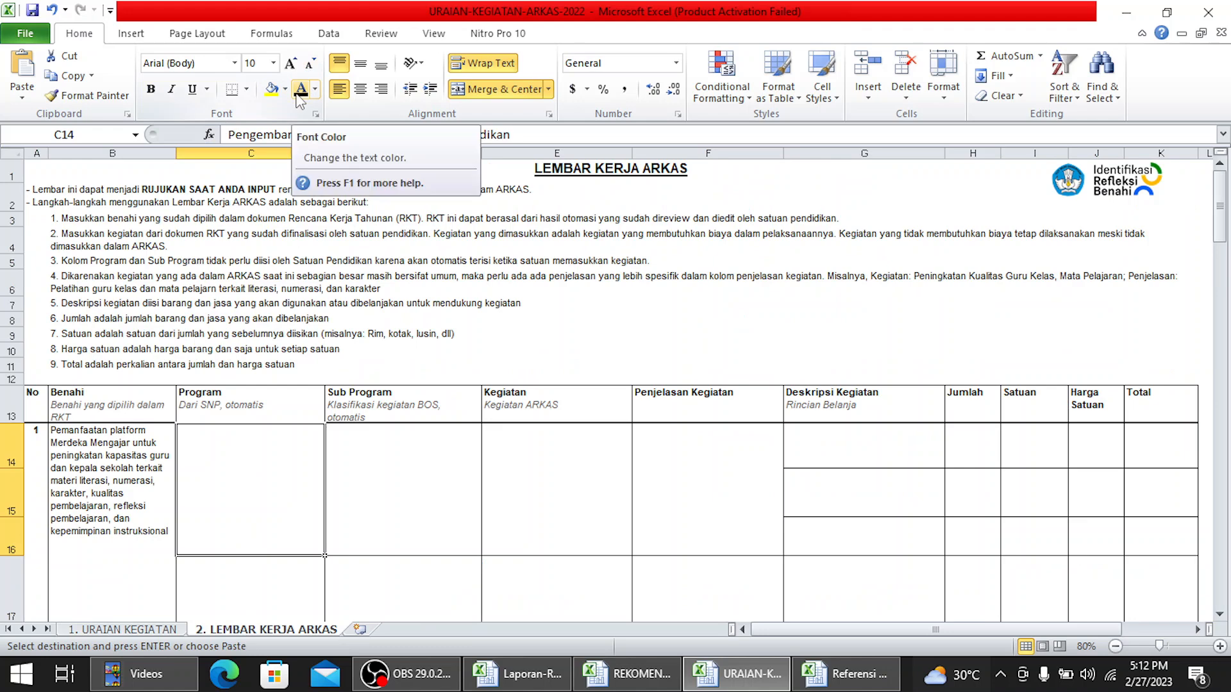
key("Return")
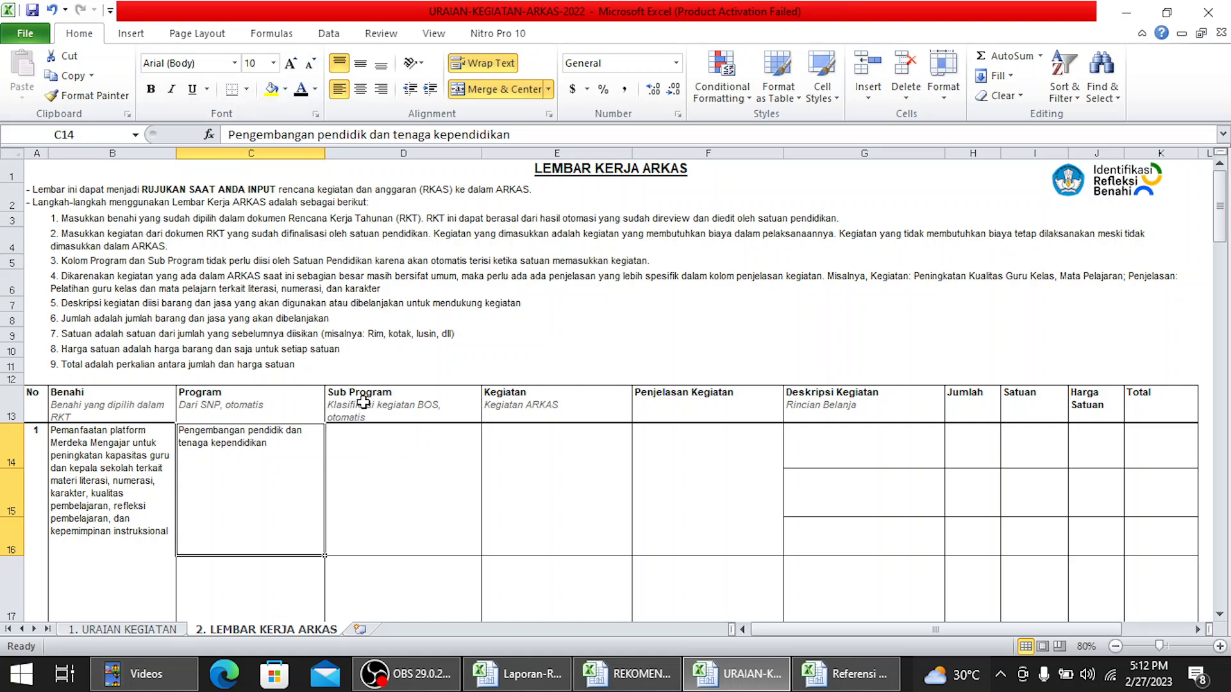
Copy the code 04.06. entry, Pengembangan Profesi Pendidik dan Tenaga Kependidikan, from the Referensi workbook into the Sub Program cell of No 1 in LEMBAR KERJA ARKAS
left_click(369, 459)
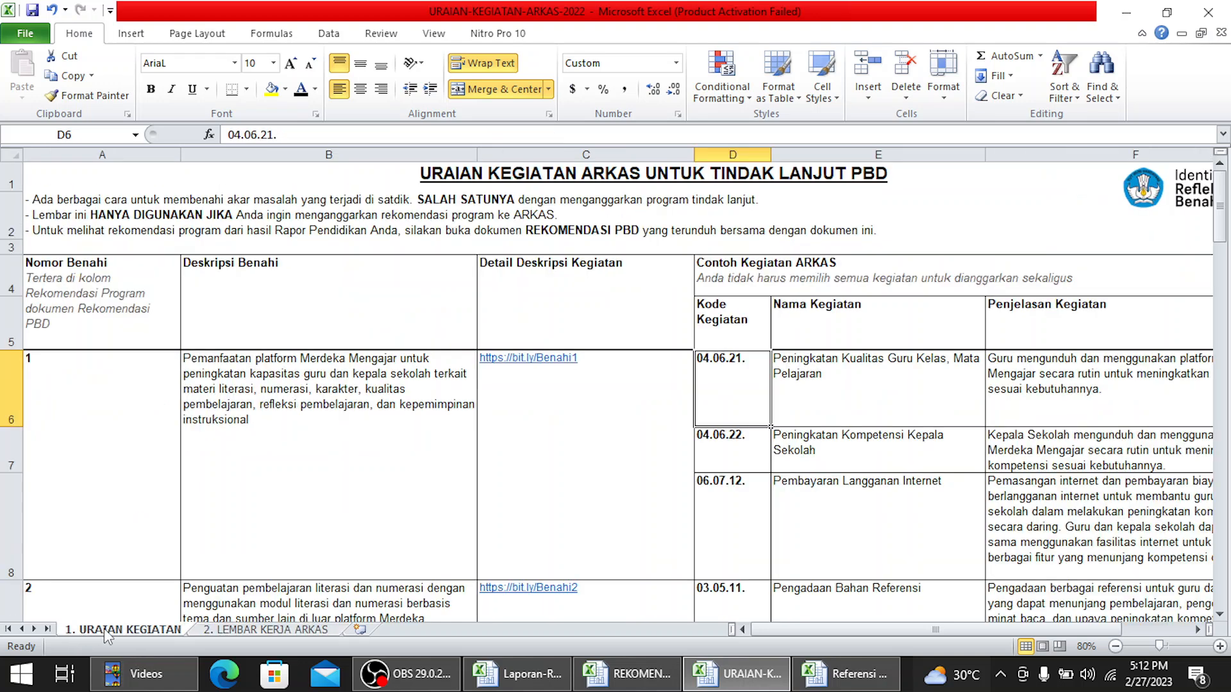
left_click(104, 629)
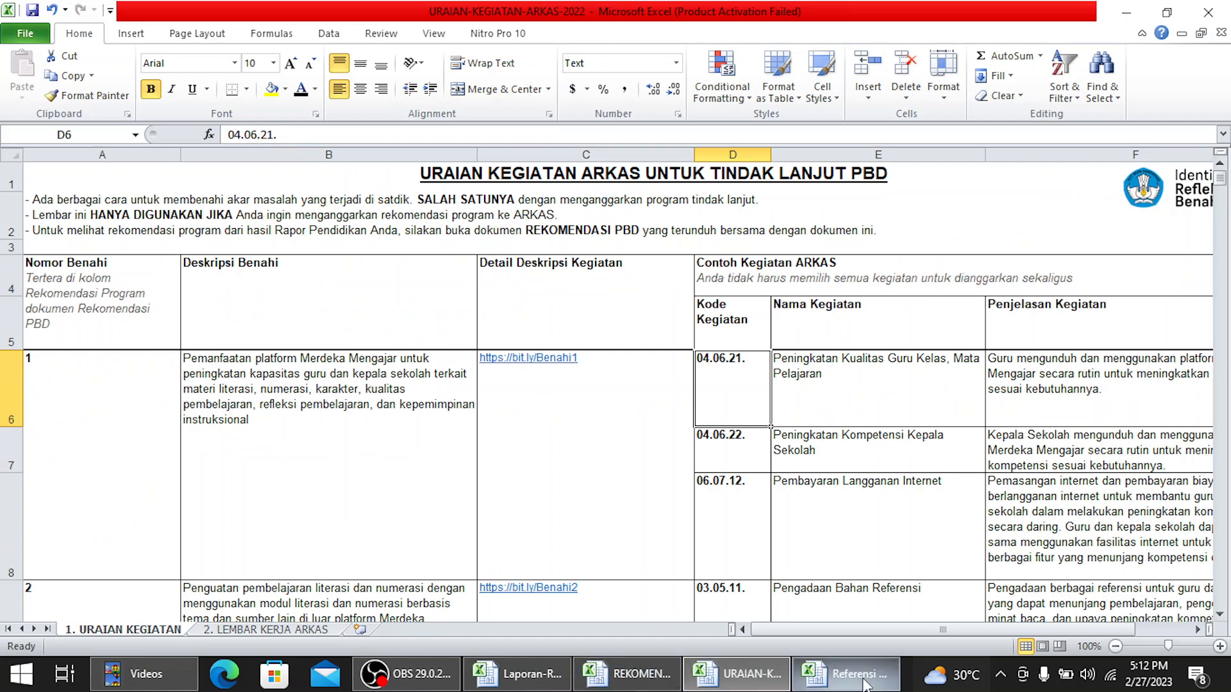
left_click(865, 684)
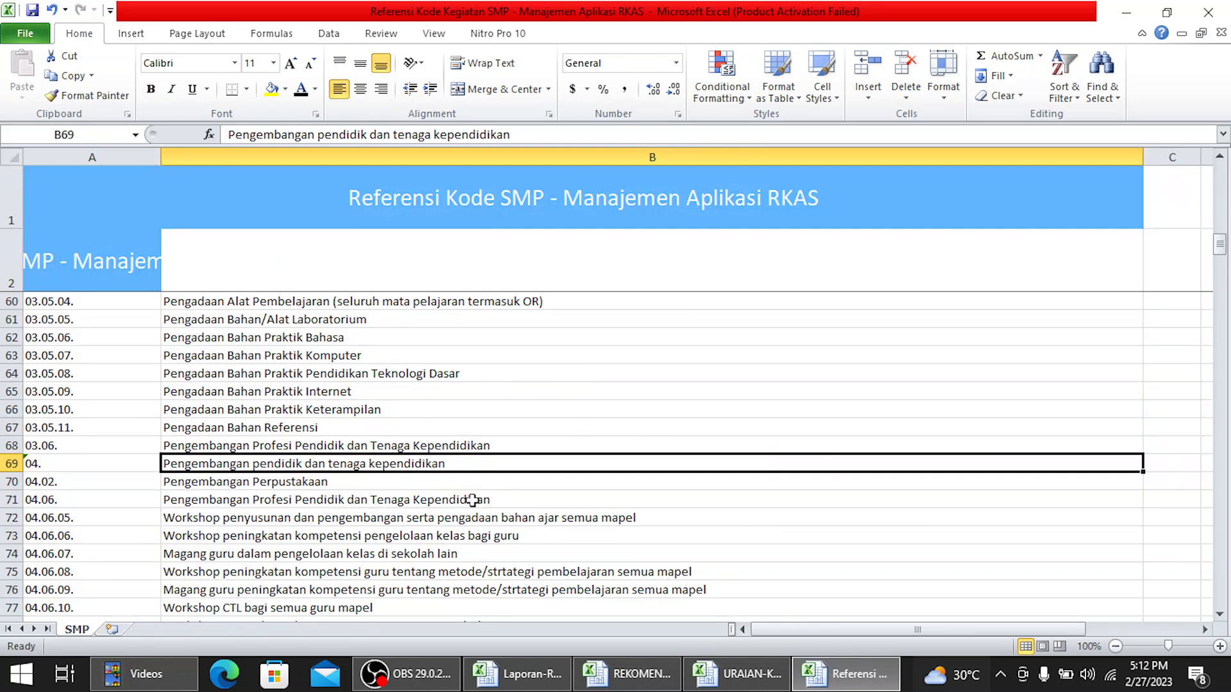
left_click(196, 501)
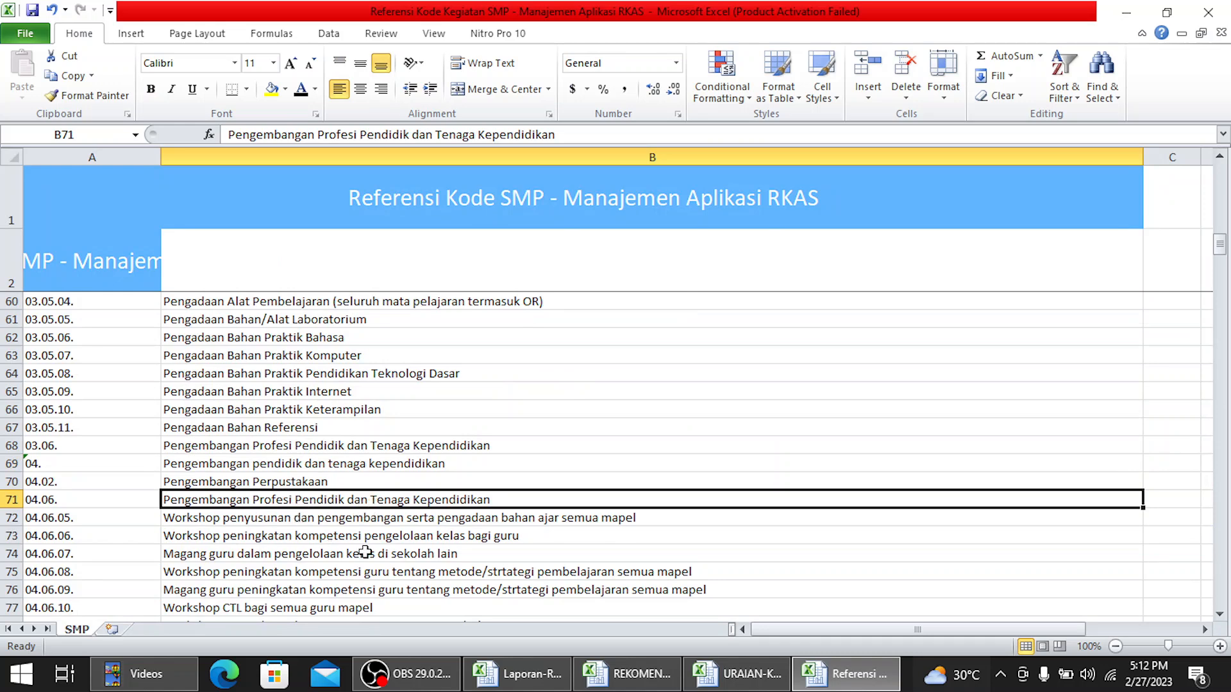
left_click(71, 76)
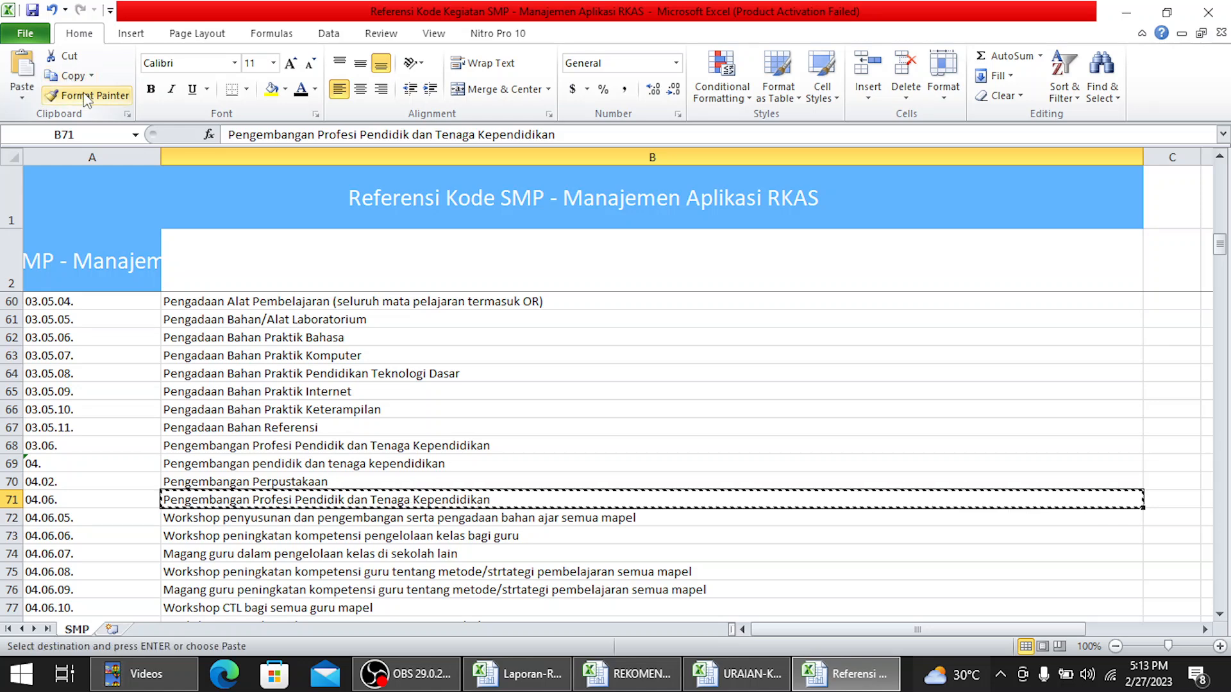
left_click(737, 673)
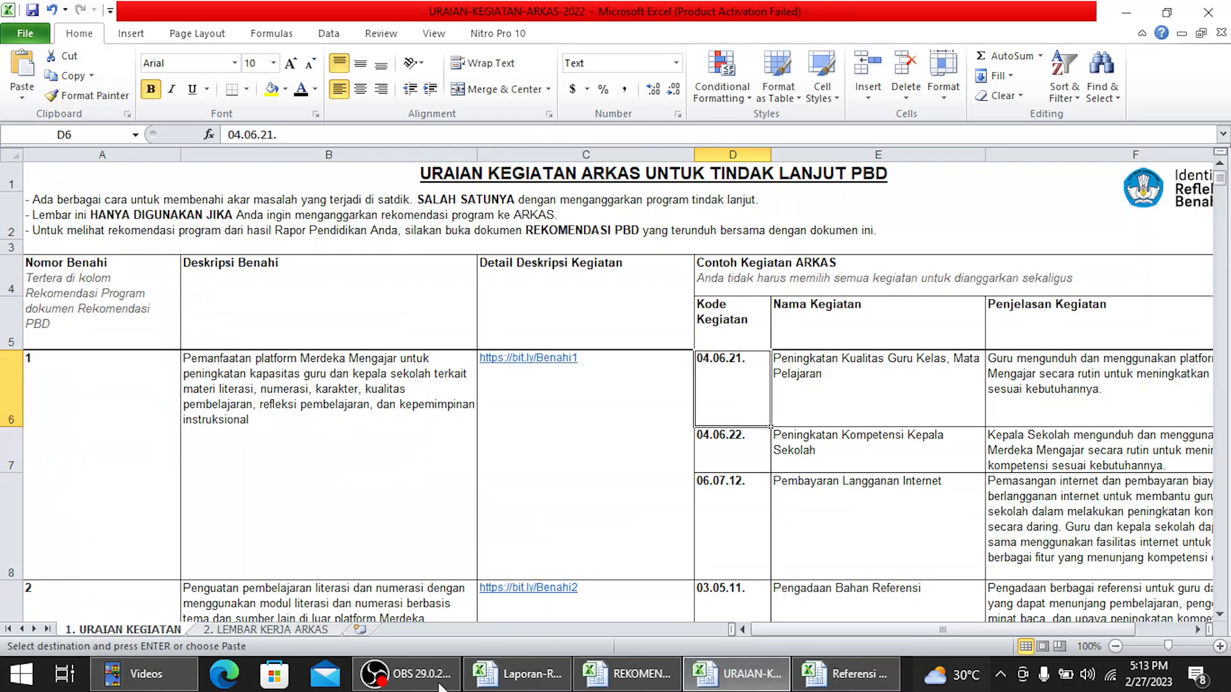
left_click(246, 629)
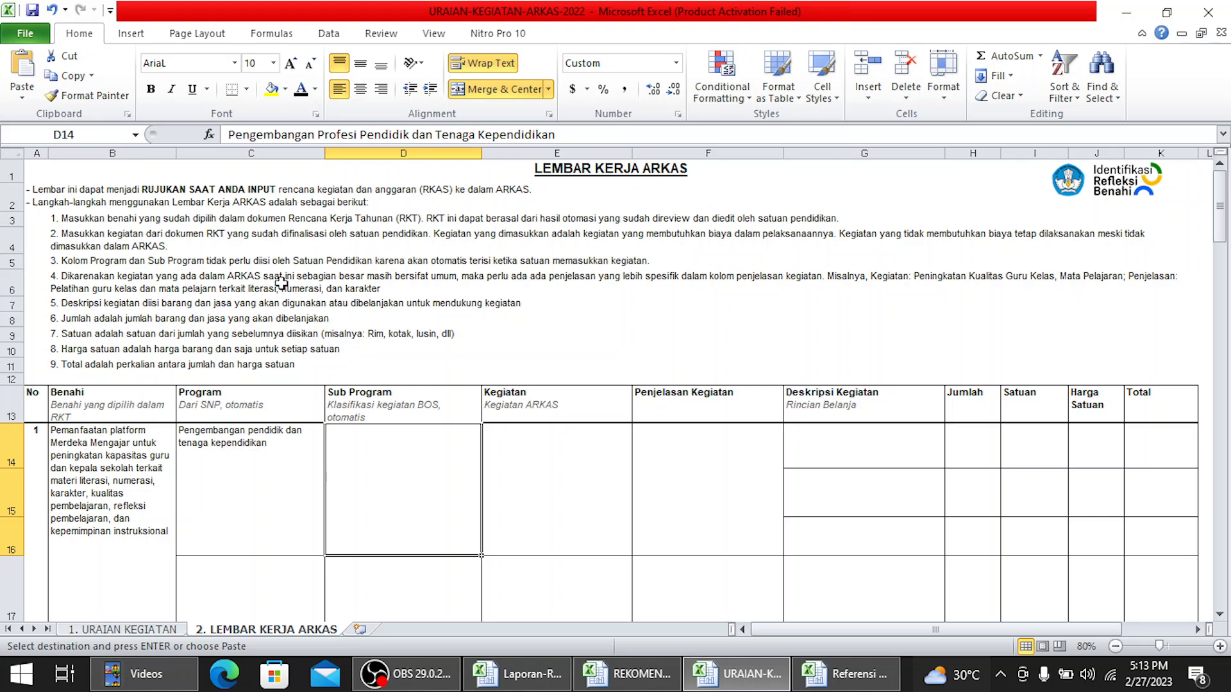
key("Return")
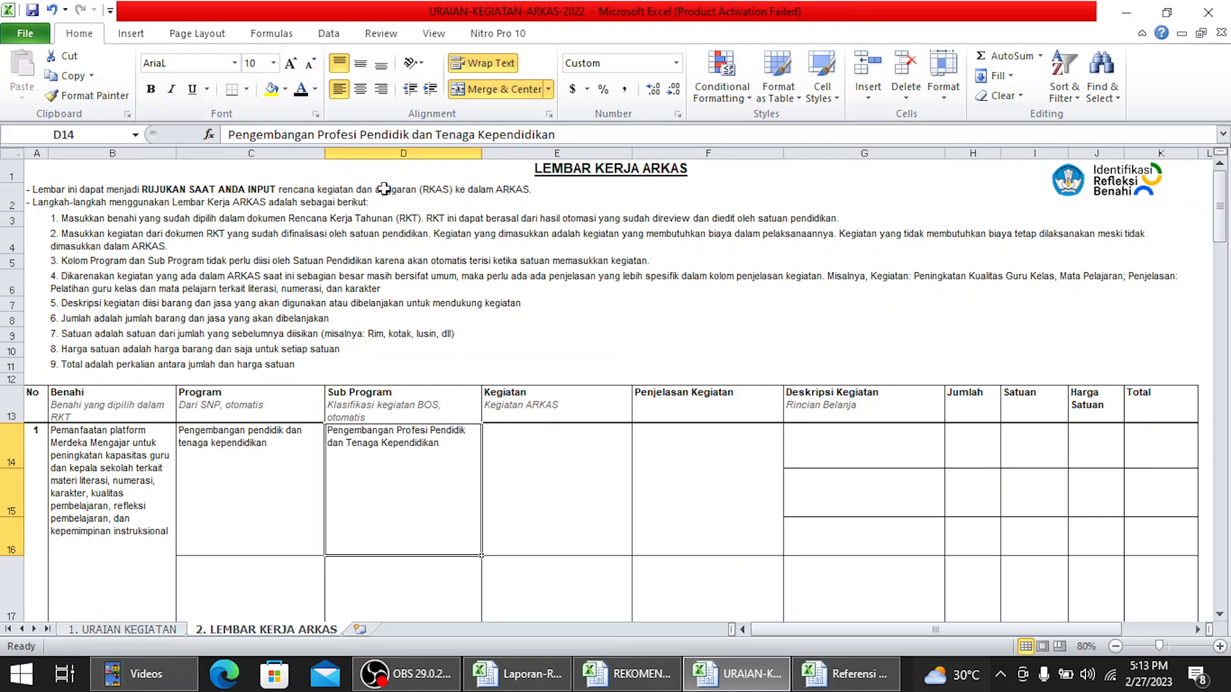
Copy the activity name Peningkatan Kualitas Guru Kelas, Mata Pelajaran from the URAIAN KEGIATAN sheet into the Kegiatan cell of No 1 in LEMBAR KERJA ARKAS
left_click(556, 468)
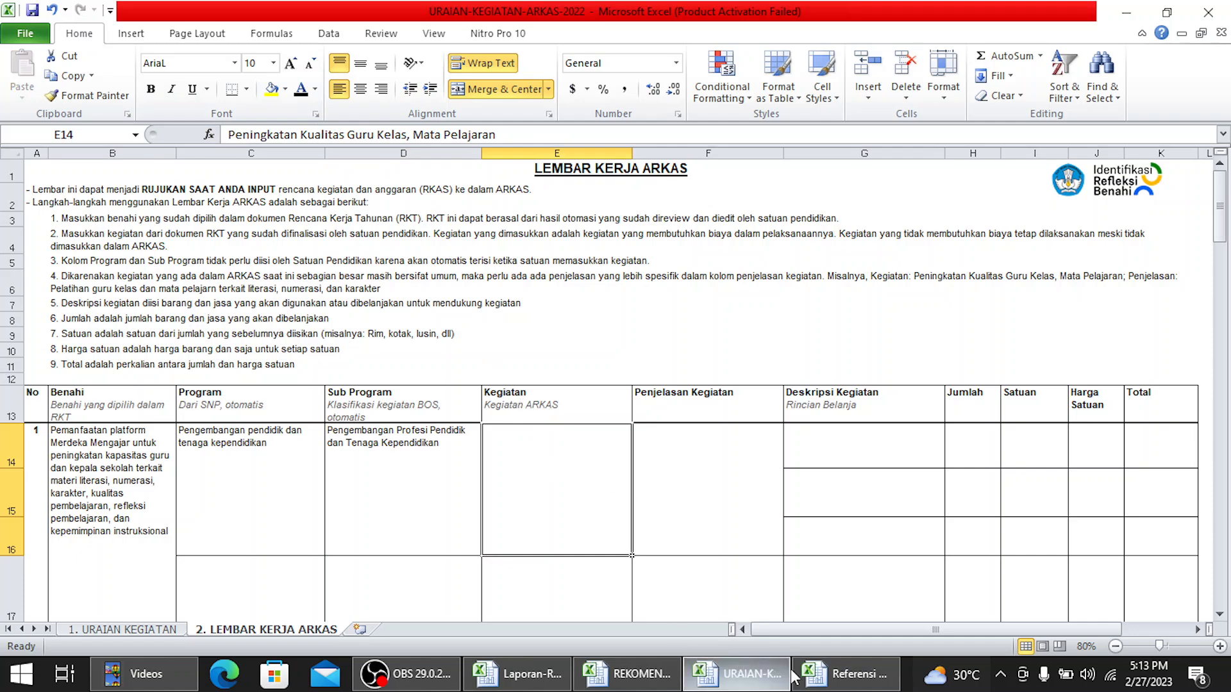
left_click(103, 632)
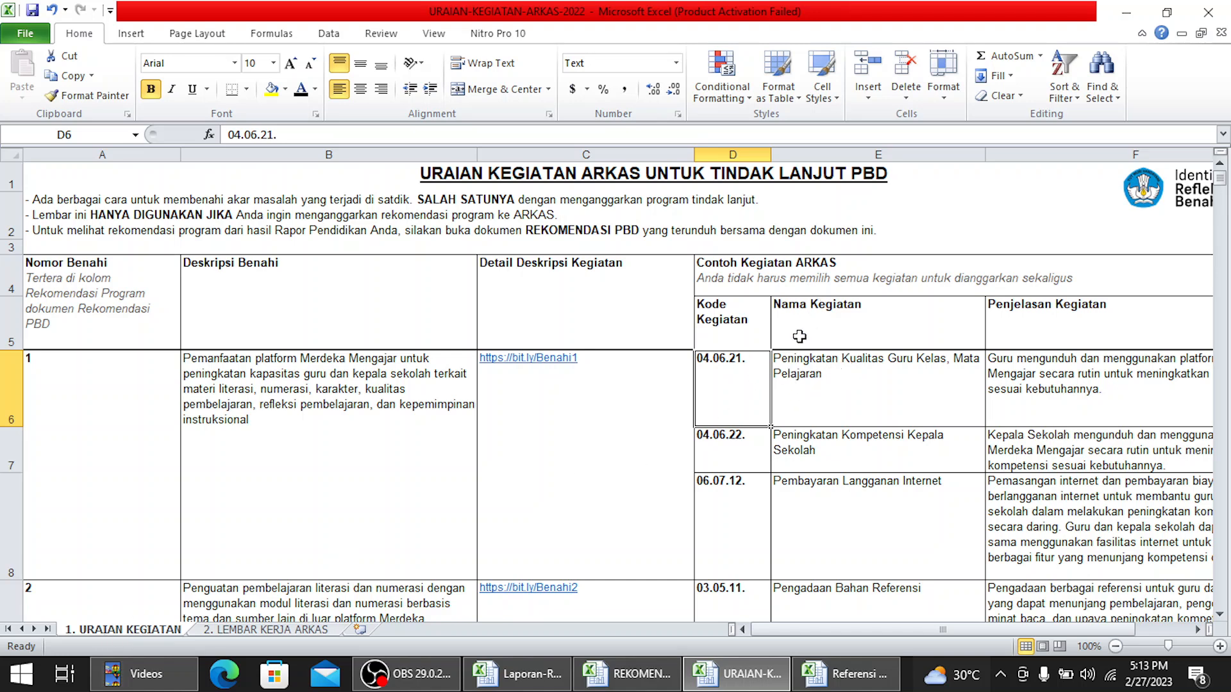
left_click(800, 380)
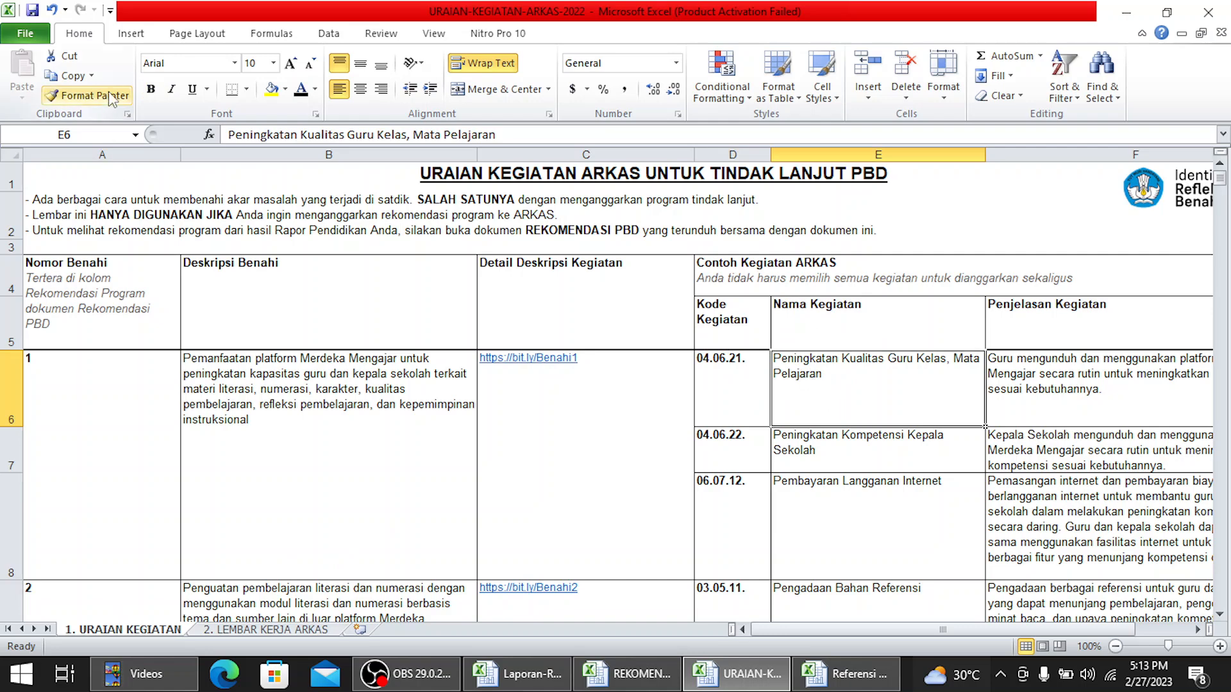
left_click(64, 76)
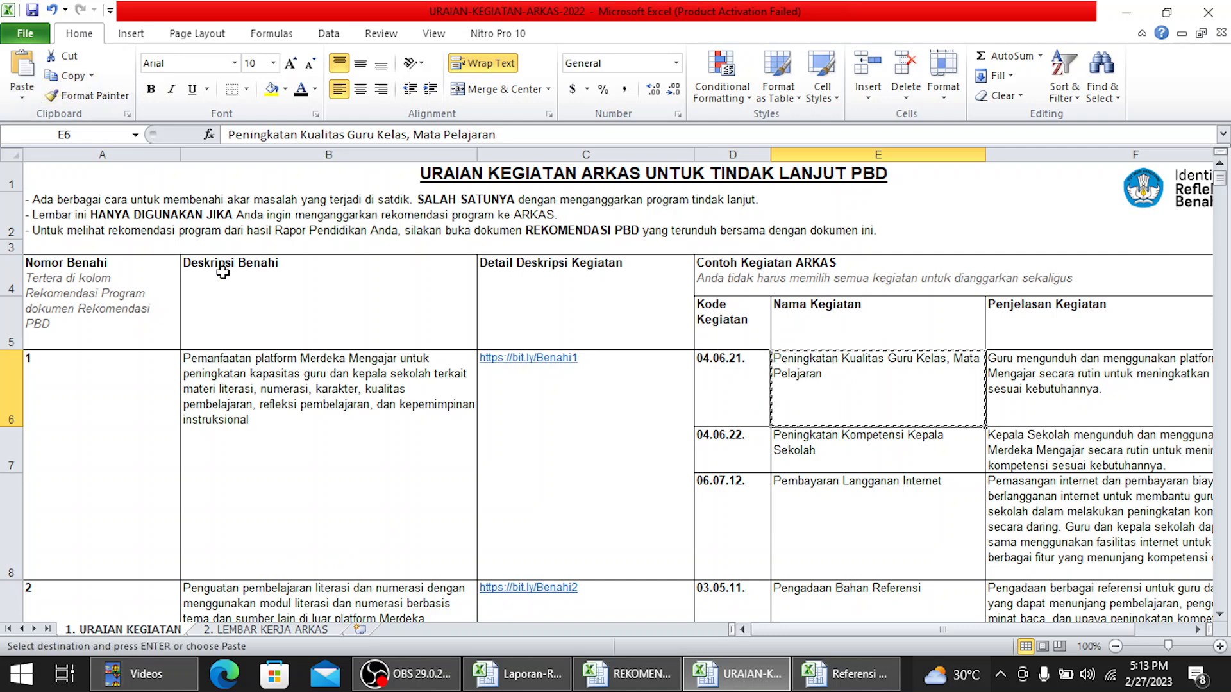
left_click(263, 631)
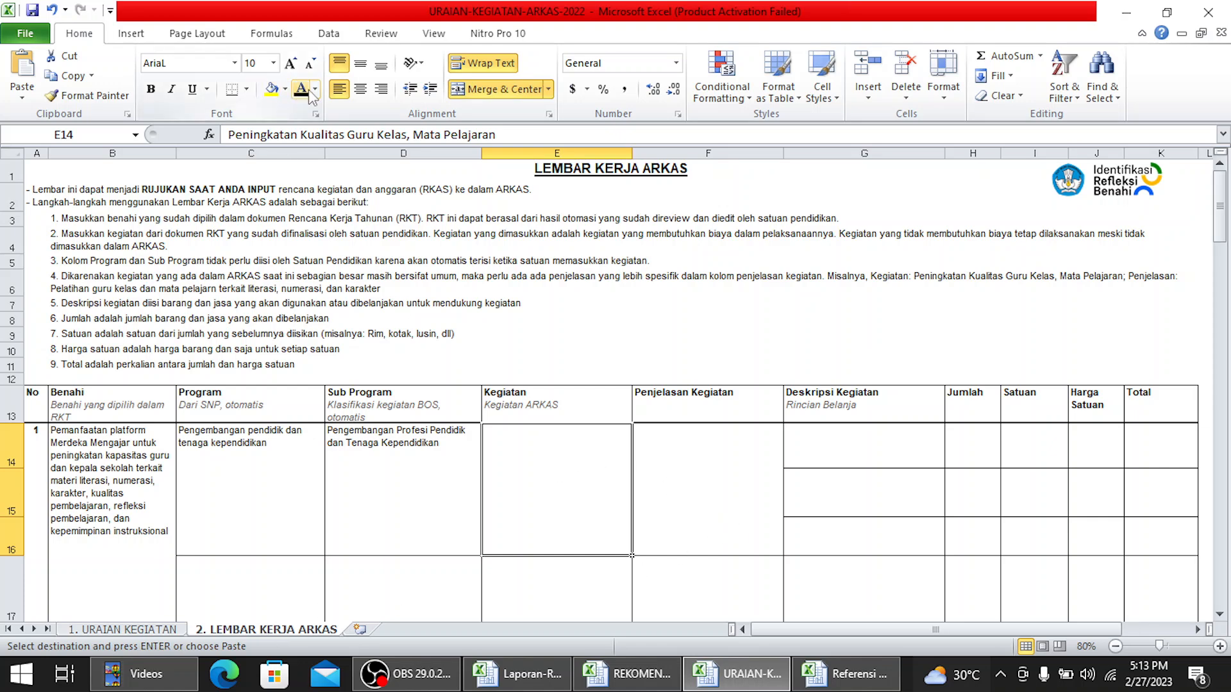
key("Return")
Check the activity's explanation on URAIAN KEGIATAN, then set No 1's hidden Penjelasan Kegiatan, Pelatihan Pemanfaatan Platform Merdeka Mengajar (PMM) bagi guru kepala sekolah, to black text
left_click(707, 492)
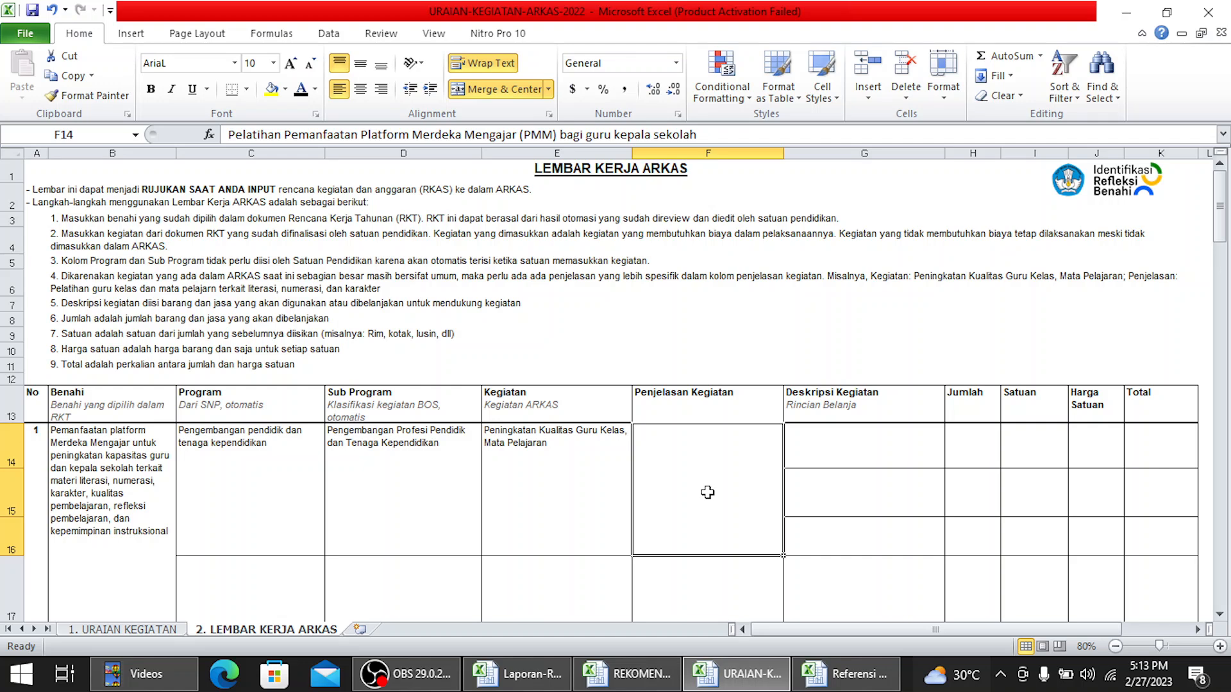
left_click(153, 632)
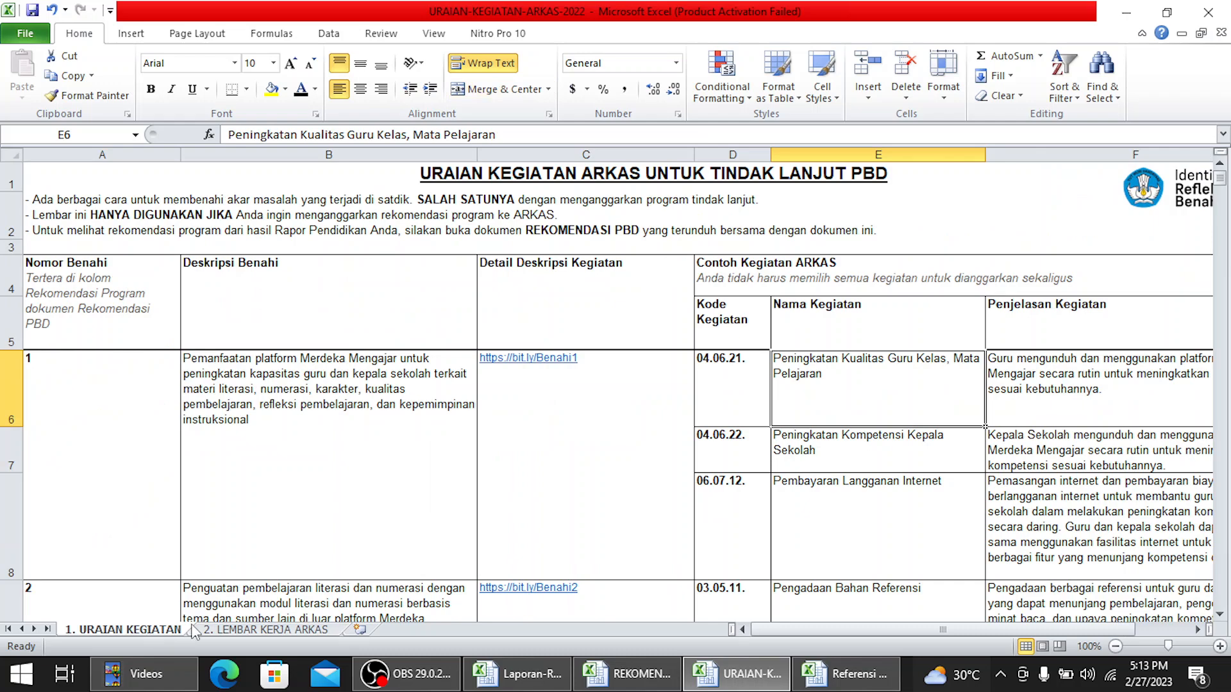
left_click_drag(928, 630, 1011, 632)
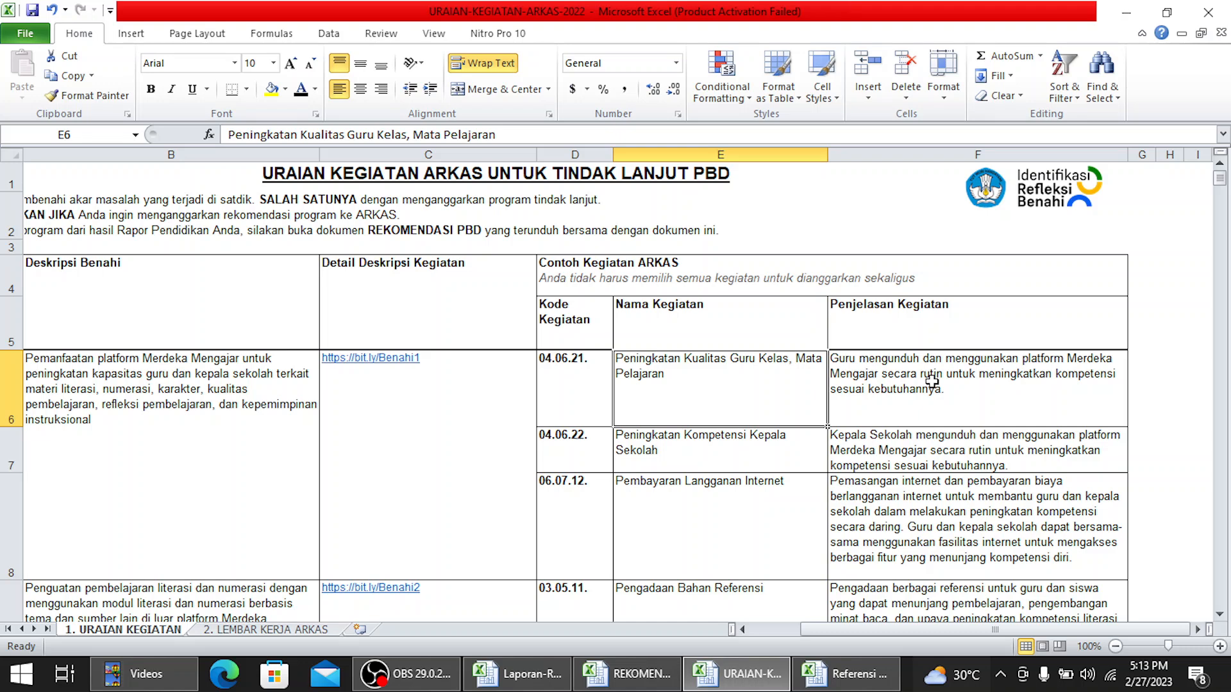
left_click(299, 629)
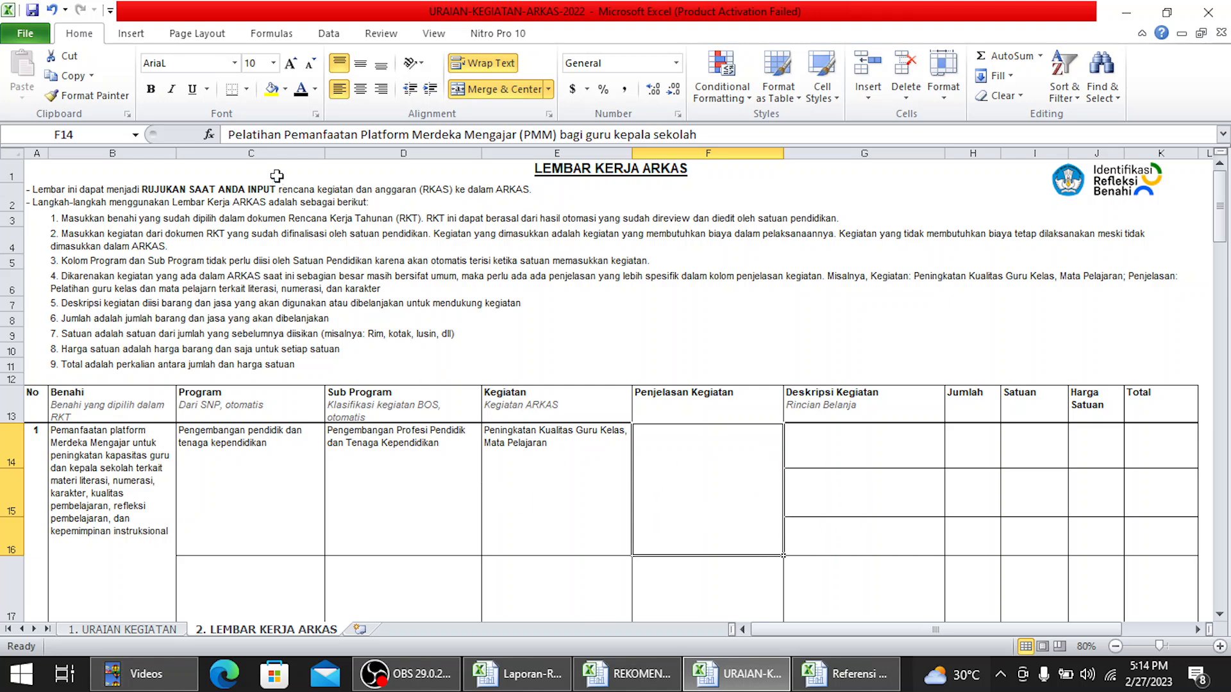
left_click(301, 91)
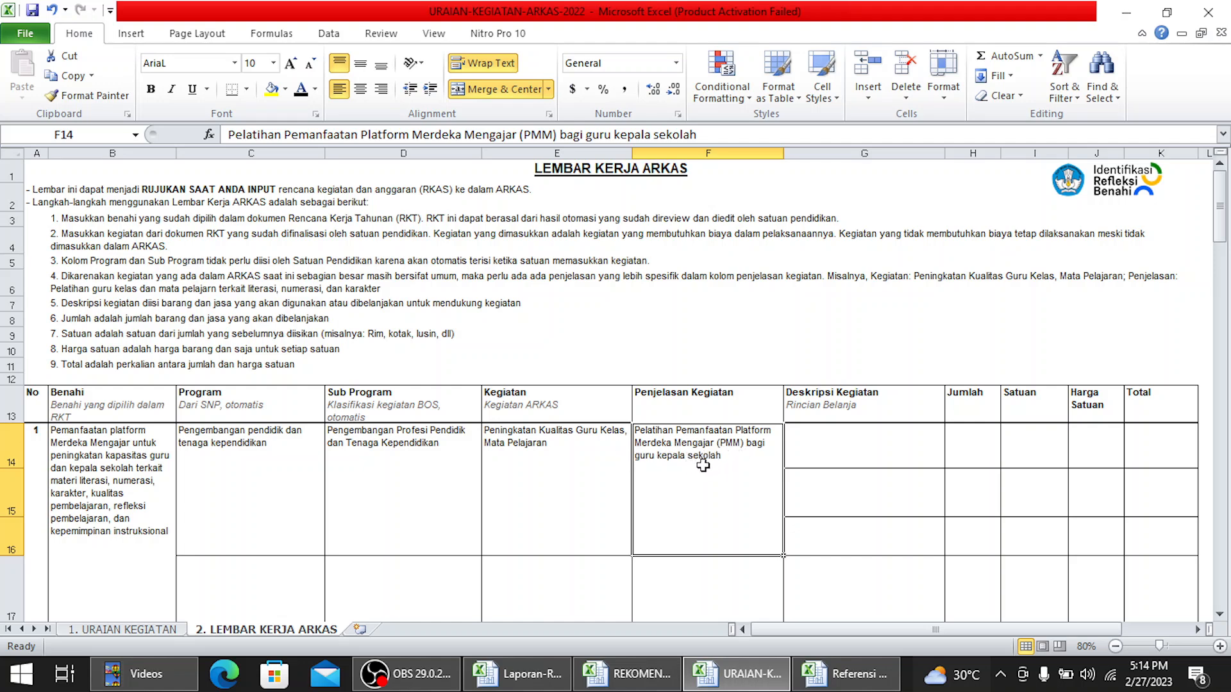
Reveal the first expense row of No 1 in black text: Konsumsi Pelatihan Pemanfaatan Platform Merdeka Mengajar (PMM), 18 Bungkus at 30,000, and the total =H14*J14
left_click(822, 450)
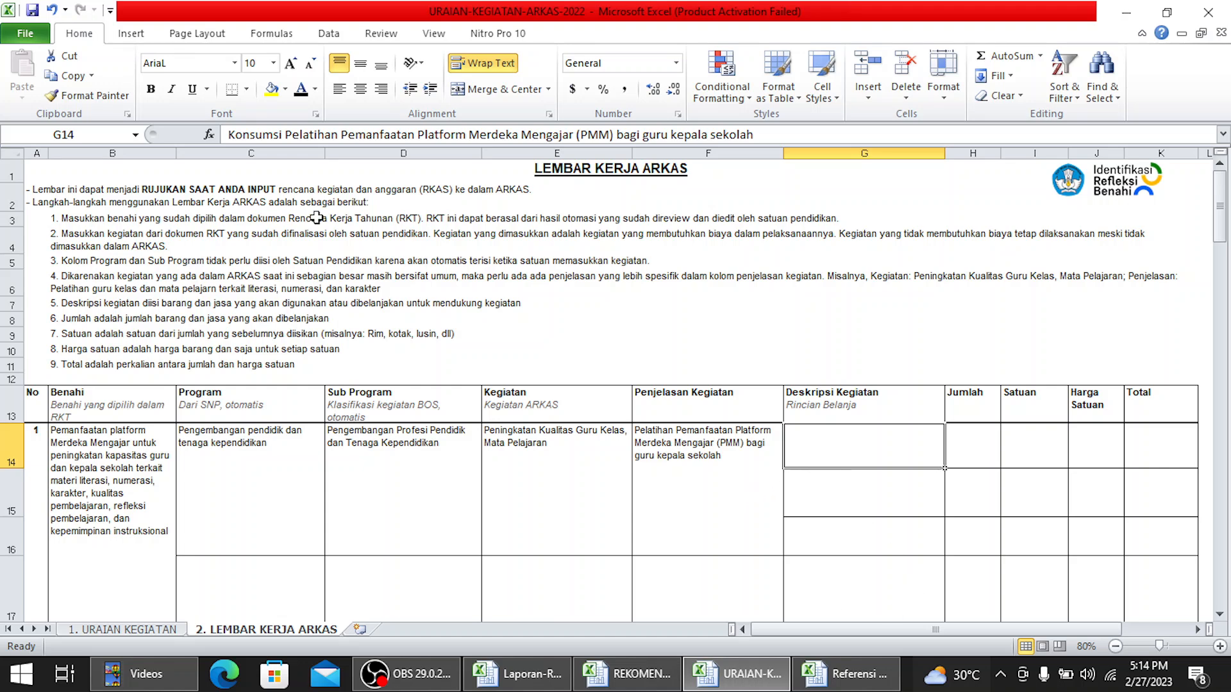
left_click(298, 95)
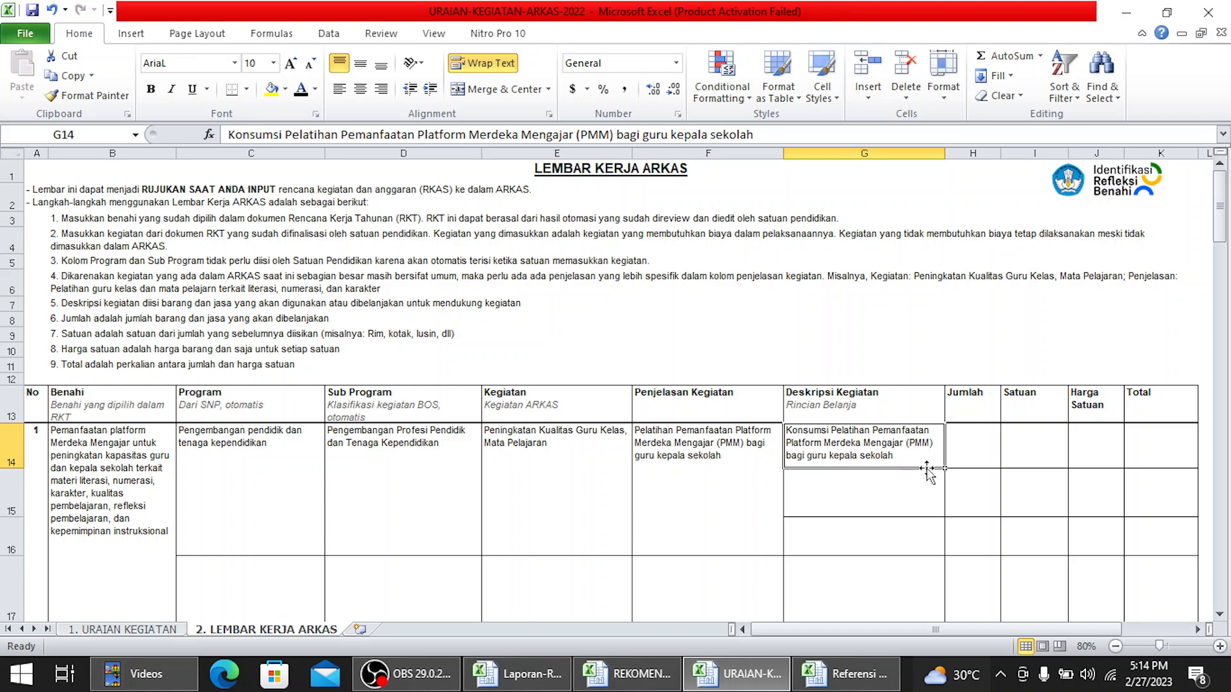
left_click(1026, 454)
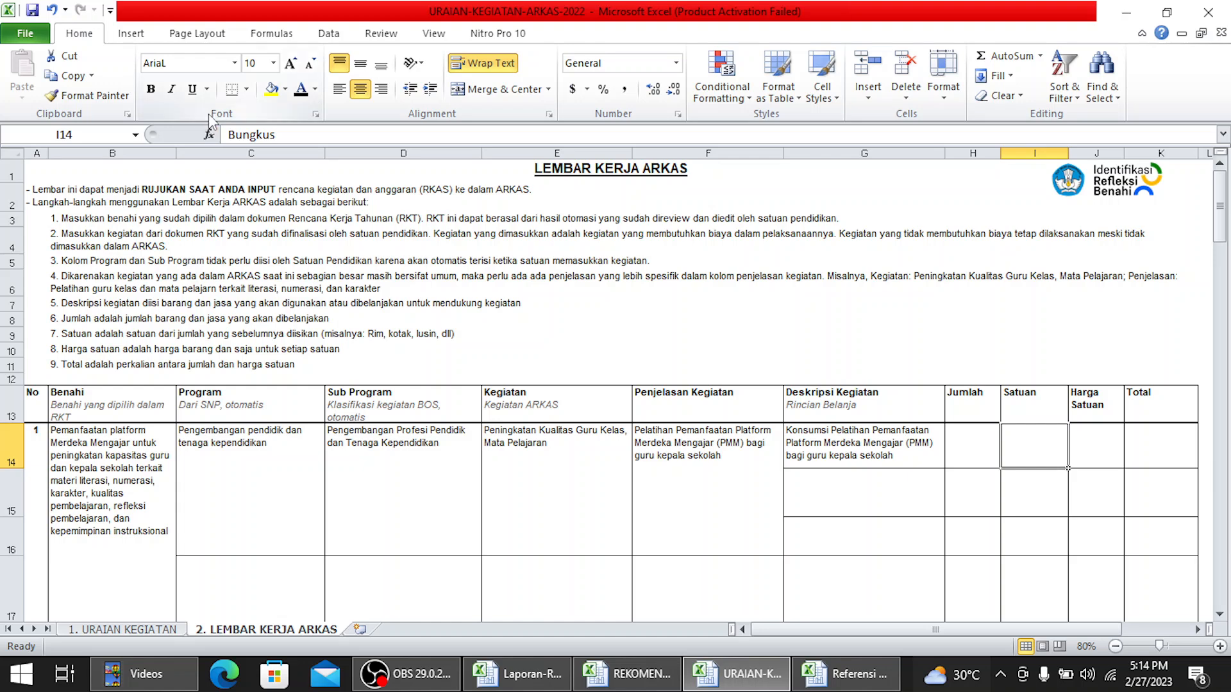
left_click(302, 91)
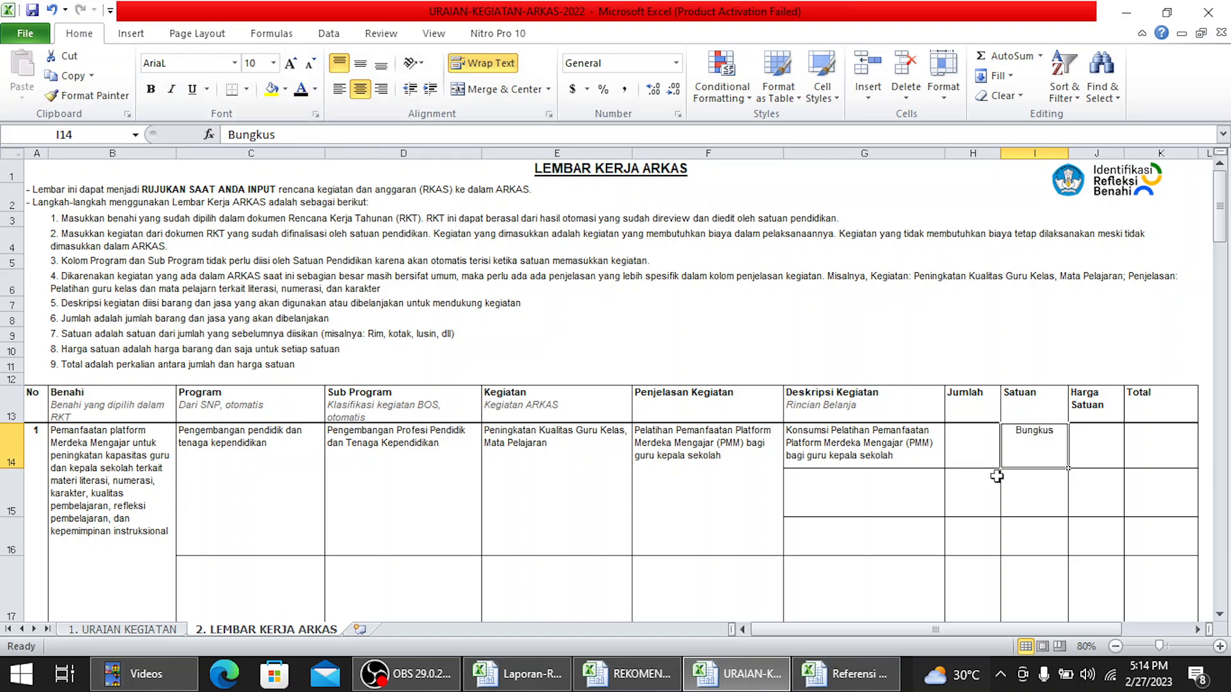
left_click(965, 448)
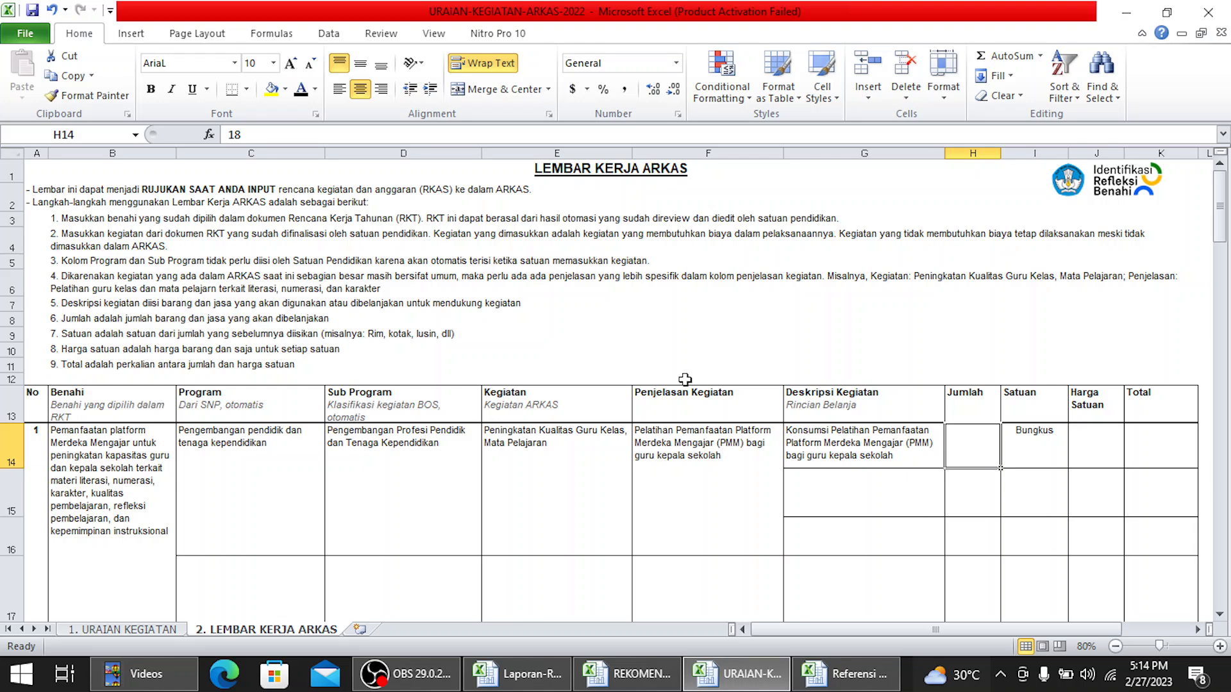
left_click(301, 89)
left_click(1096, 435)
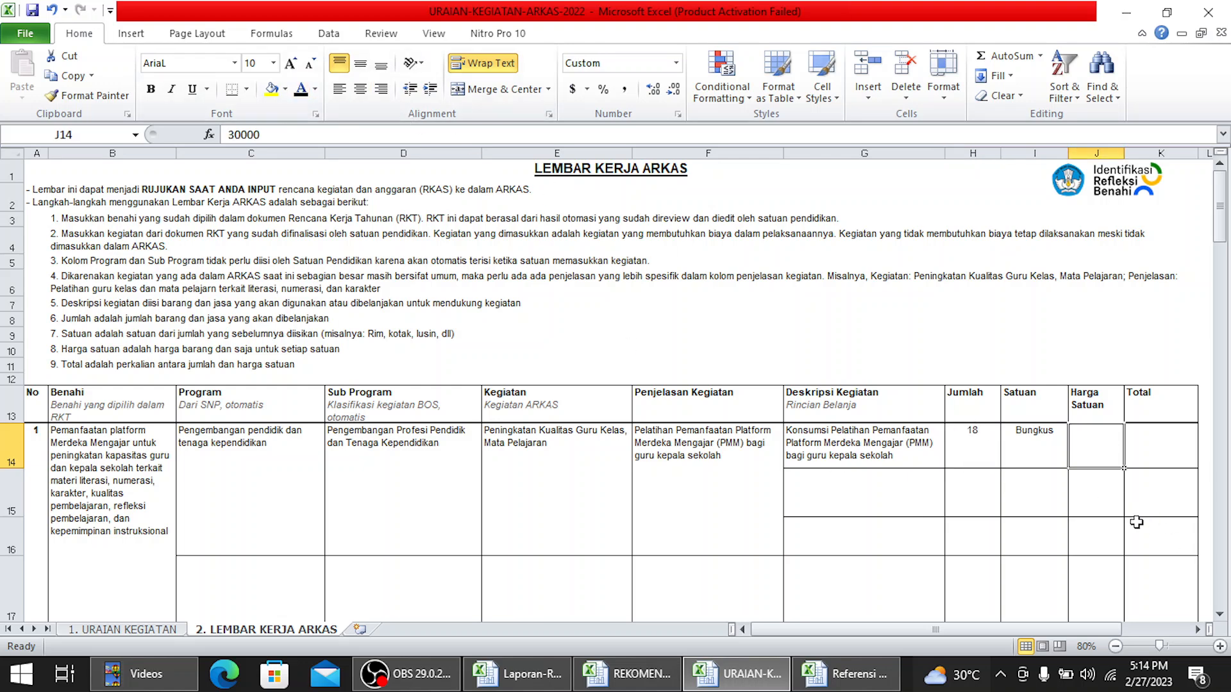
left_click(300, 89)
left_click(1160, 442)
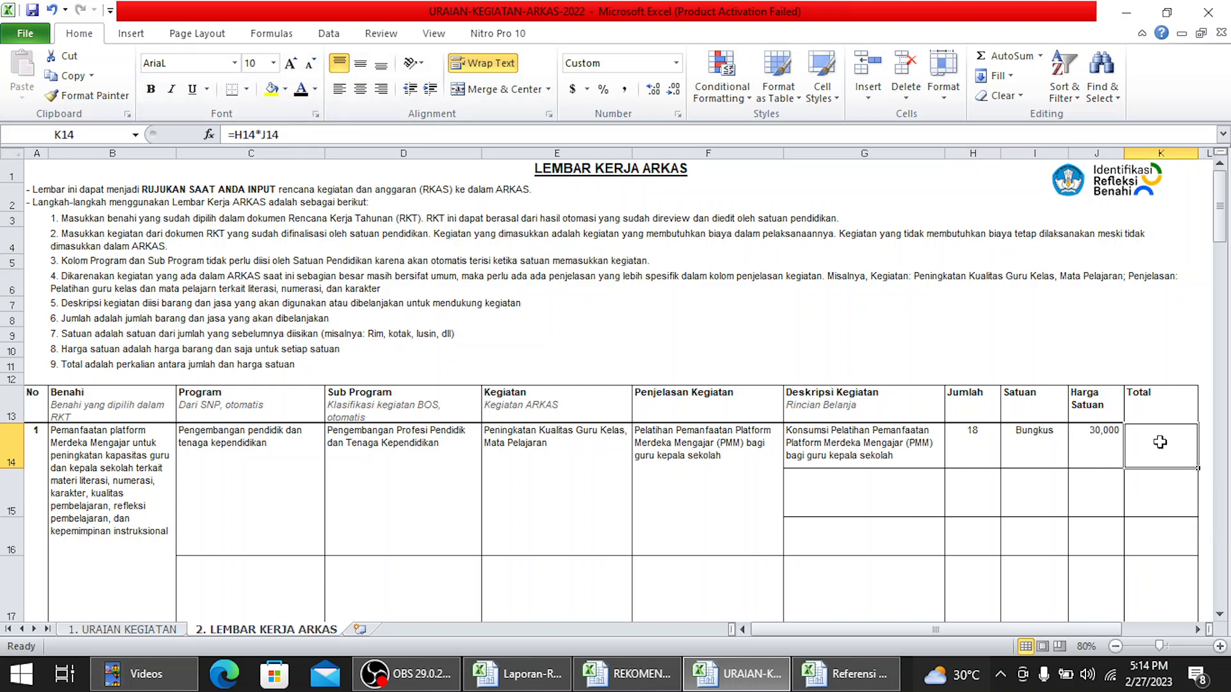
left_click(301, 89)
Reveal the second expense row of No 1 in black text: Honor nara sumber Pelatihan PMM, 1 OH at 500,000, and the total =H15*J15
left_click(751, 450)
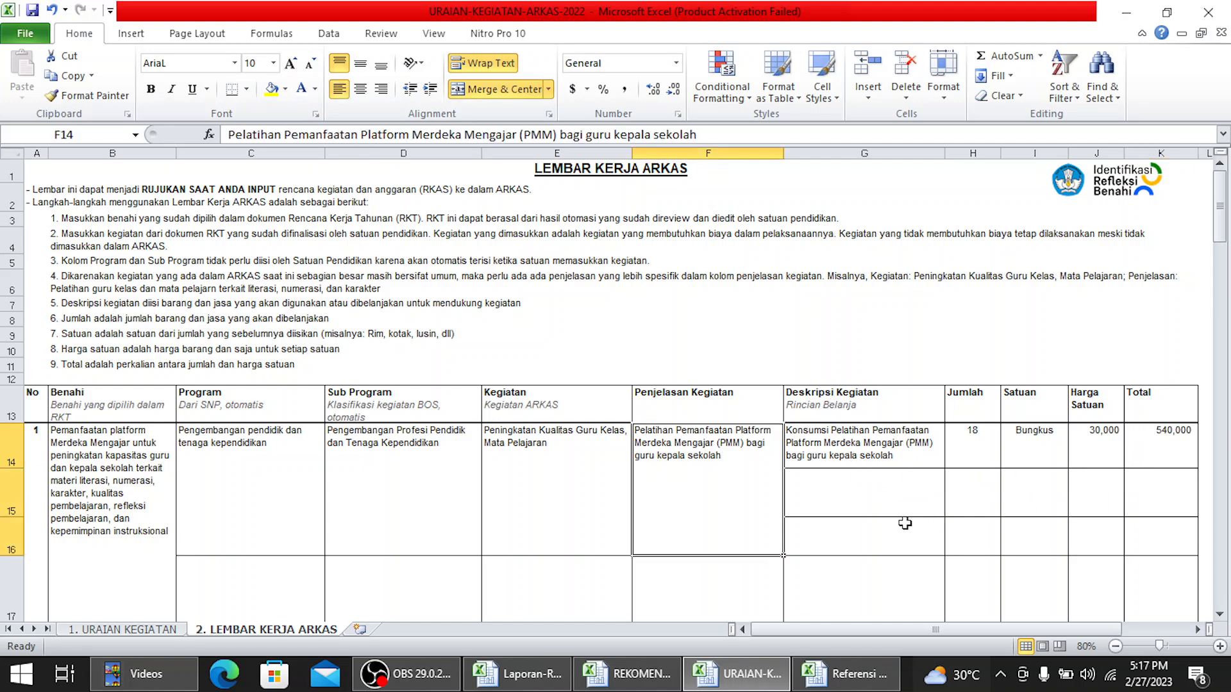
left_click(851, 500)
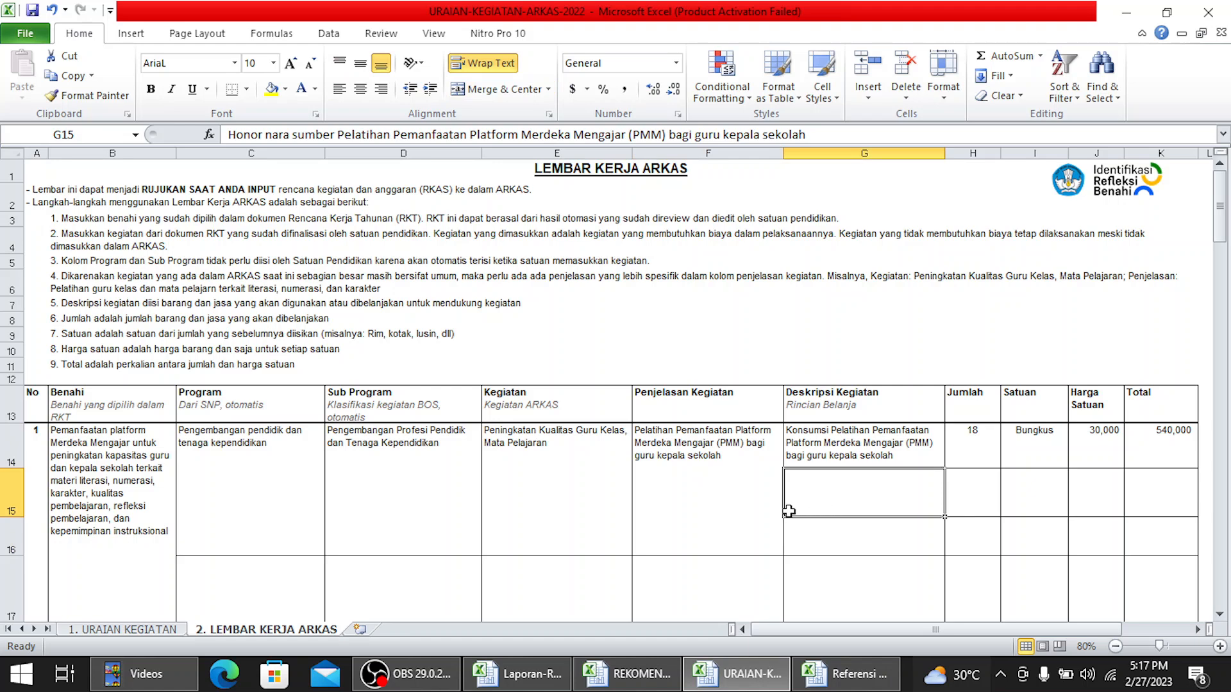
left_click(315, 88)
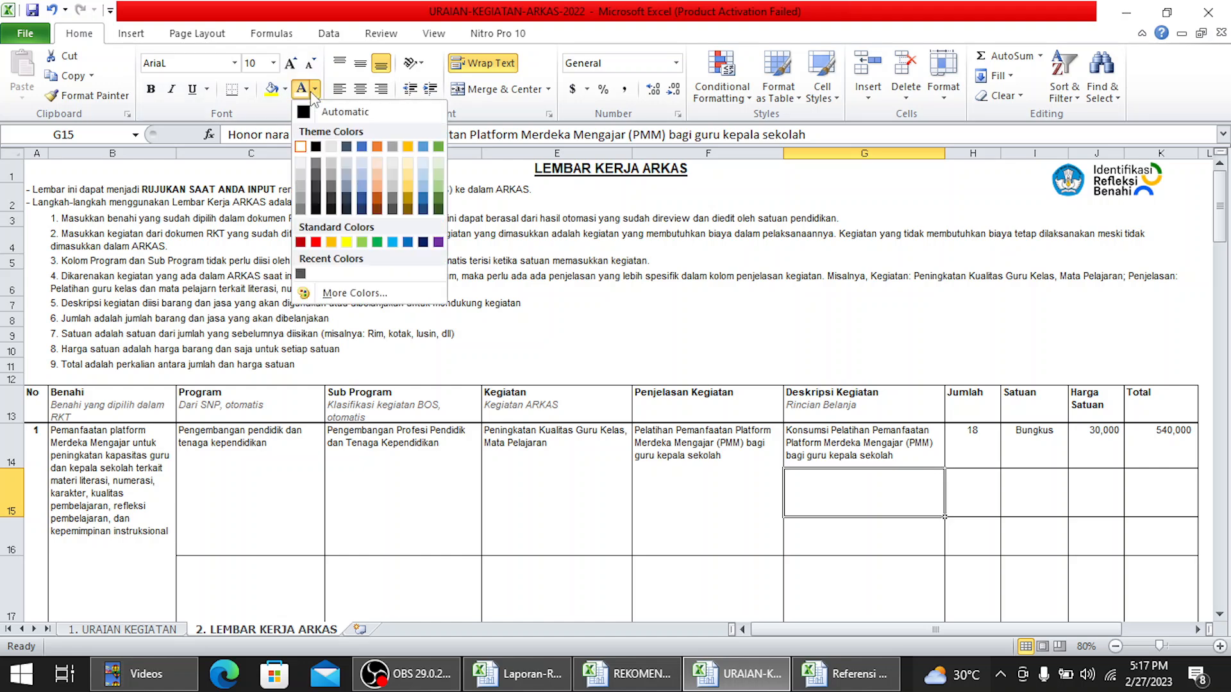
left_click(317, 113)
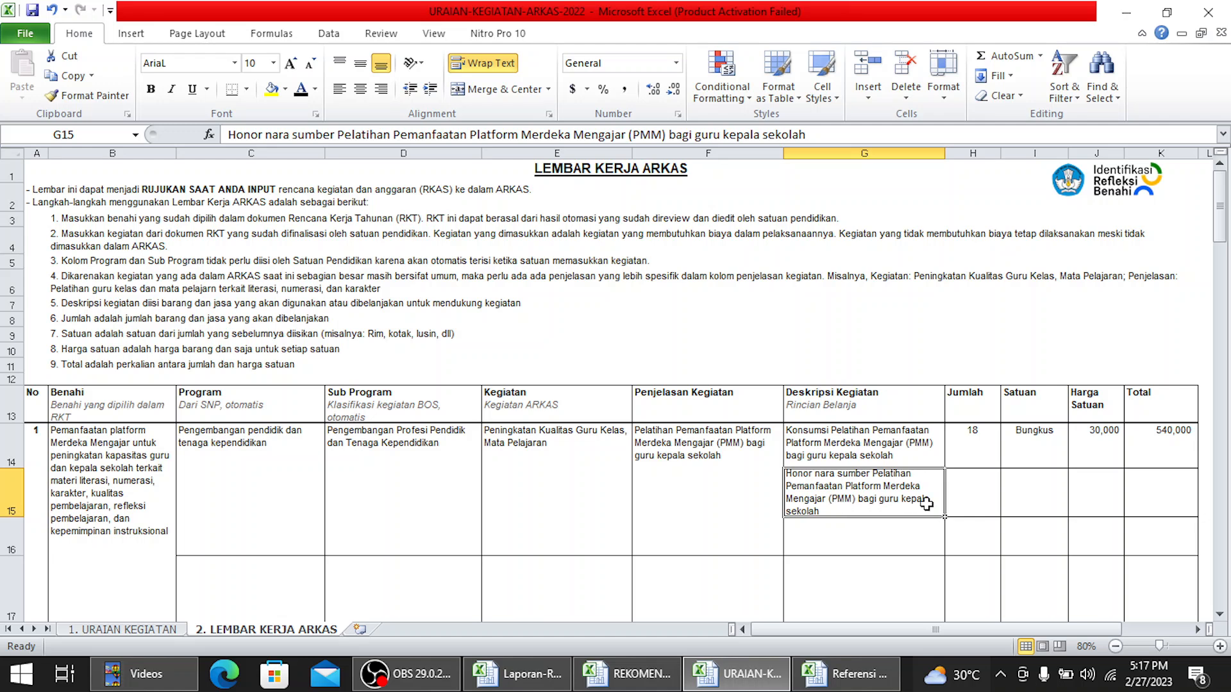
left_click(1031, 487)
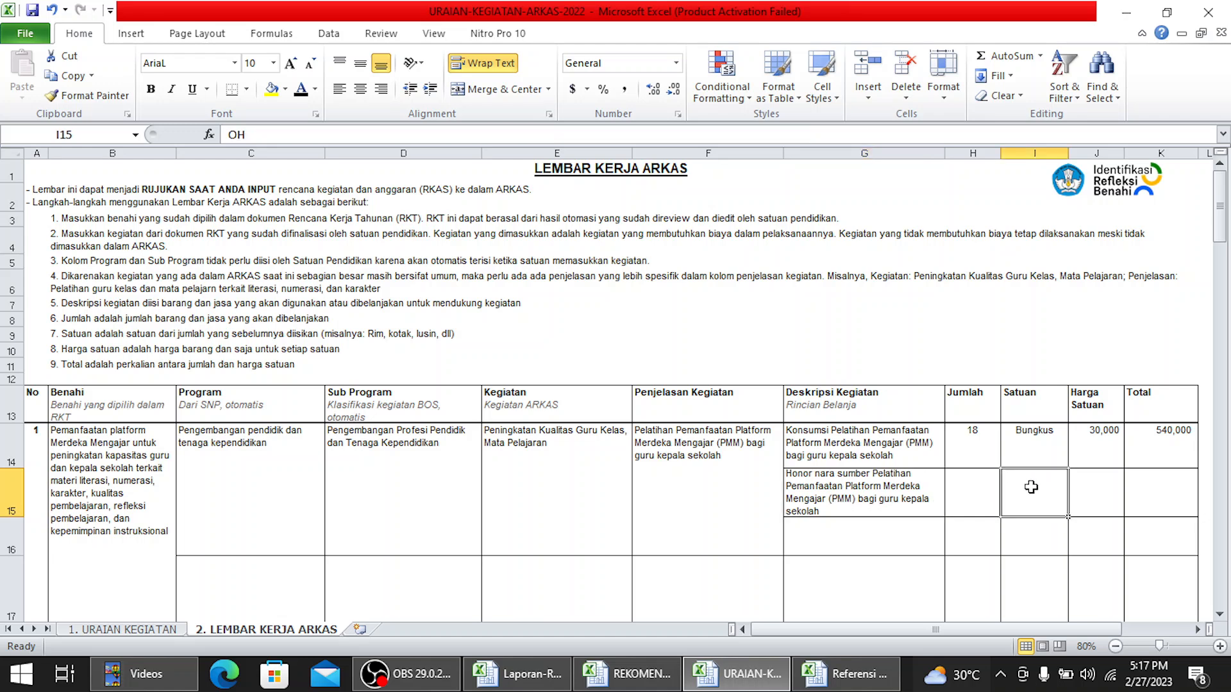
left_click(302, 91)
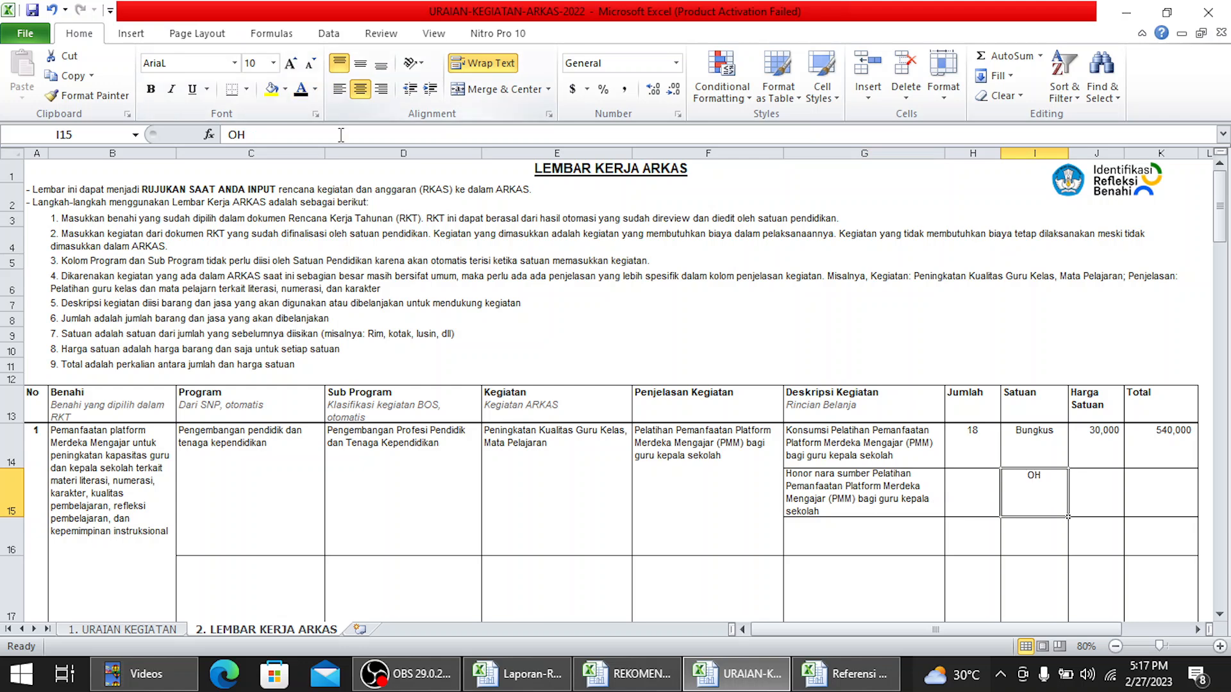
left_click(975, 498)
left_click(301, 91)
left_click(1083, 503)
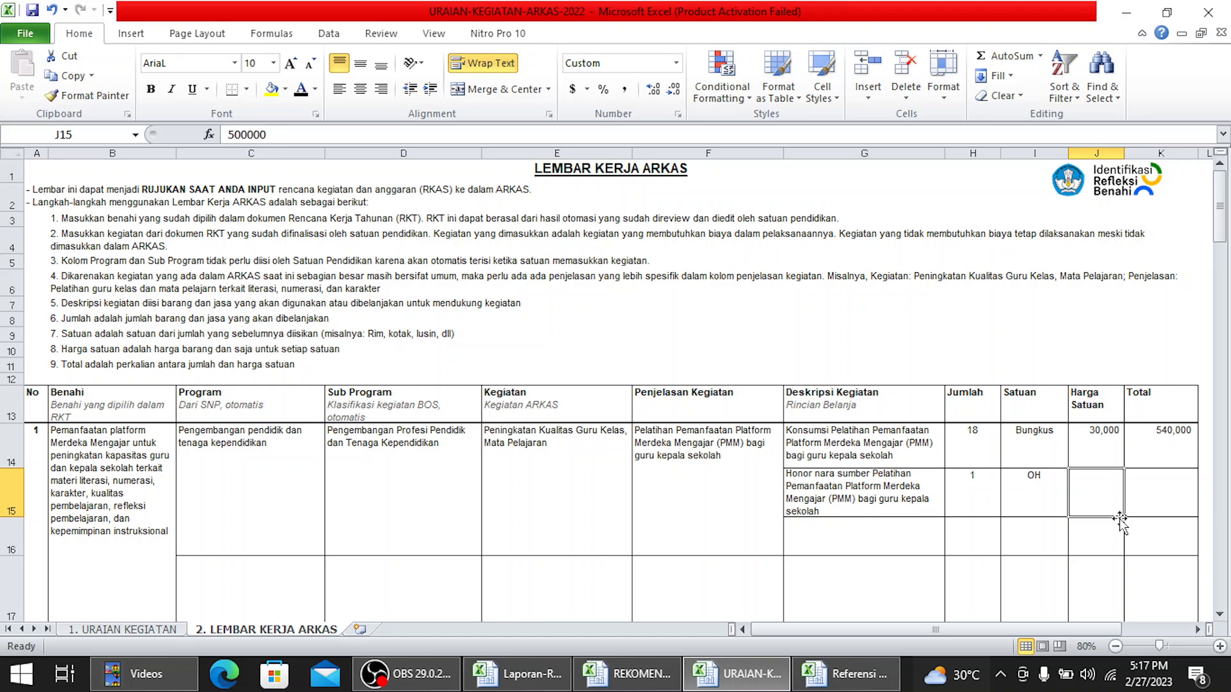
left_click(301, 90)
left_click(1150, 473)
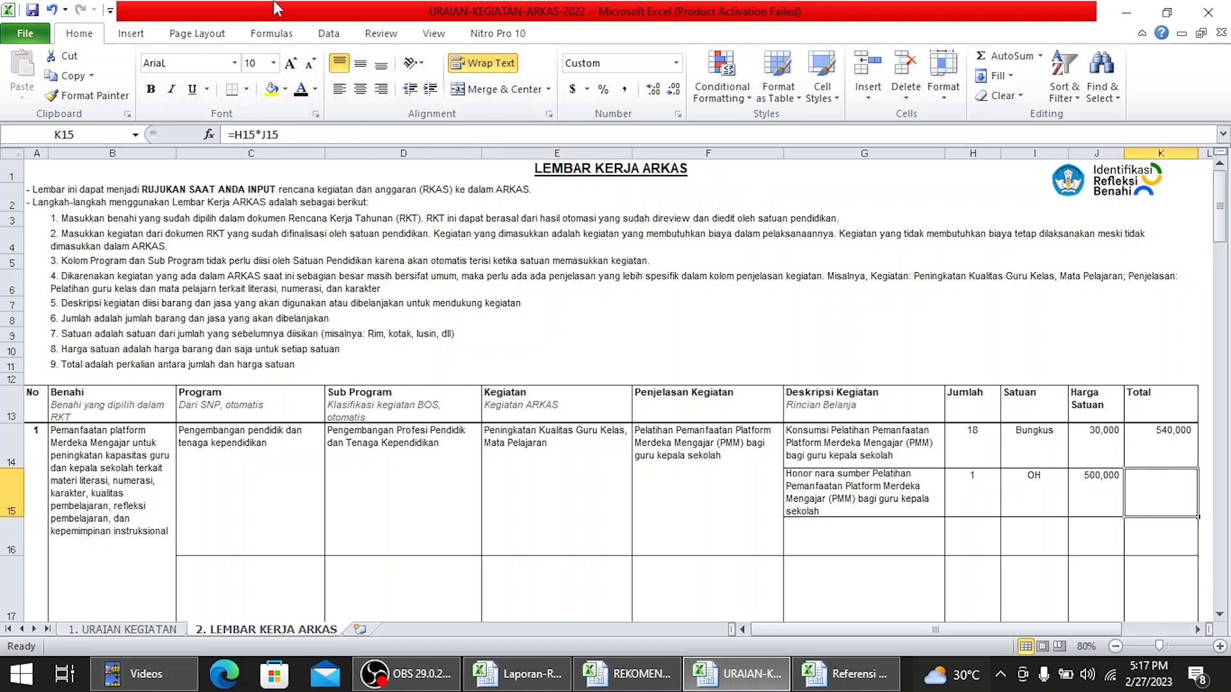
left_click(301, 91)
Reveal the third expense row of No 1 in black text: Snack Pelatihan PMM, 18 Bungkus at 7,000, and the total =H16*J16
left_click(859, 545)
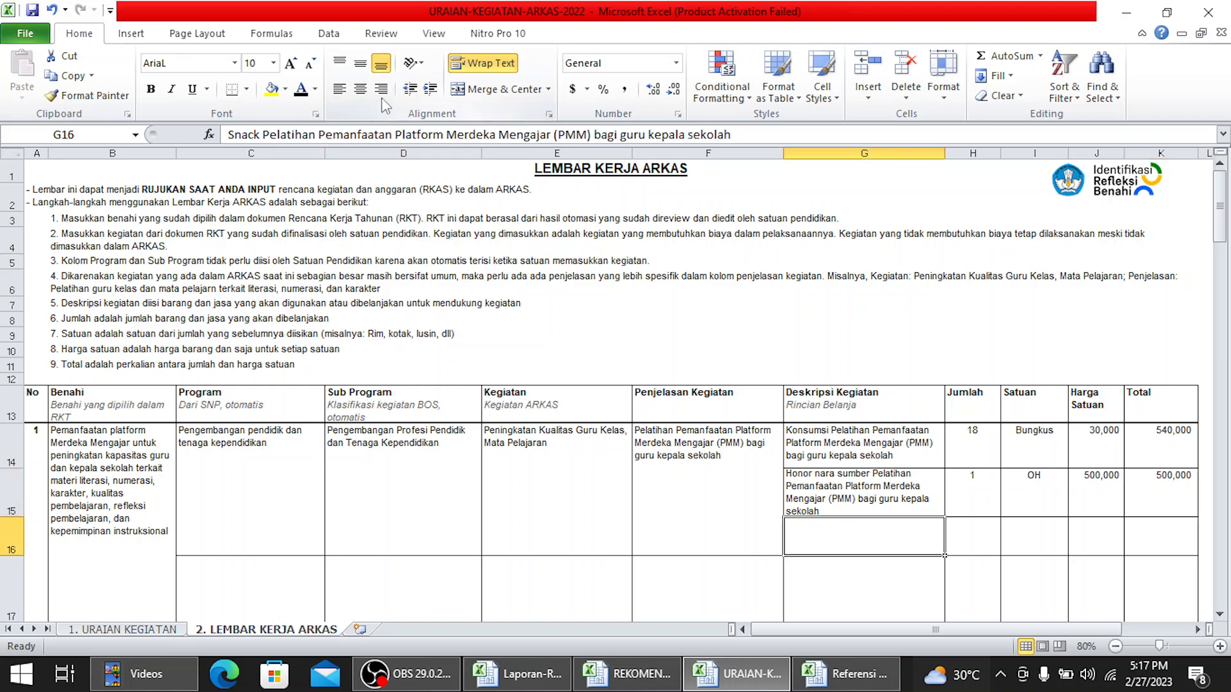
left_click(302, 91)
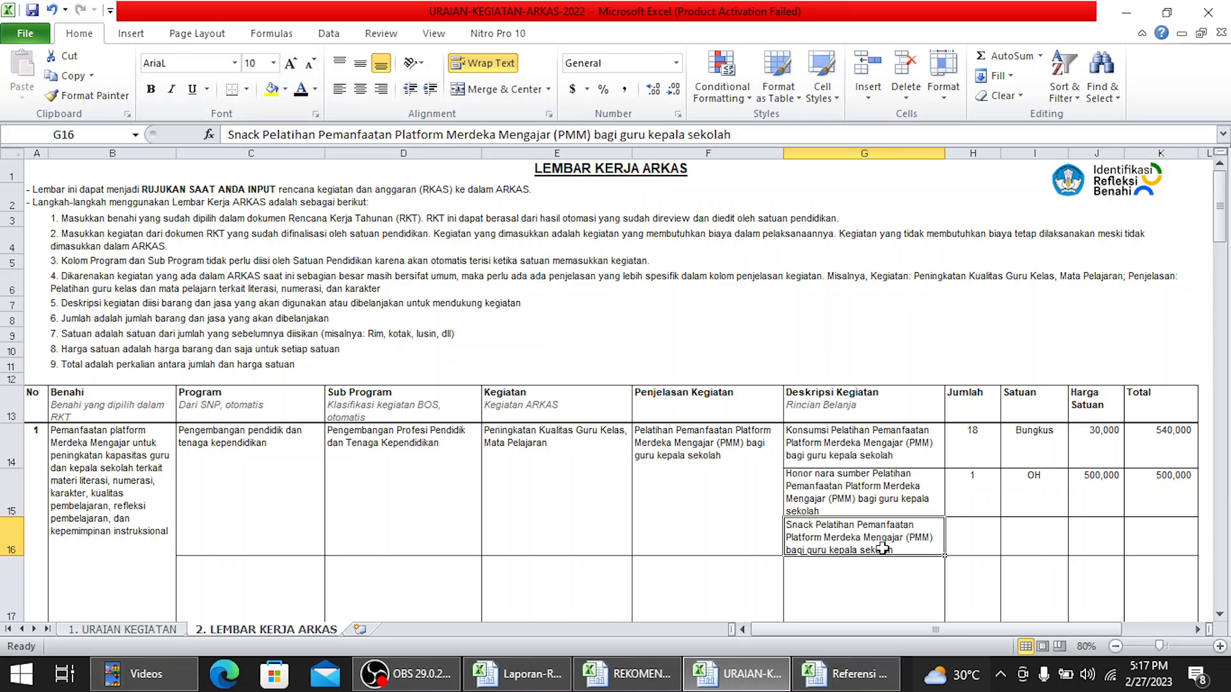
left_click(1031, 538)
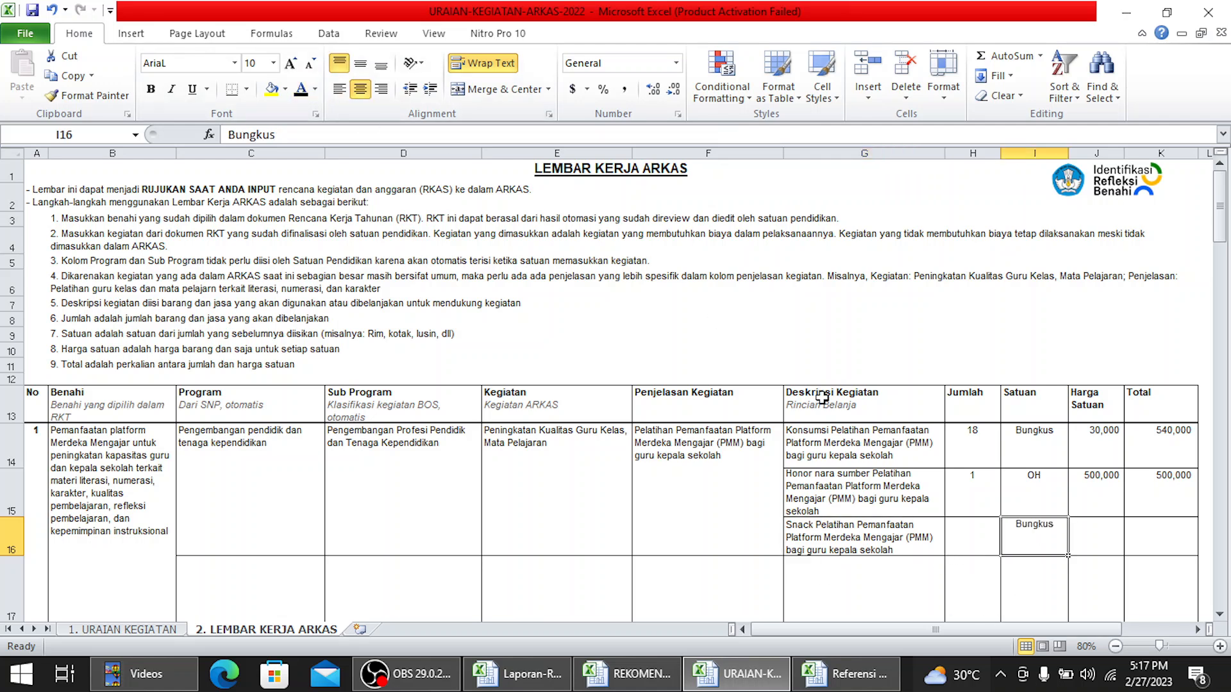
left_click(972, 550)
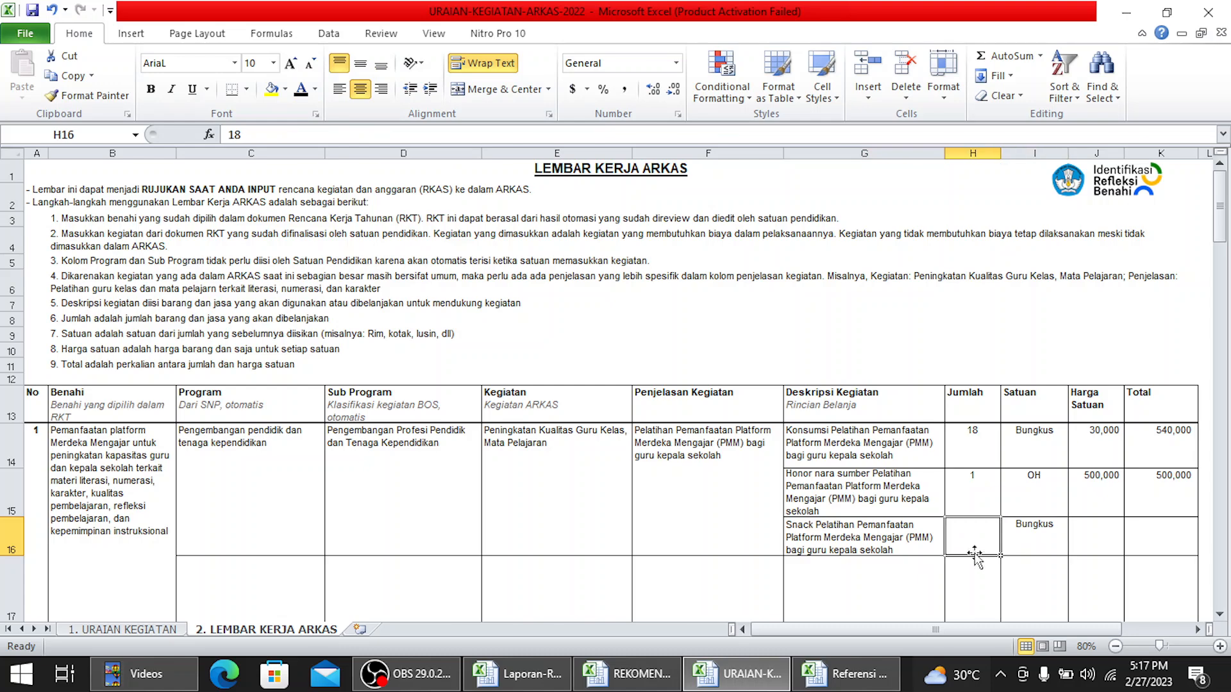
left_click(301, 90)
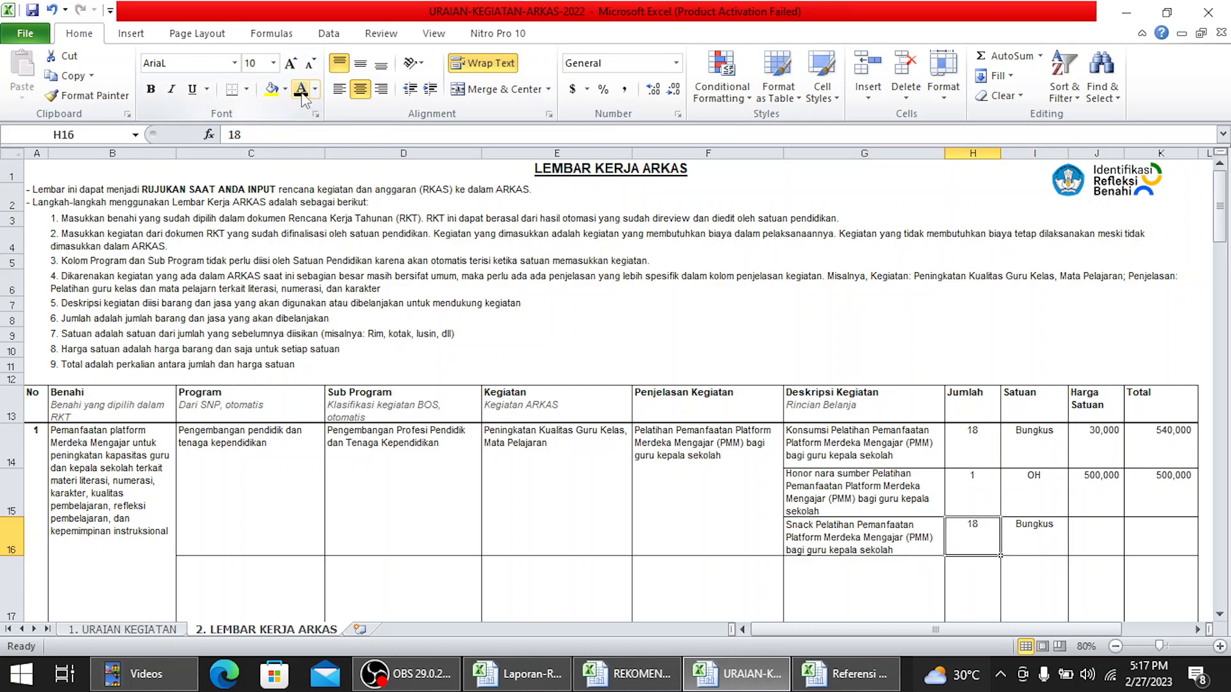
left_click(1111, 541)
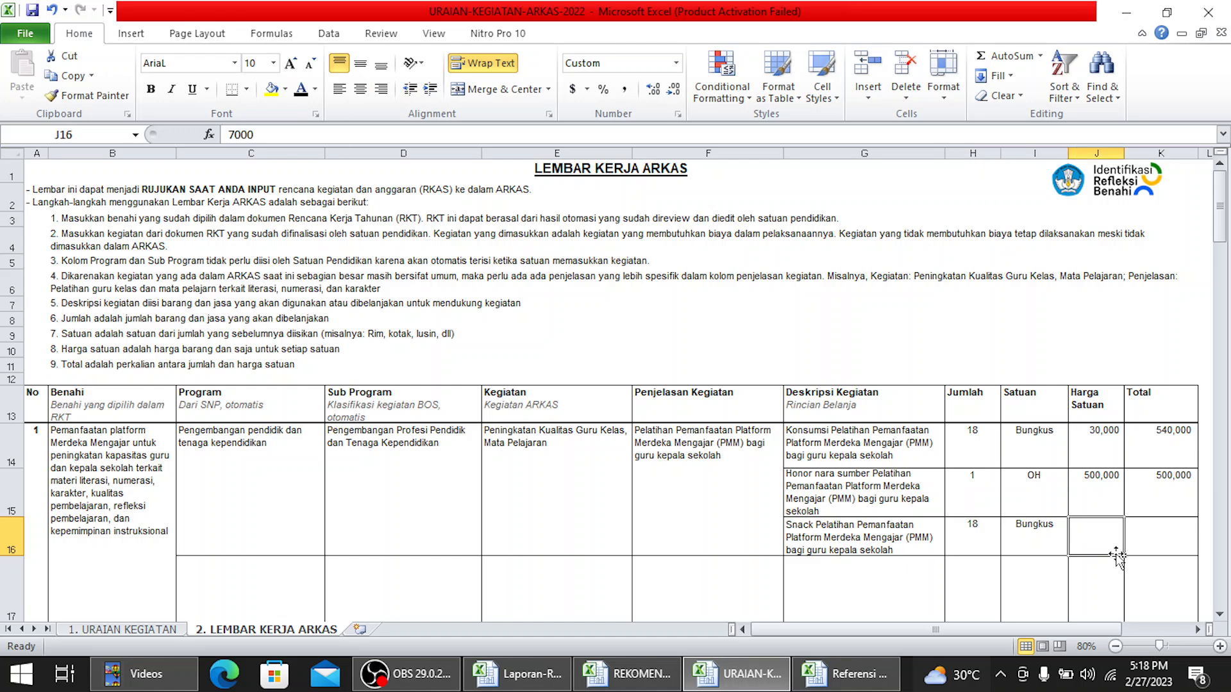
left_click(300, 90)
left_click(1183, 542)
left_click(301, 93)
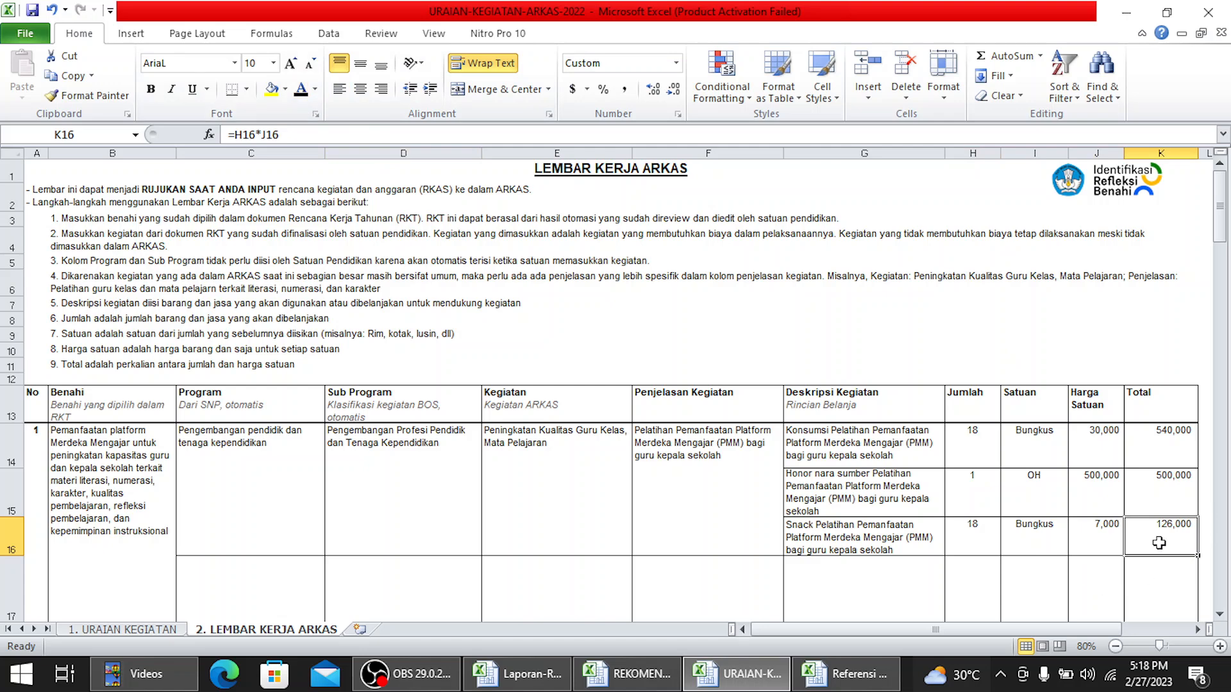
Examine No 1's activity and expense rows on LEMBAR KERJA ARKAS, and benahi 1 to 10 with their example activities on URAIAN KEGIATAN
scroll(1126, 513, "down", 1)
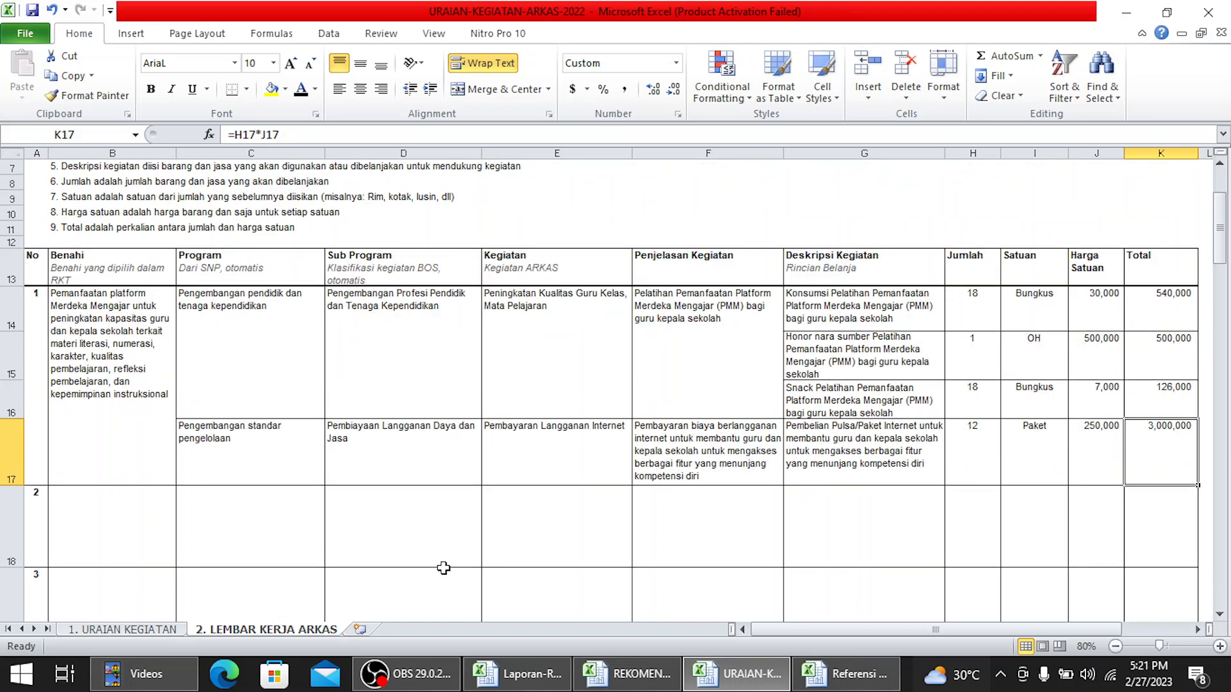
scroll(444, 568, "down", 1)
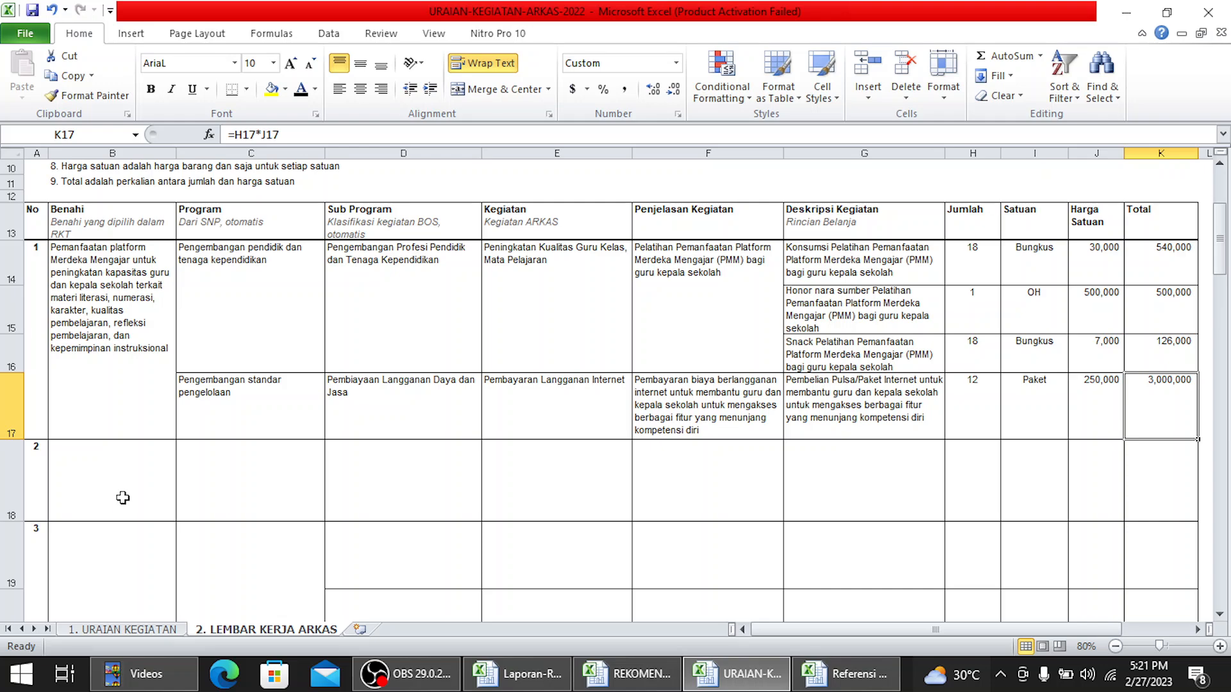
left_click(140, 629)
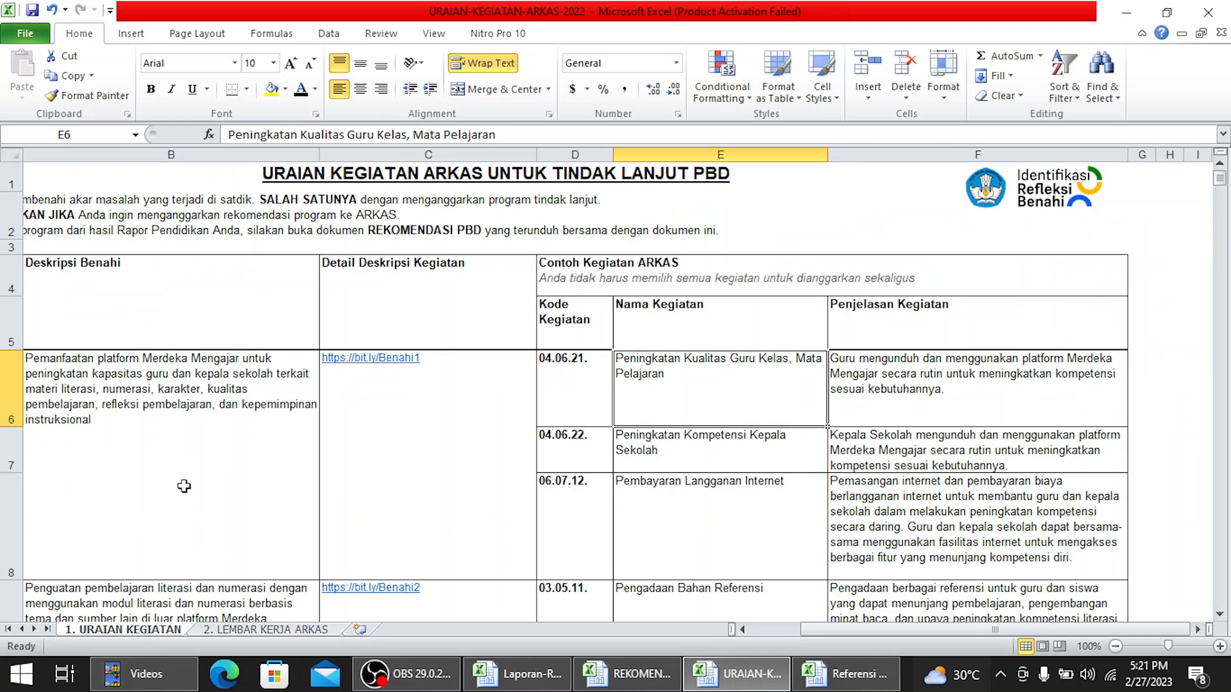
left_click(799, 636)
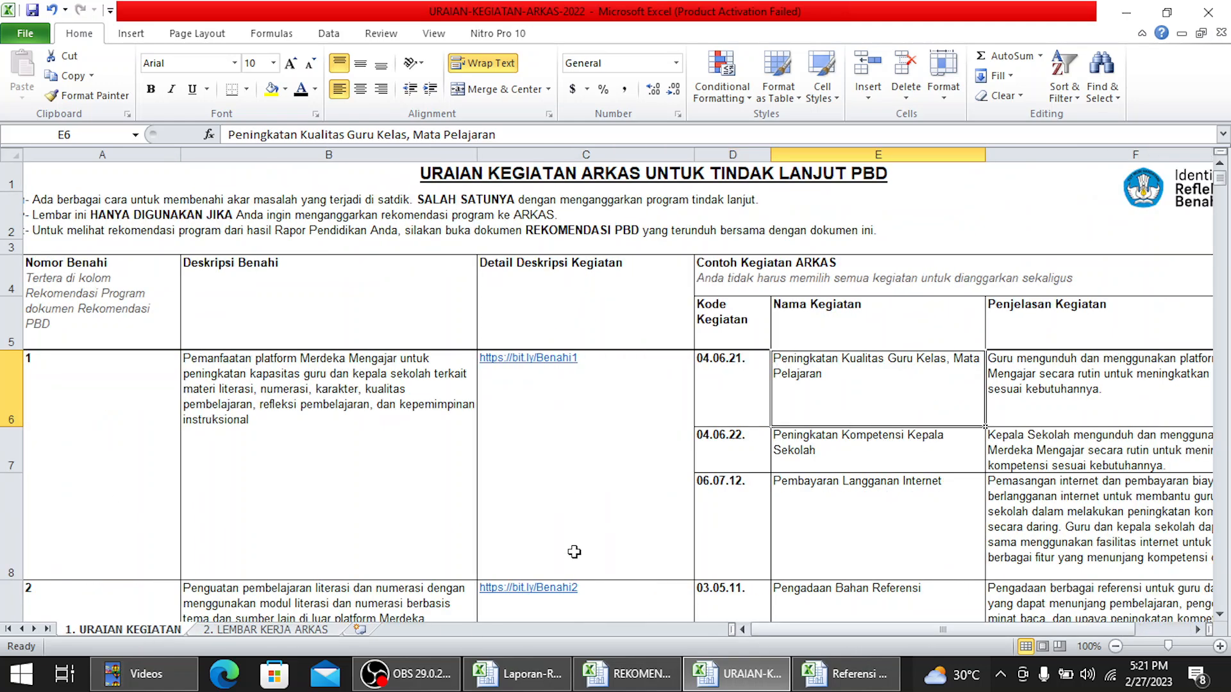
scroll(454, 469, "down", 3)
scroll(454, 470, "down", 4)
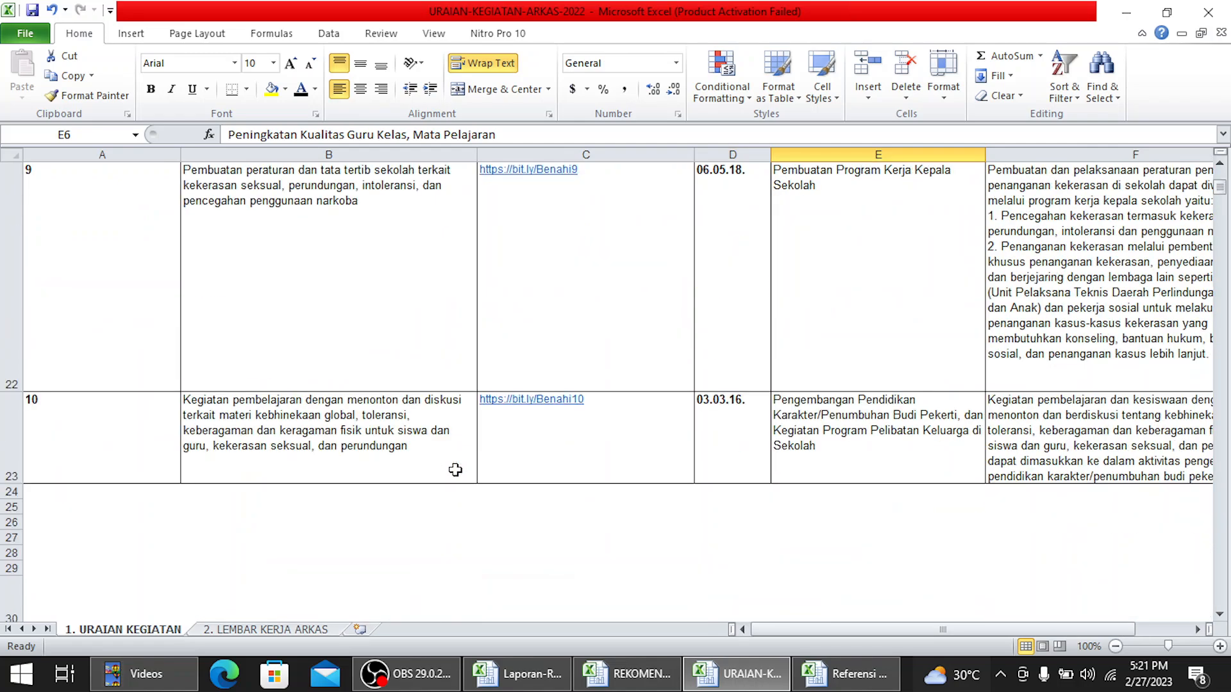
scroll(454, 470, "up", 5)
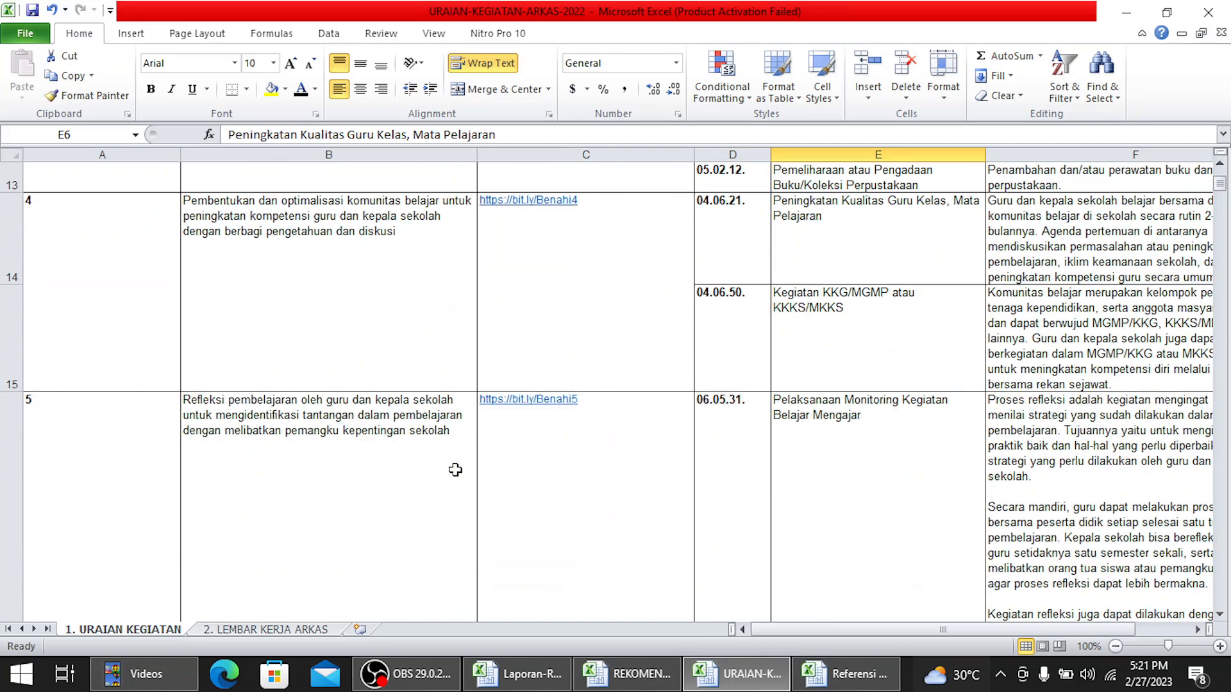
scroll(454, 470, "up", 2)
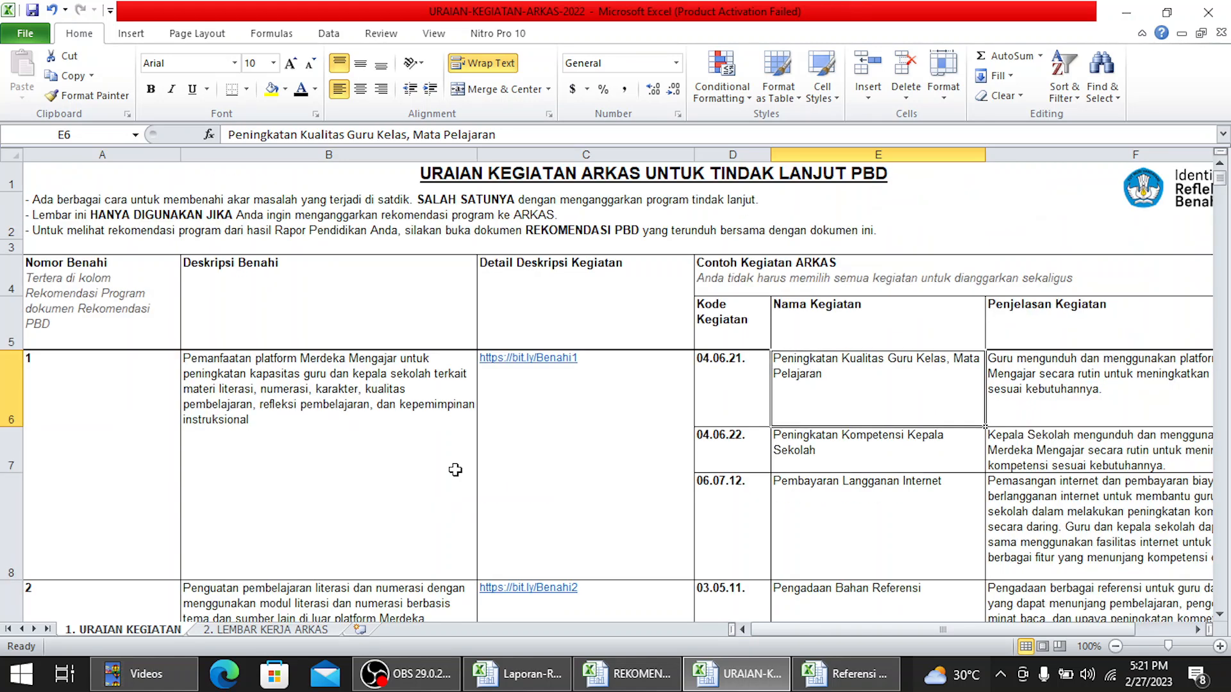
scroll(454, 469, "down", 1)
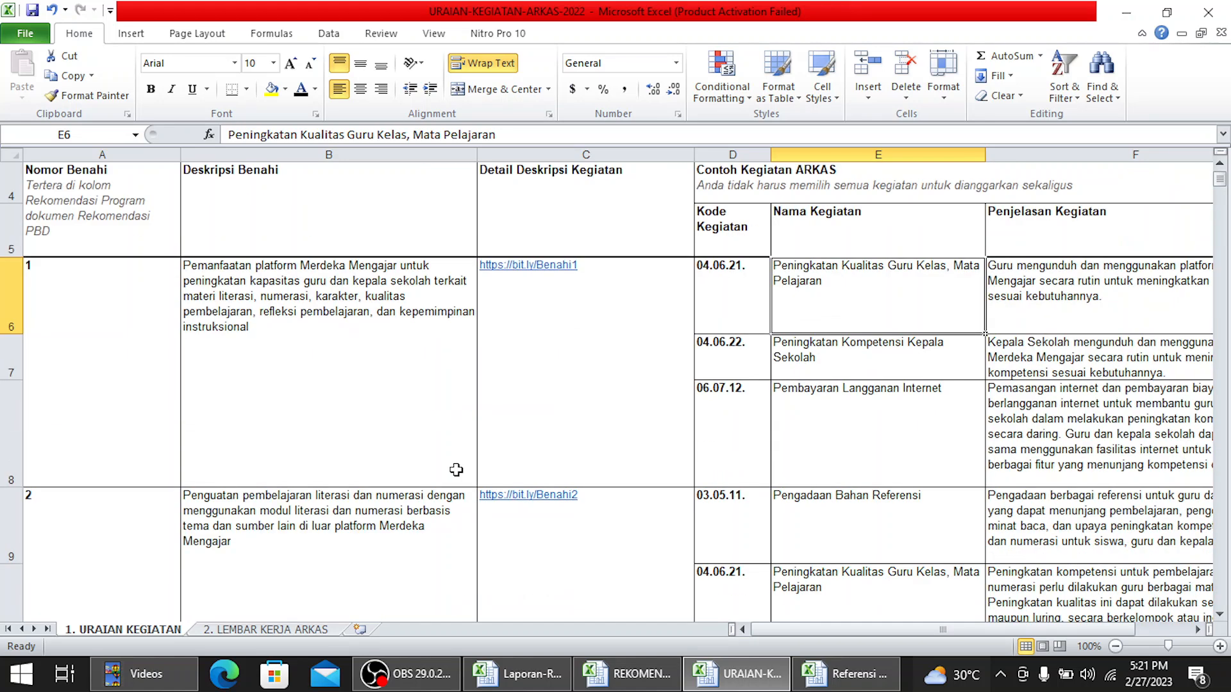
scroll(366, 434, "down", 2)
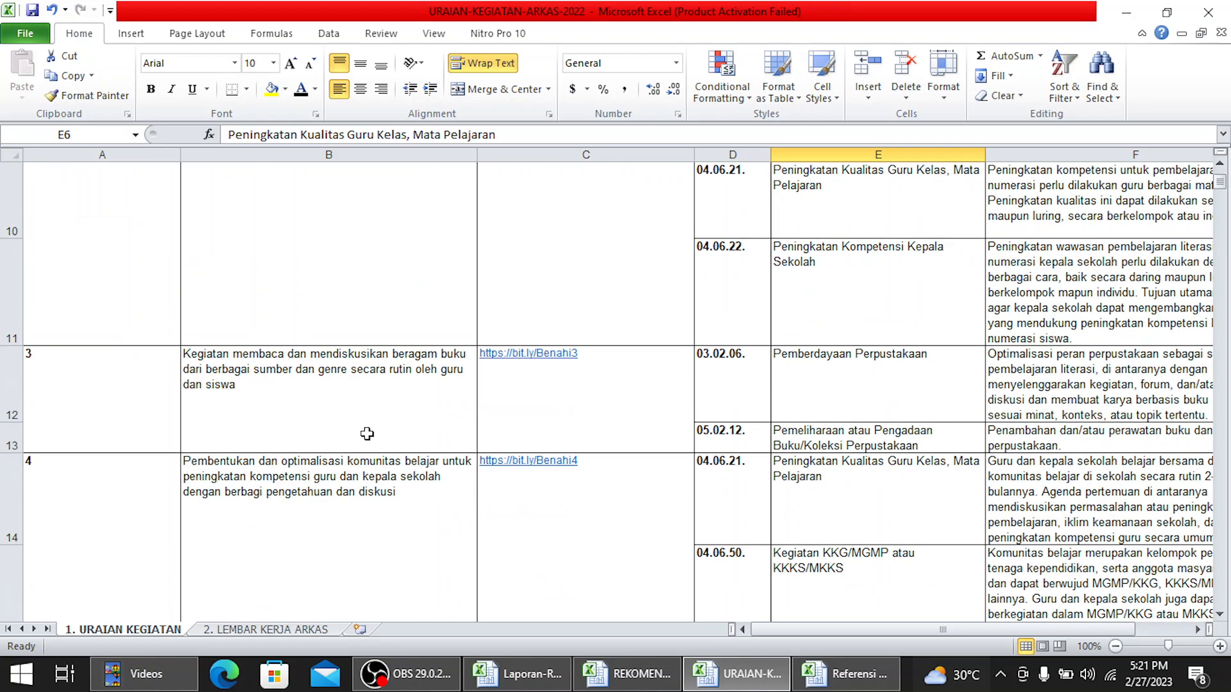
scroll(366, 434, "down", 2)
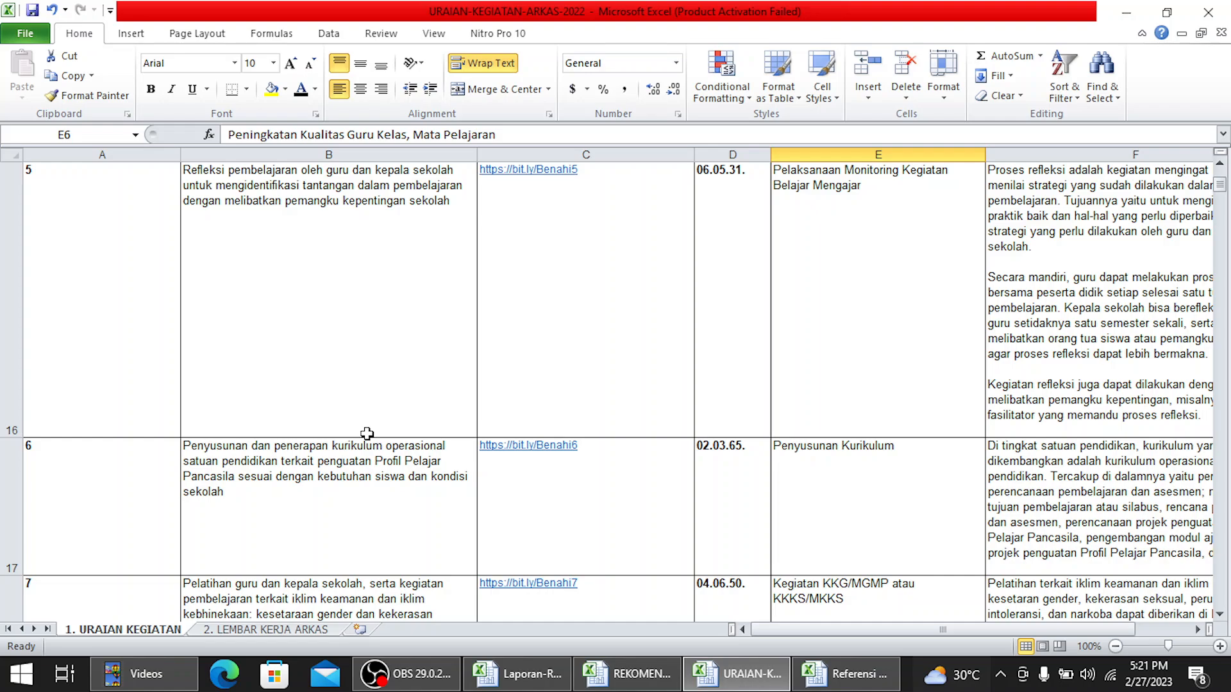
scroll(367, 434, "up", 2)
scroll(367, 434, "up", 3)
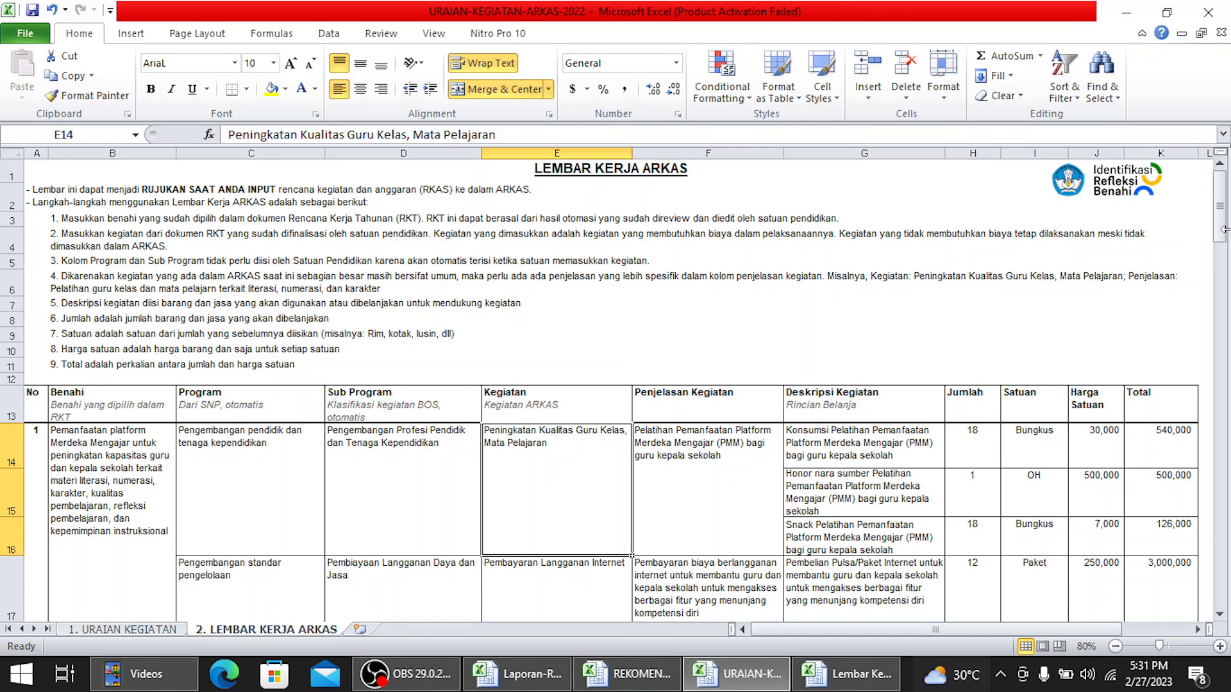
Switch to the Lembar Kerja Dinas workbook and enter UPTD SMP Negeri 5 Gunungsitoli Idanoi as No 1's Nama Satuan Pendidikan
left_click(869, 678)
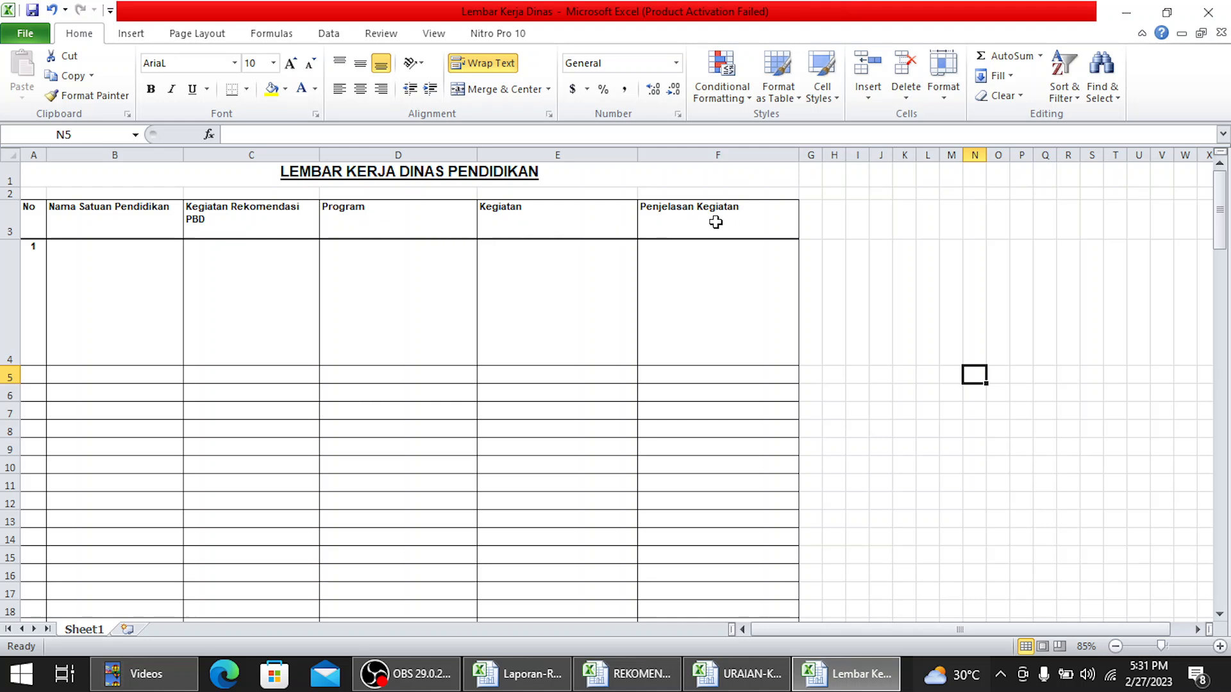
left_click(115, 329)
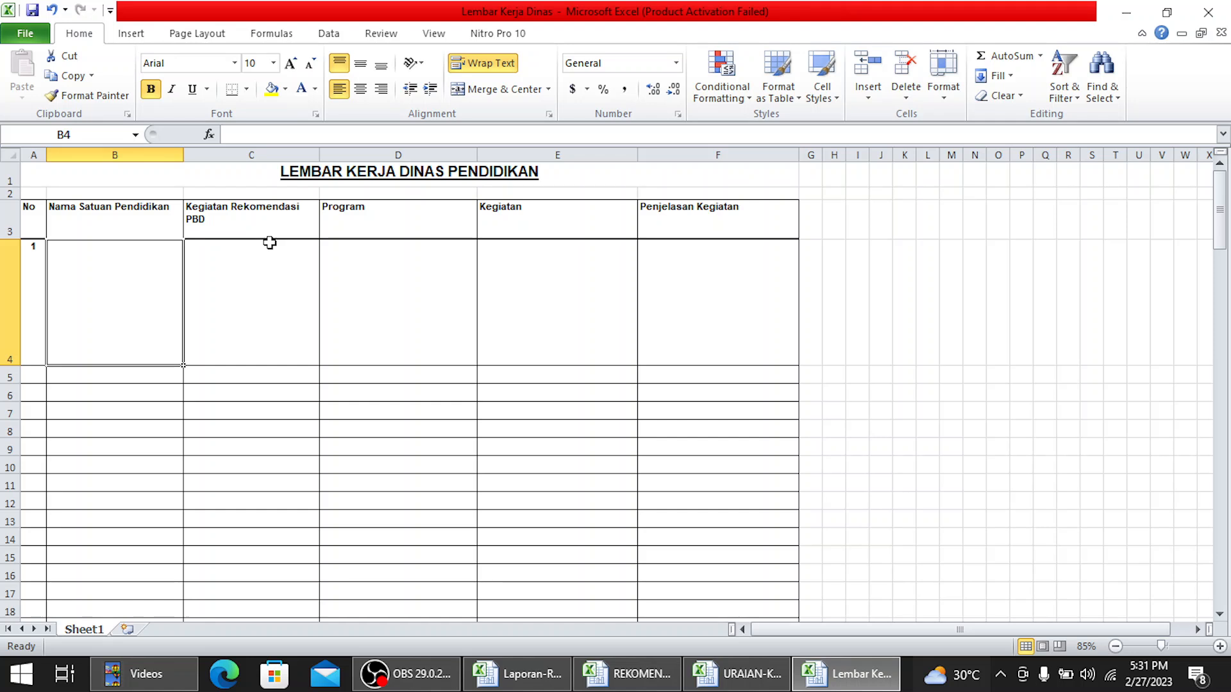
type("UPTD SMP ")
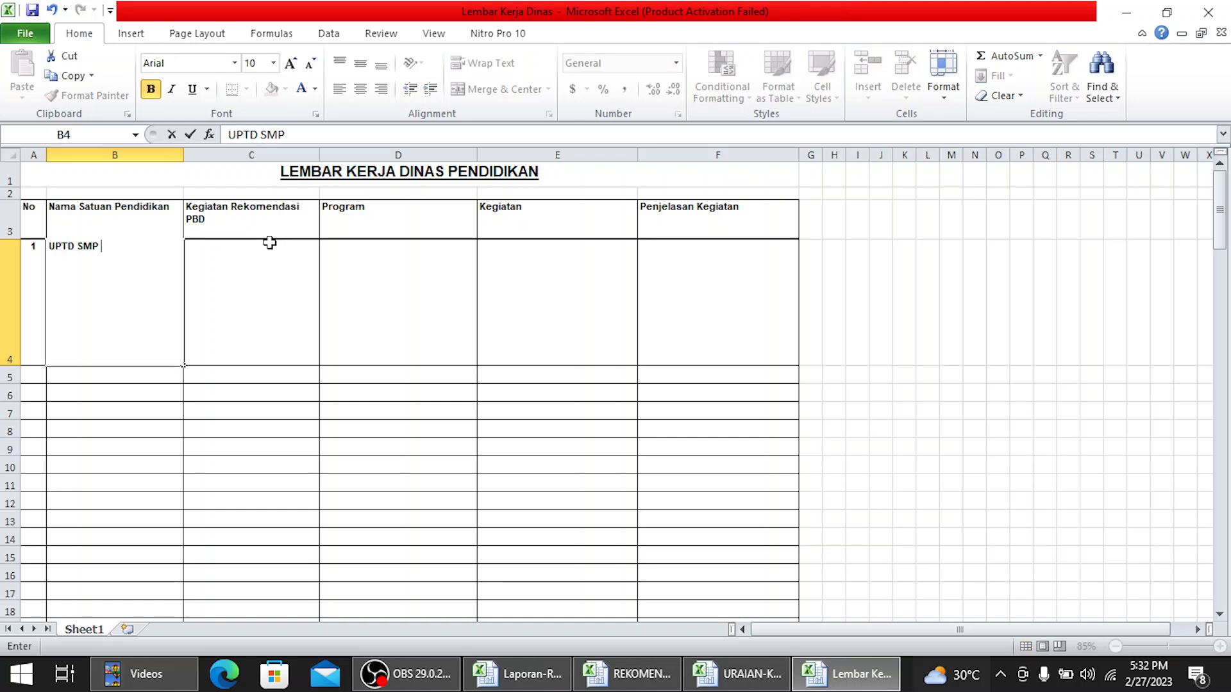
type("Negeri 5 Gun")
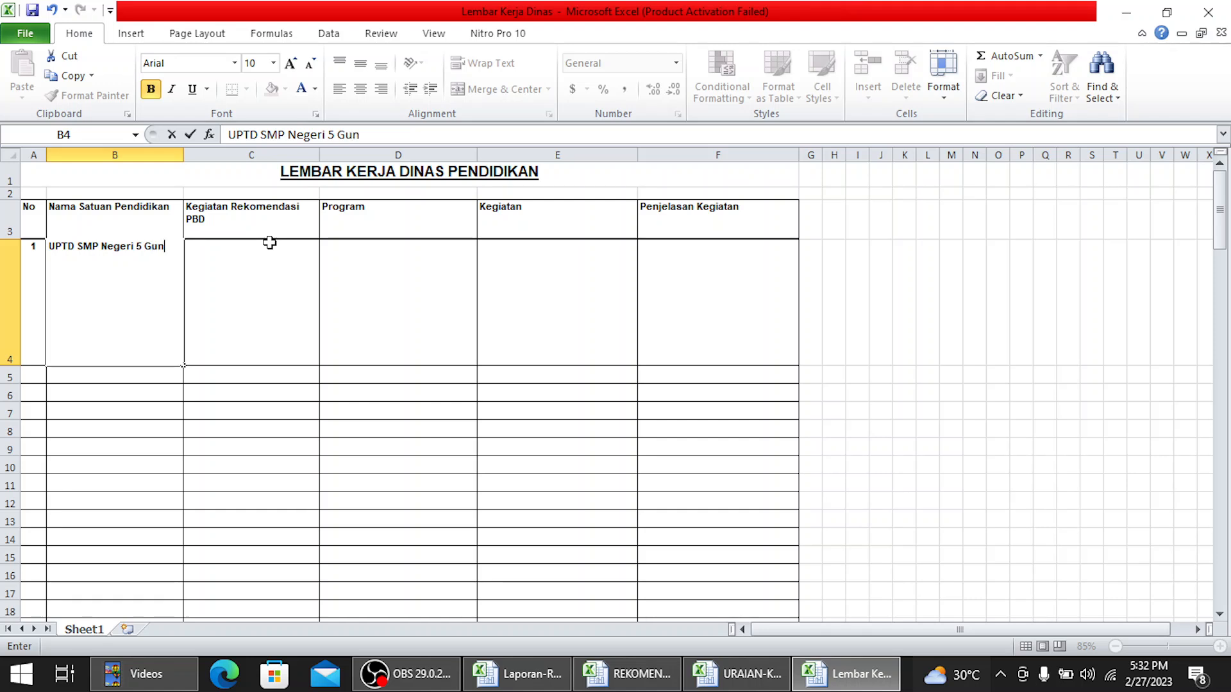
type("ungsitoli Idanoi")
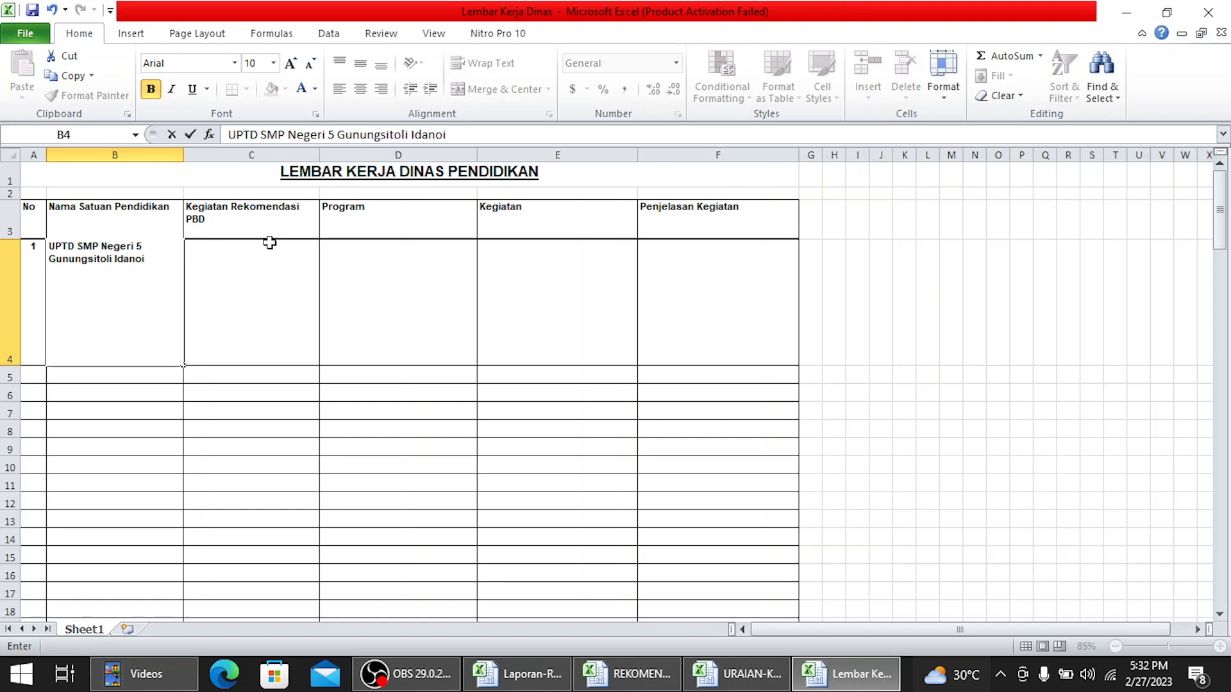
key("Return")
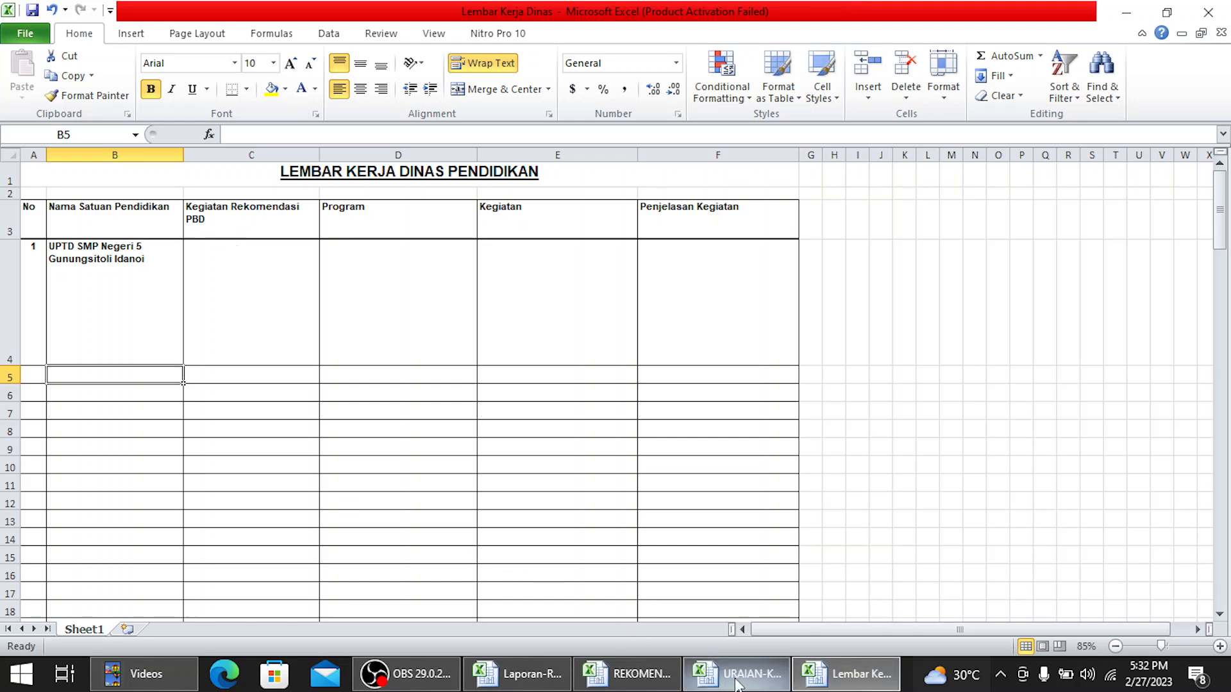
Copy No 1's Benahi text from LEMBAR KERJA ARKAS into Kegiatan Rekomendasi PBD in C4 of Lembar Kerja Dinas, with the Automatic font color
left_click(737, 685)
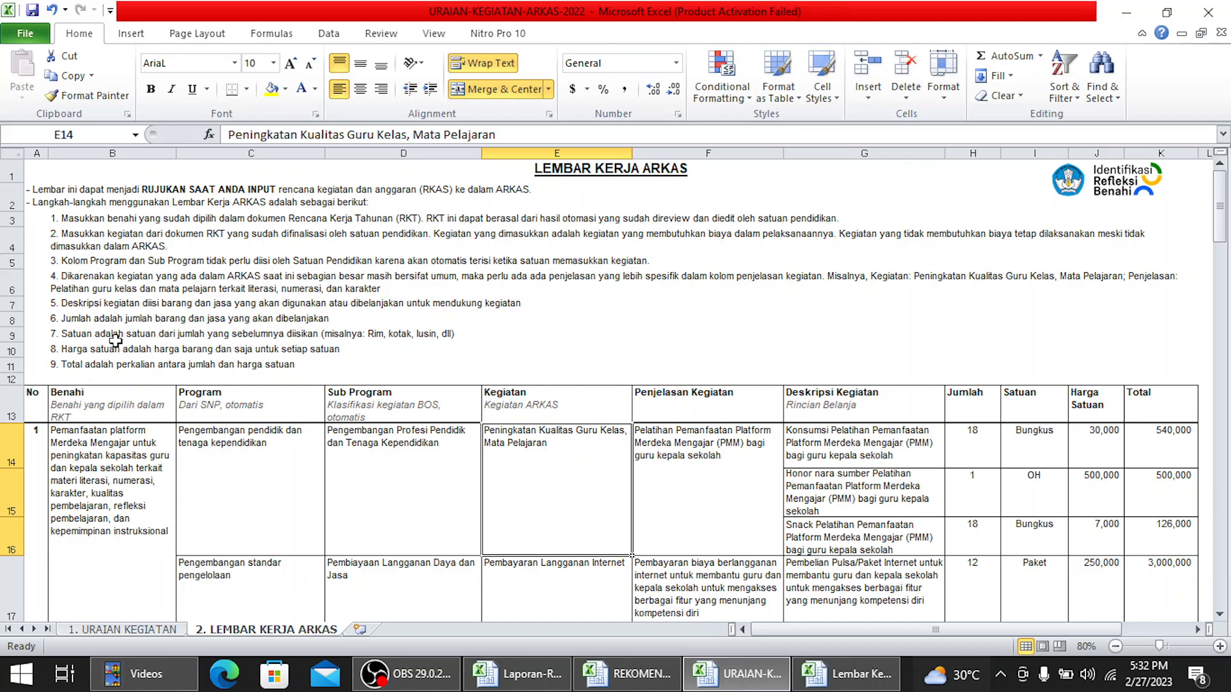
left_click(112, 454)
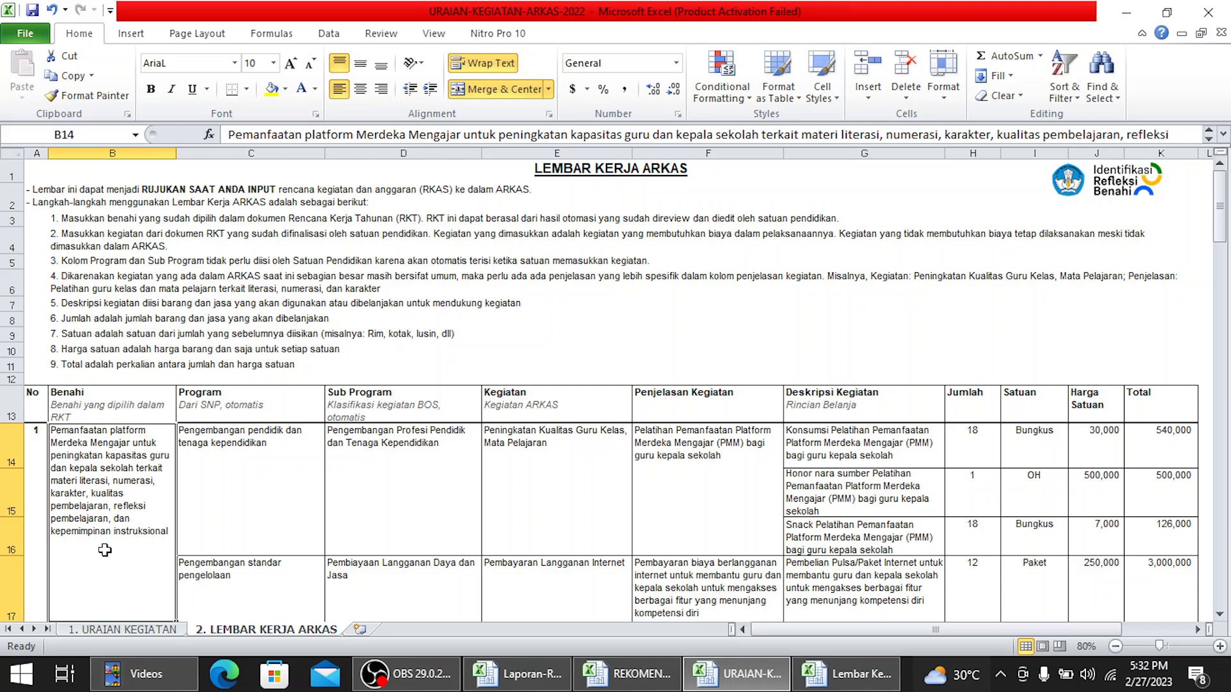
left_click(64, 77)
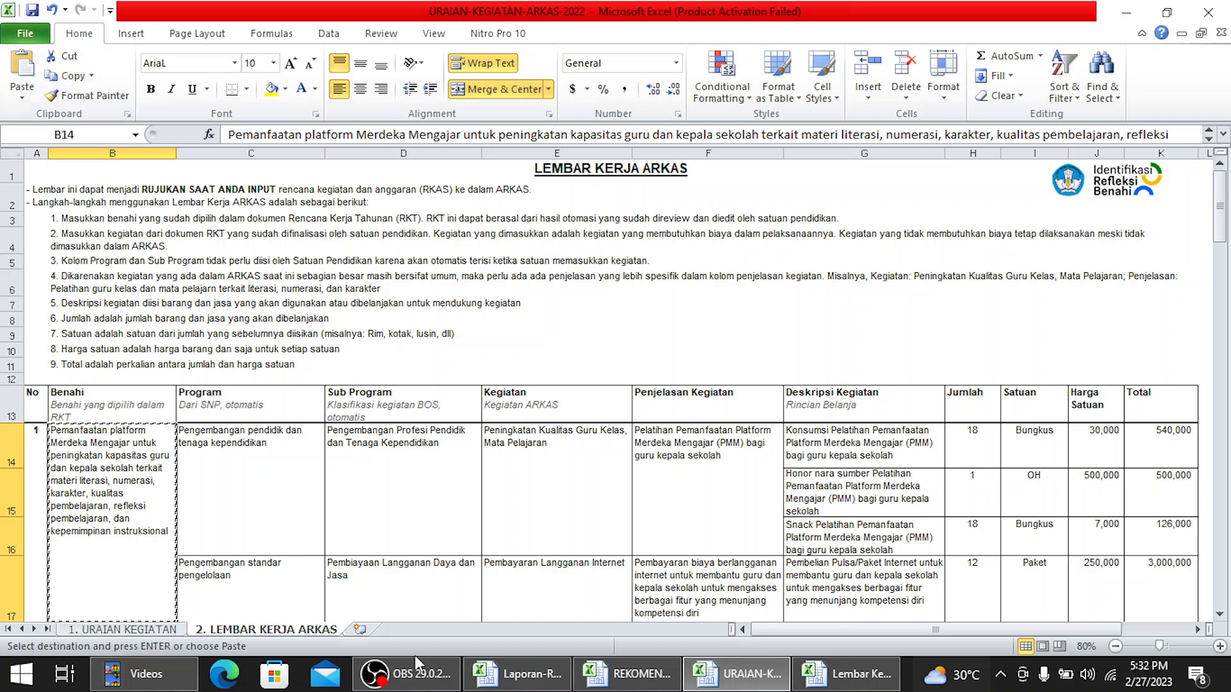
left_click(845, 685)
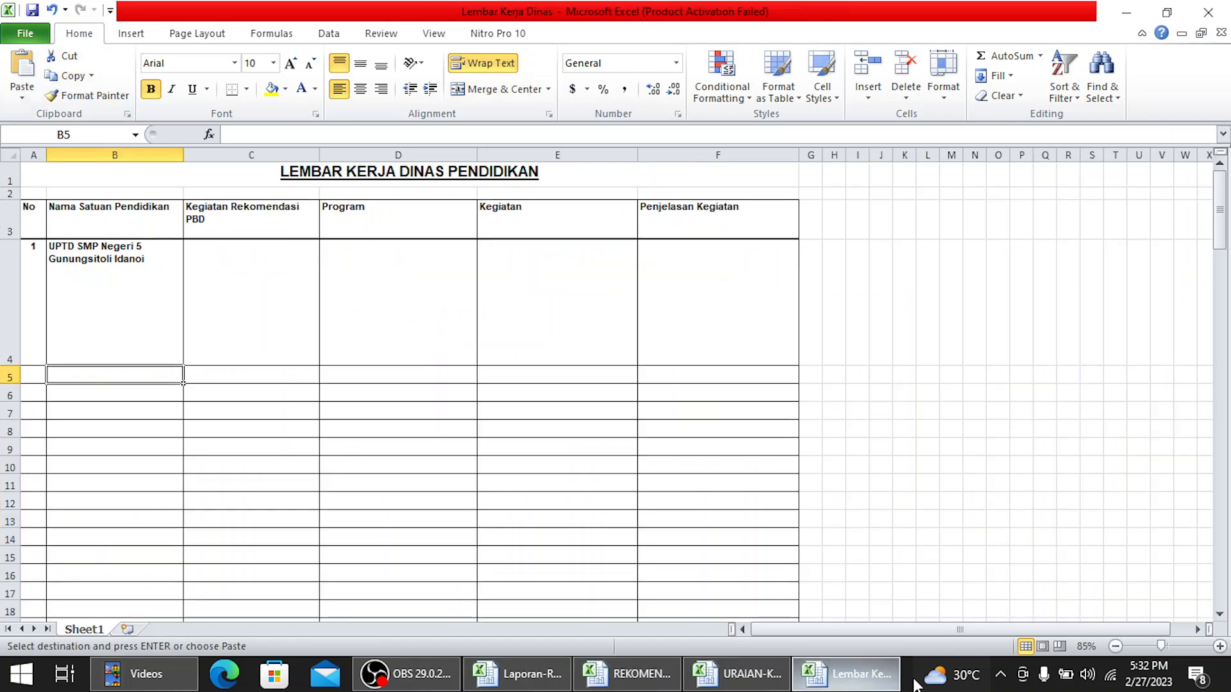
left_click(246, 285)
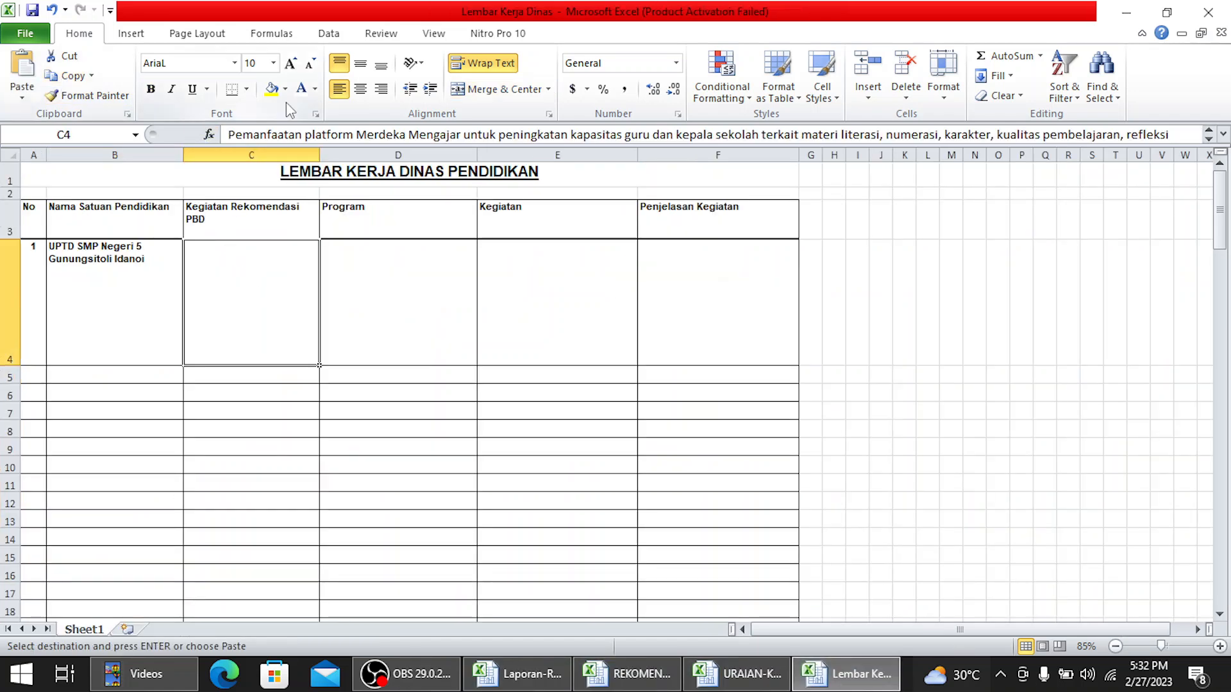
left_click(315, 89)
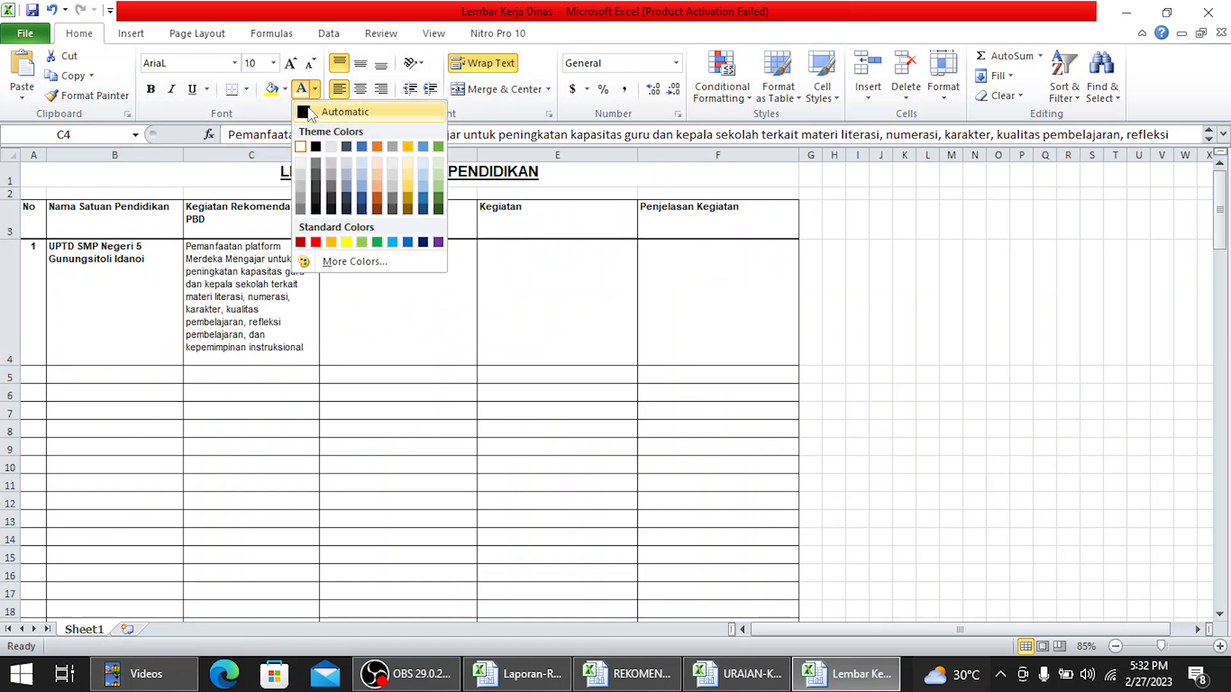
left_click(320, 112)
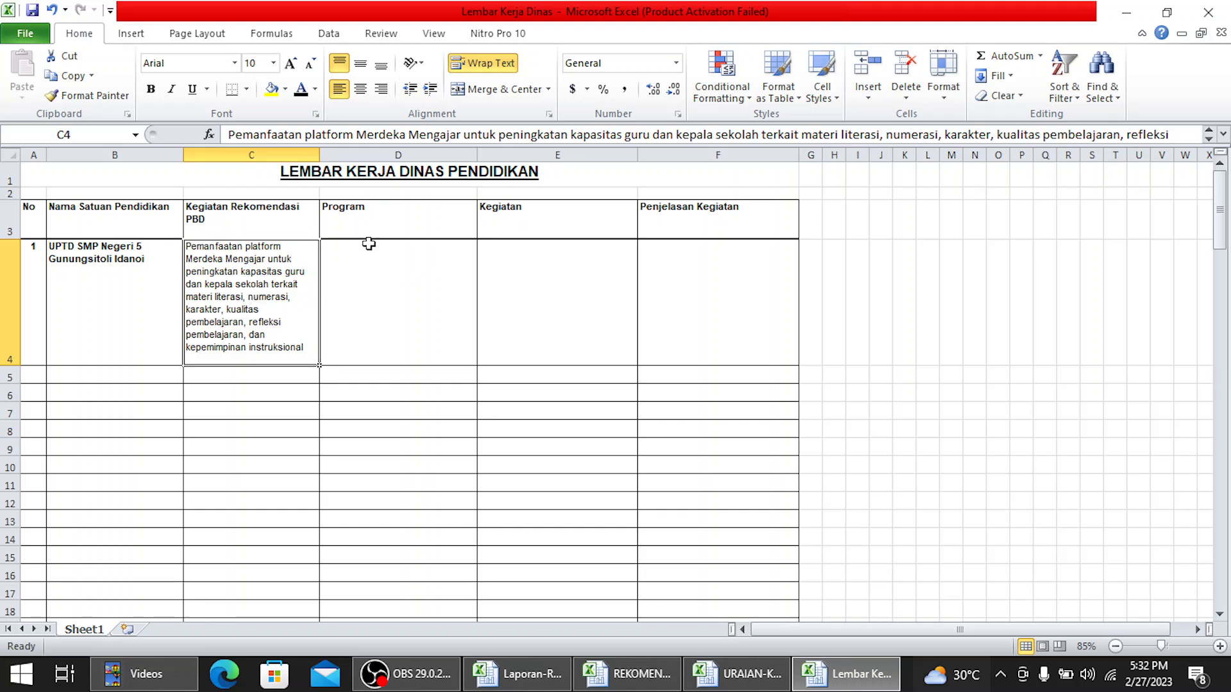
Copy the Program Pengembangan pendidik dan tenaga kependidikan from the ARKAS worksheet into D4 of Lembar Kerja Dinas, in black text
left_click(707, 685)
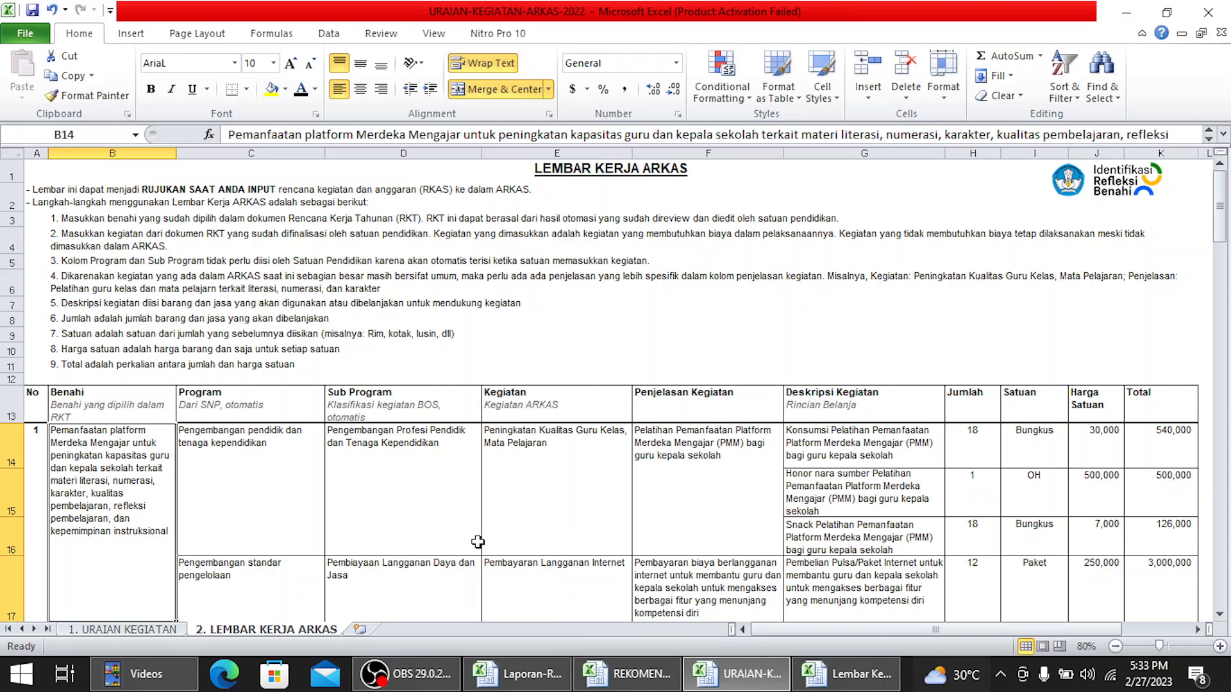
left_click(240, 441)
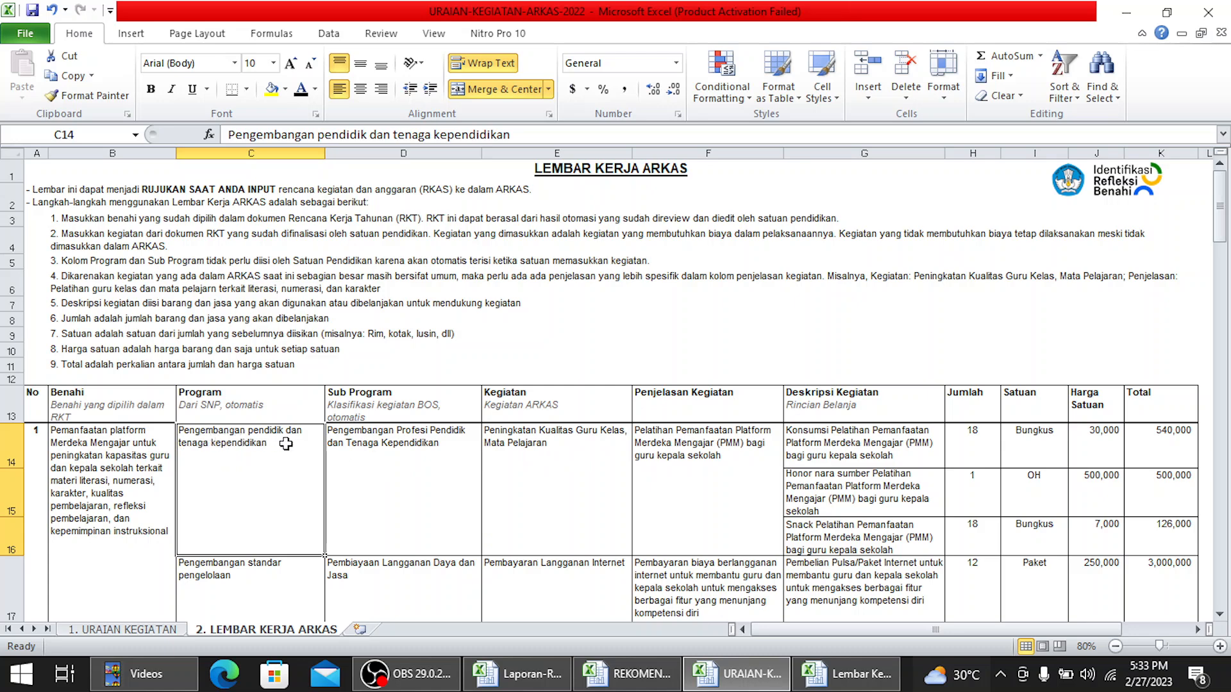
left_click(72, 77)
left_click(846, 673)
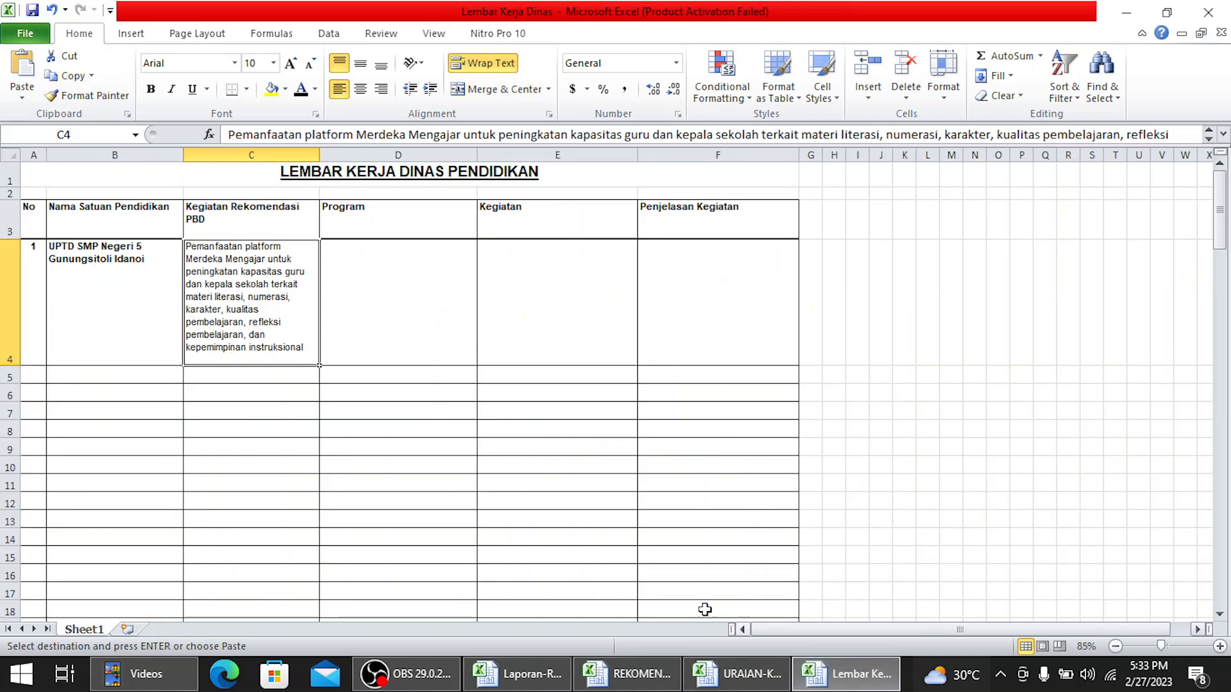
left_click(393, 293)
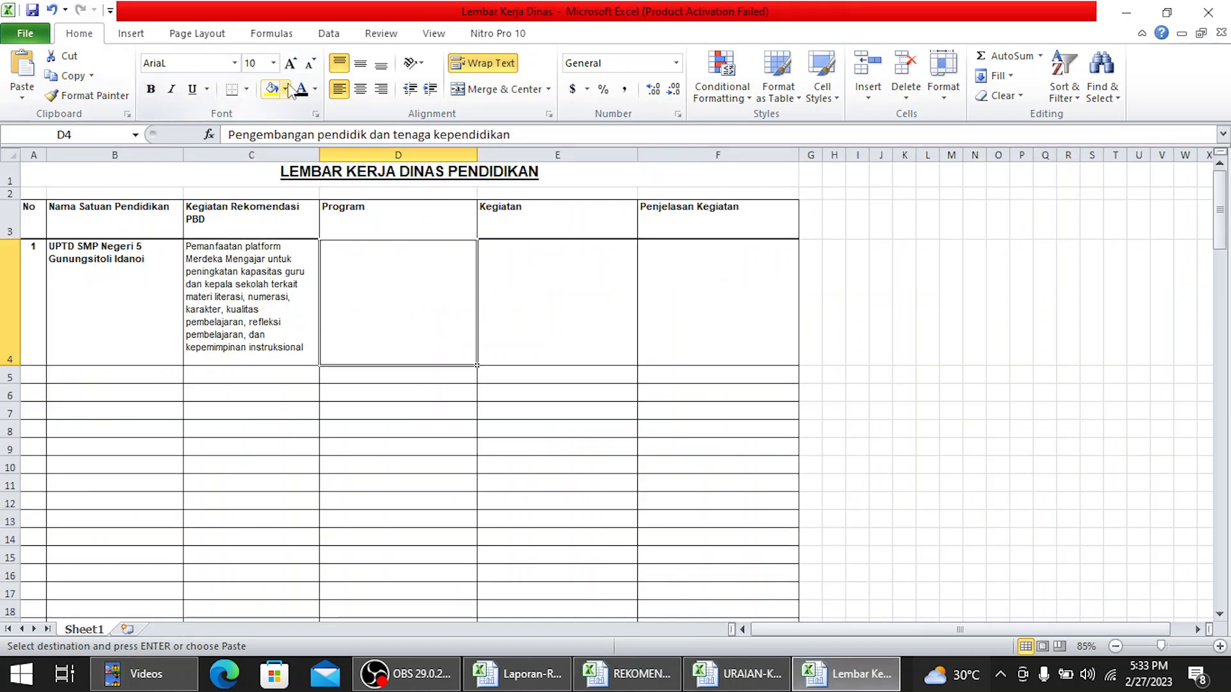
key("Return")
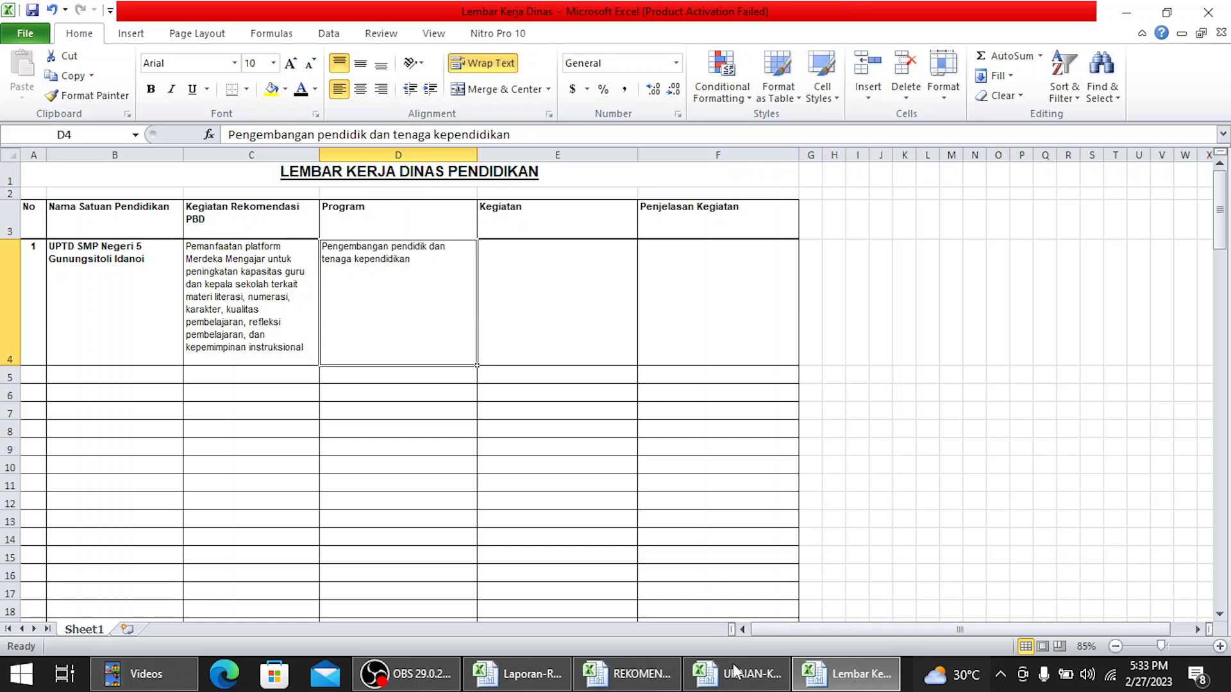
Copy the Kegiatan Peningkatan Kualitas Guru Kelas, Mata Pelajaran from the ARKAS worksheet into E4 of Lembar Kerja Dinas, in black text
left_click(748, 684)
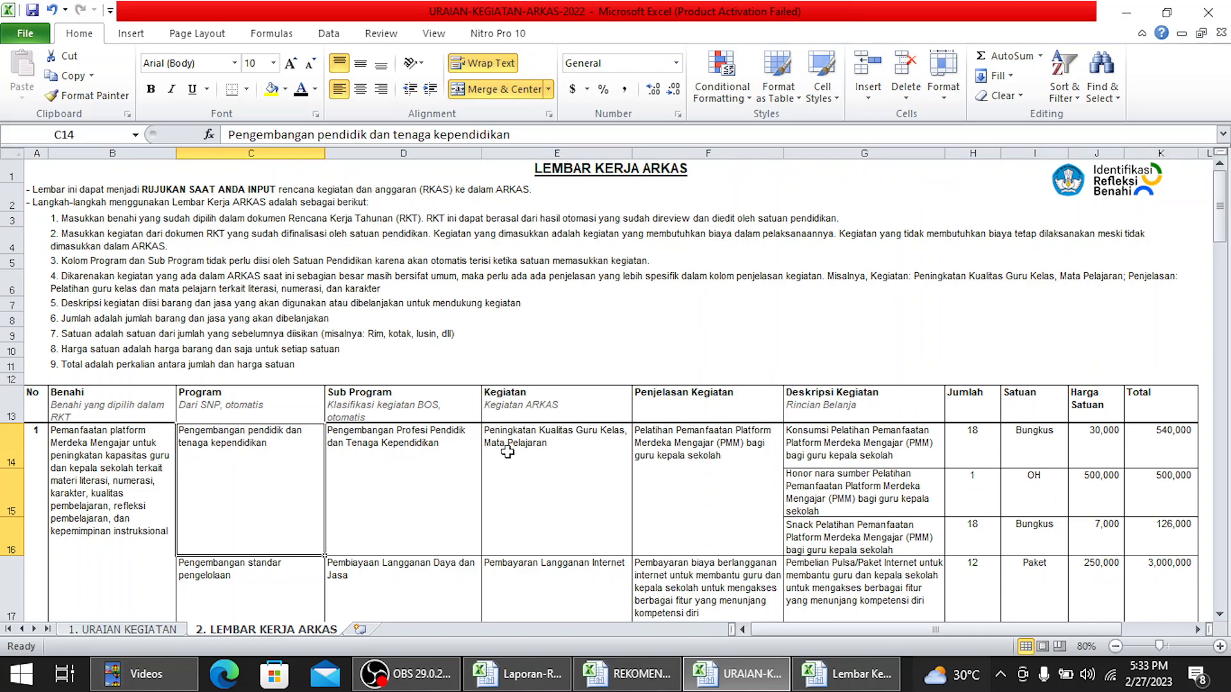
left_click(525, 446)
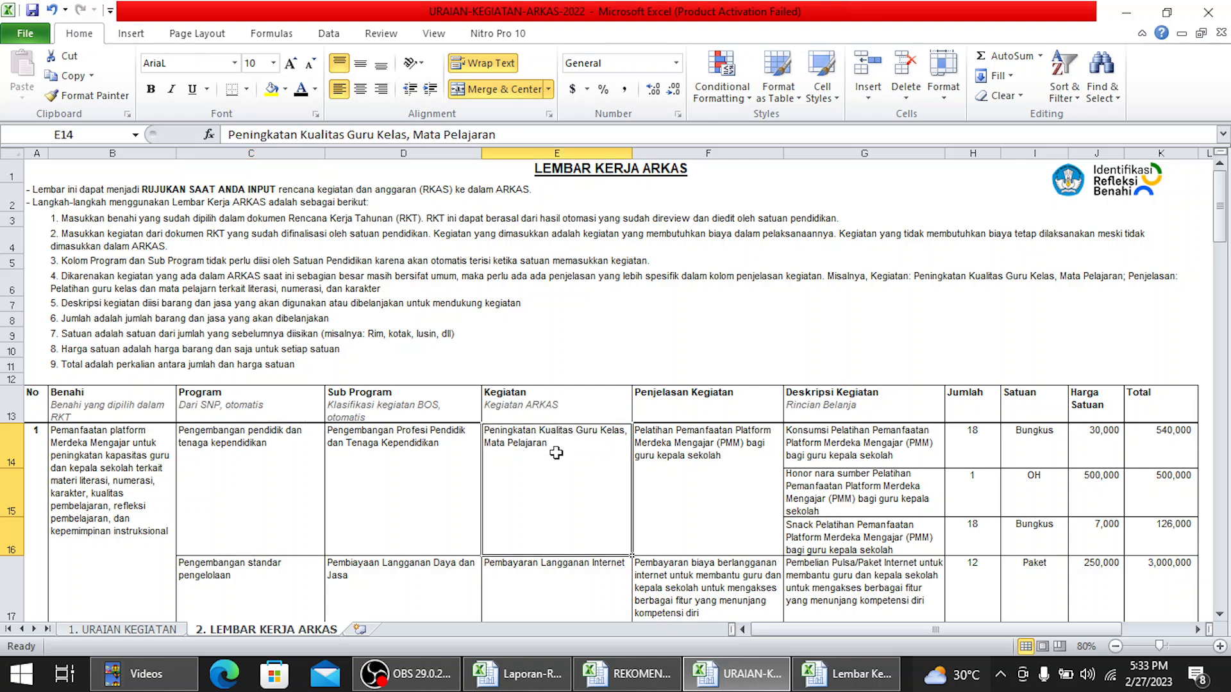
left_click(64, 76)
left_click(841, 682)
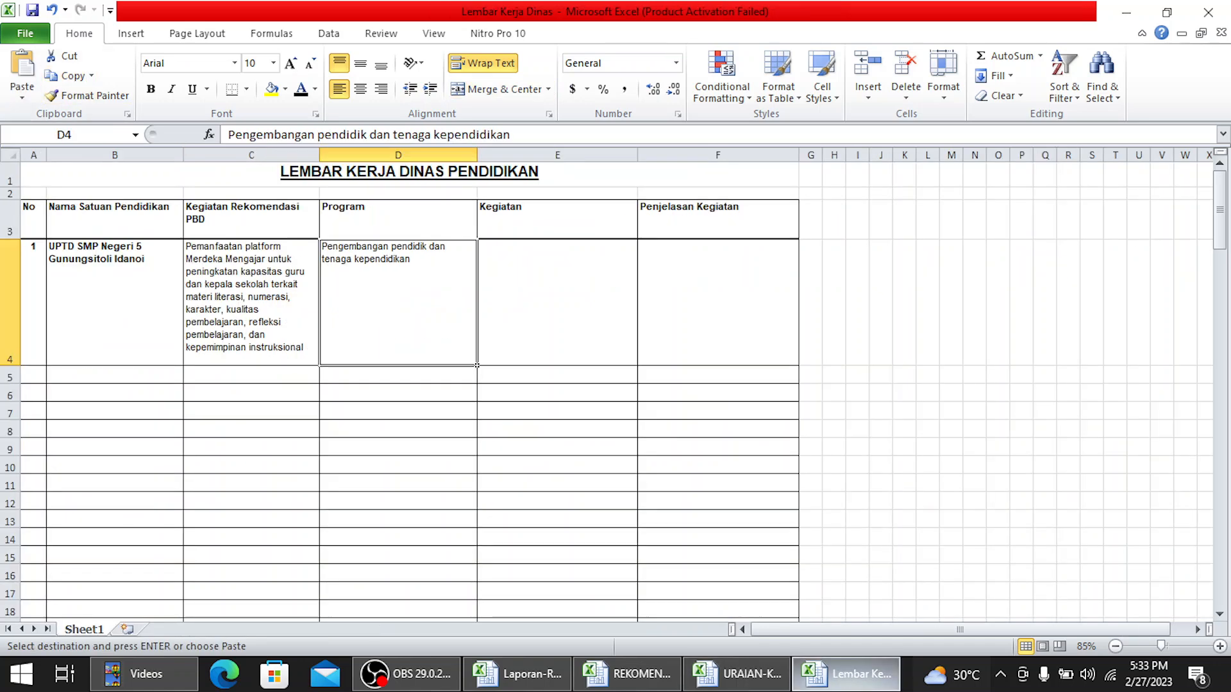
left_click(588, 294)
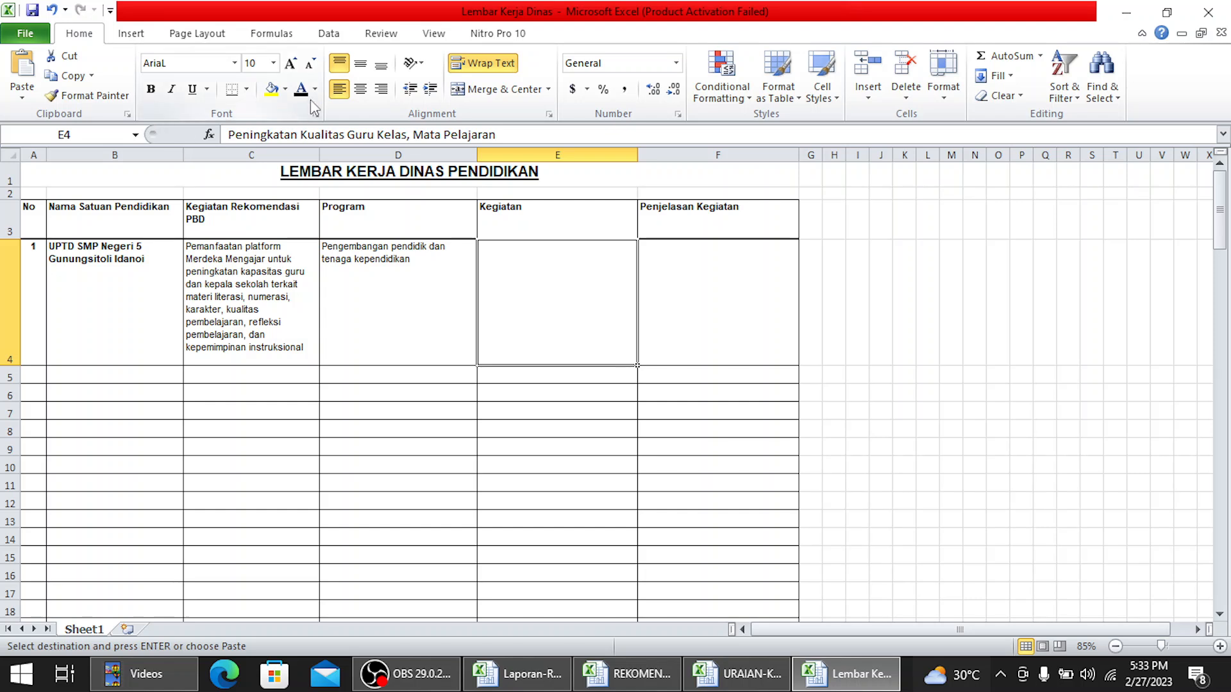
key("Return")
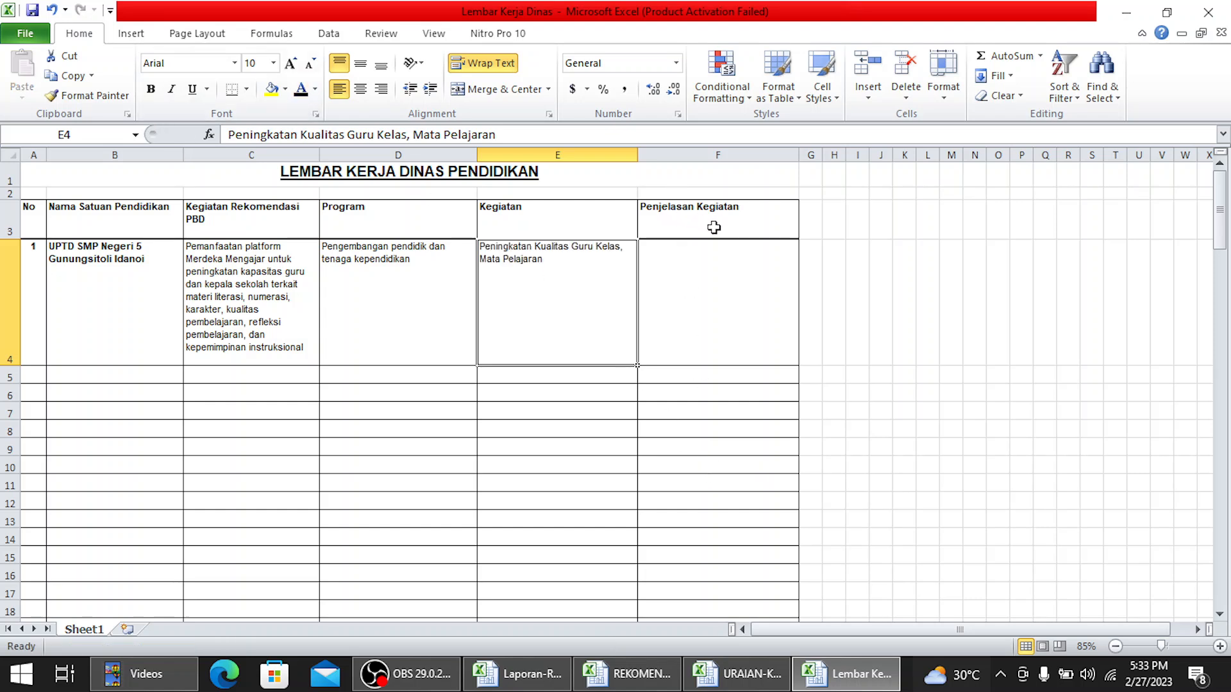
Copy No 1's Penjelasan Kegiatan, Pelatihan Pemanfaatan Platform Merdeka Mengajar (PMM) bagi guru kepala sekolah, into F4 of Lembar Kerja Dinas, in black text
left_click(750, 685)
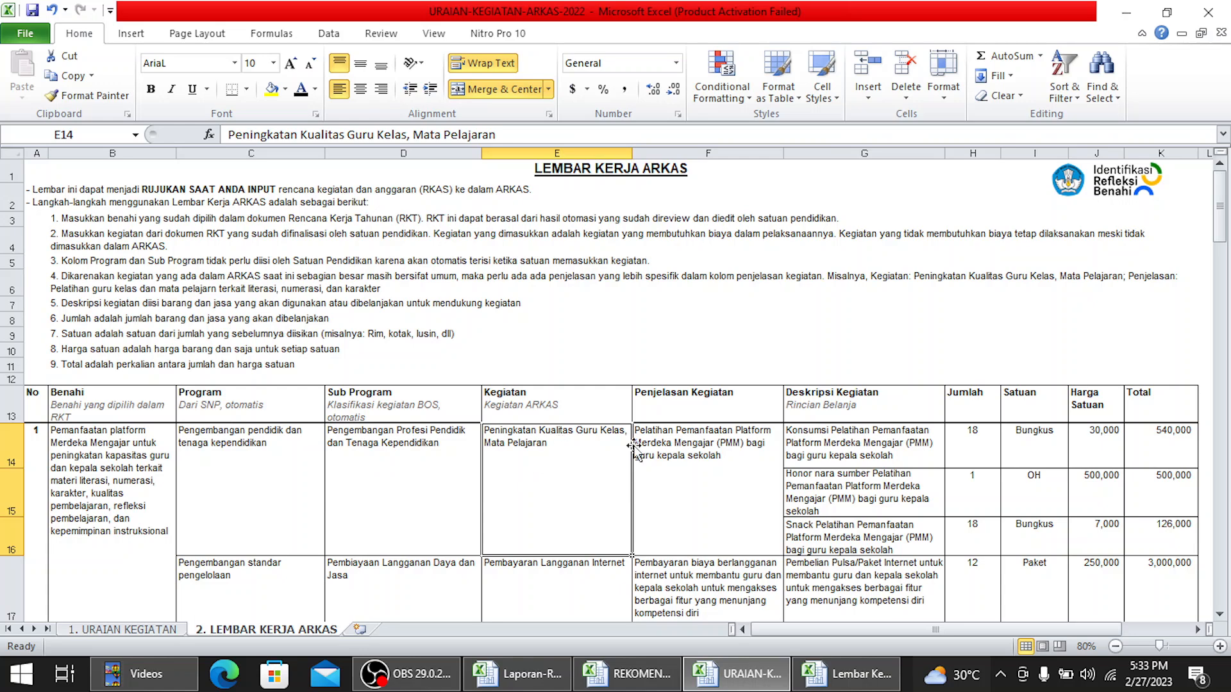
left_click(684, 440)
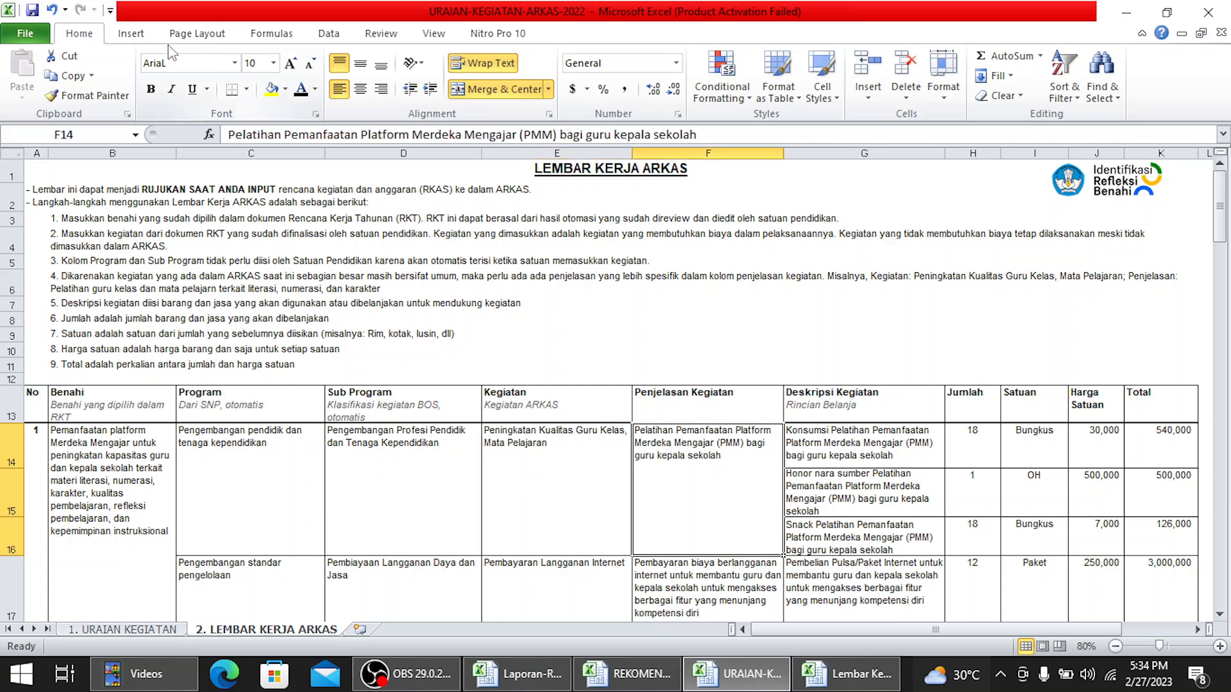
left_click(66, 75)
left_click(846, 674)
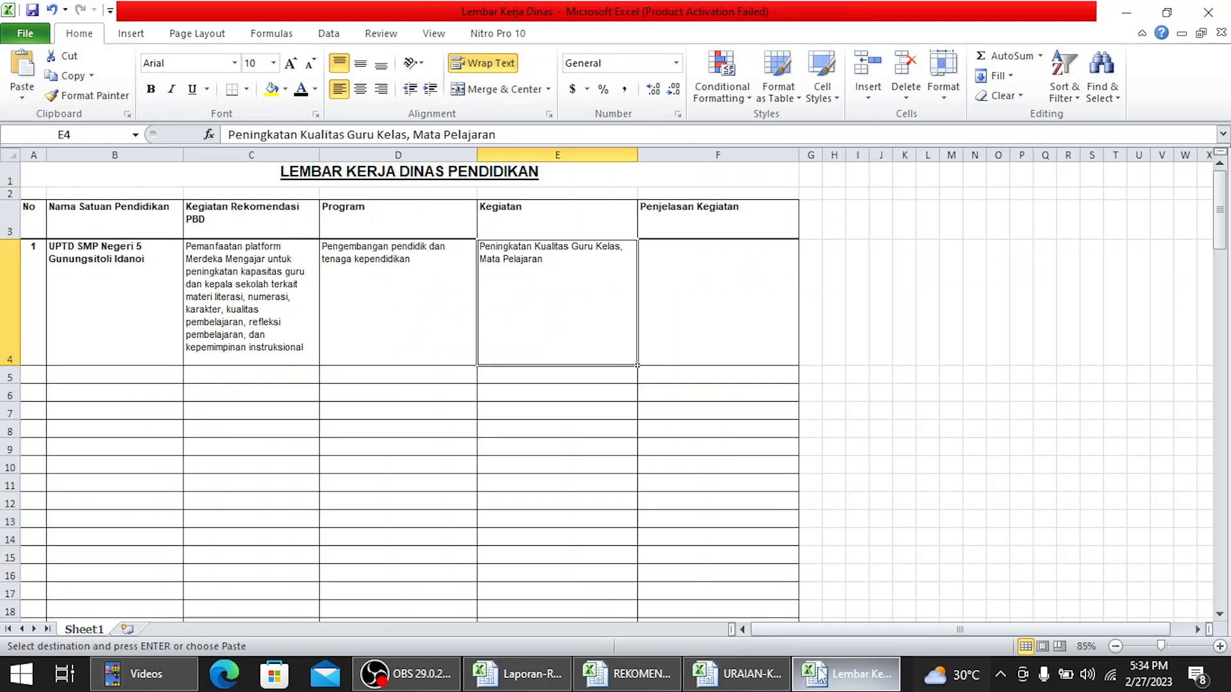
left_click(730, 296)
key("ctrl+v")
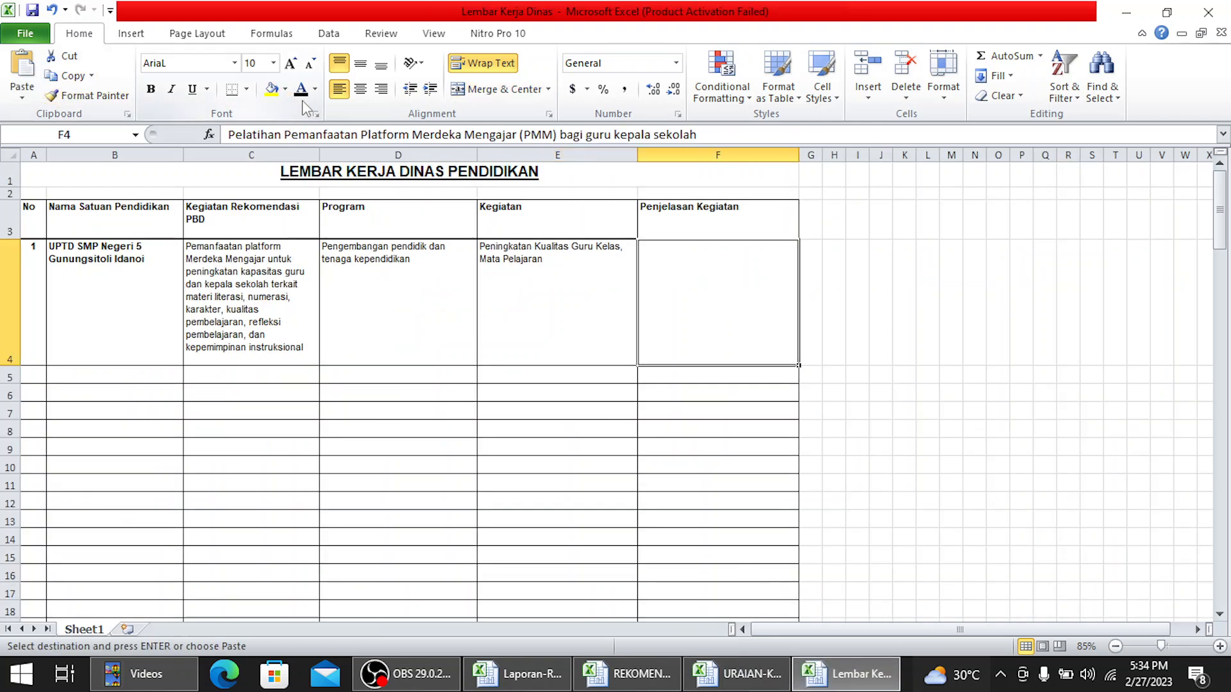
key("Return")
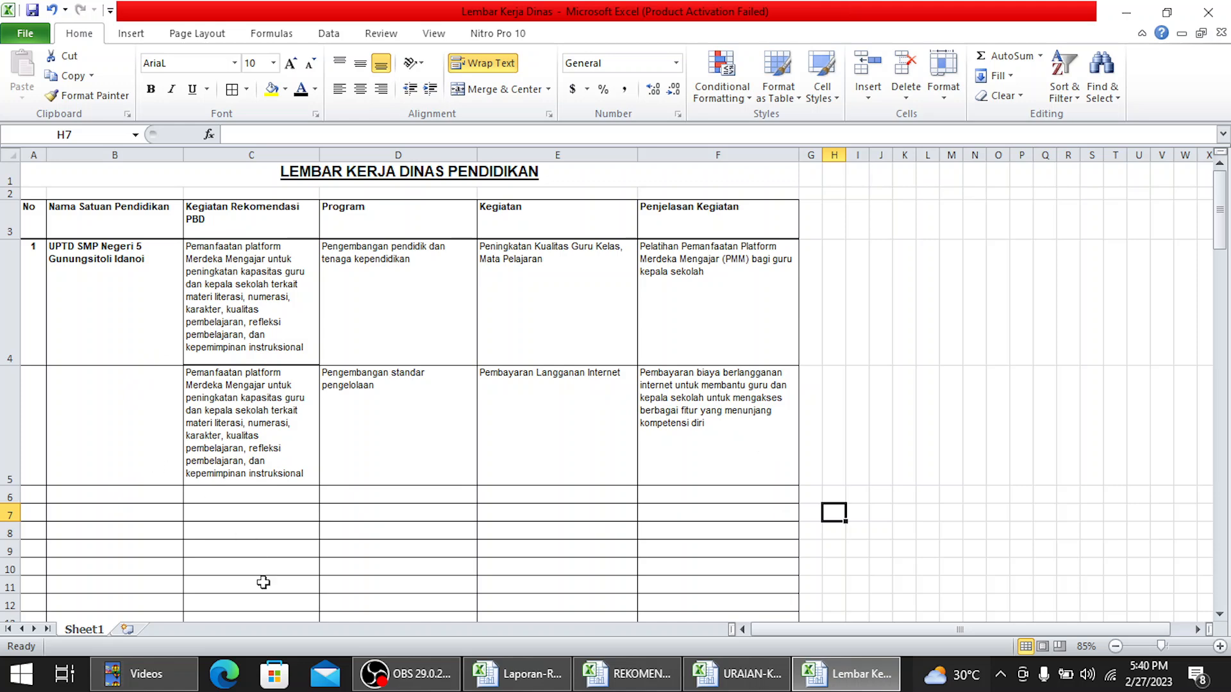
scroll(263, 552, "down", 1)
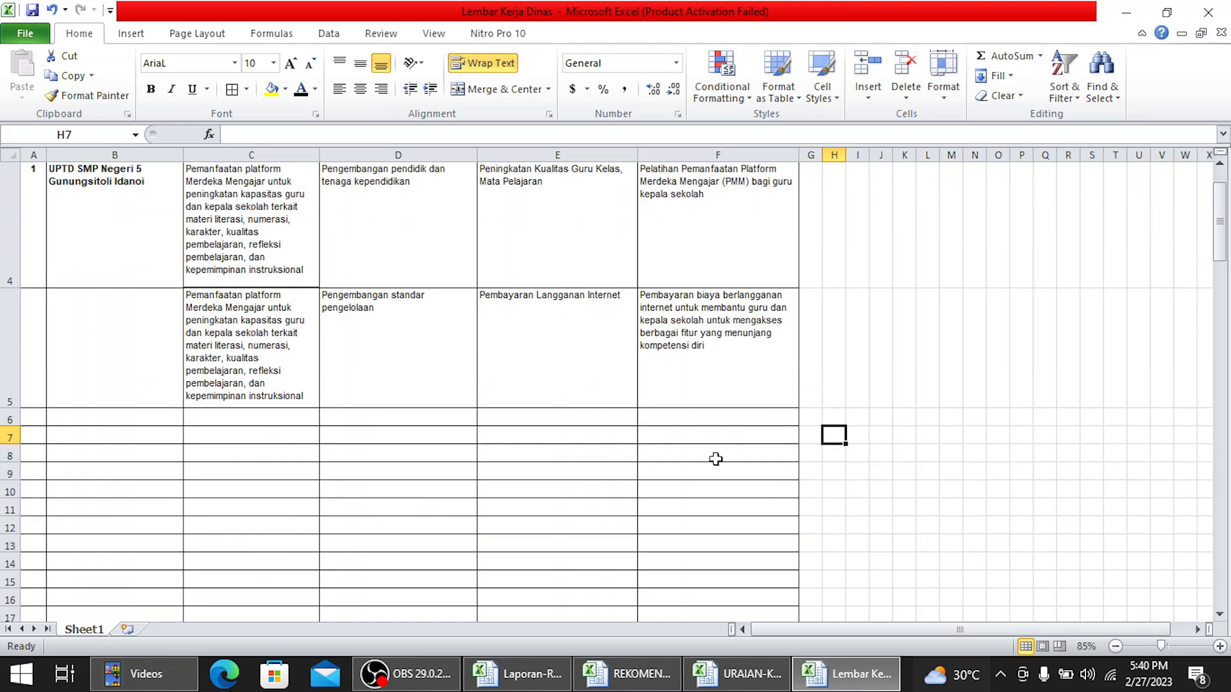